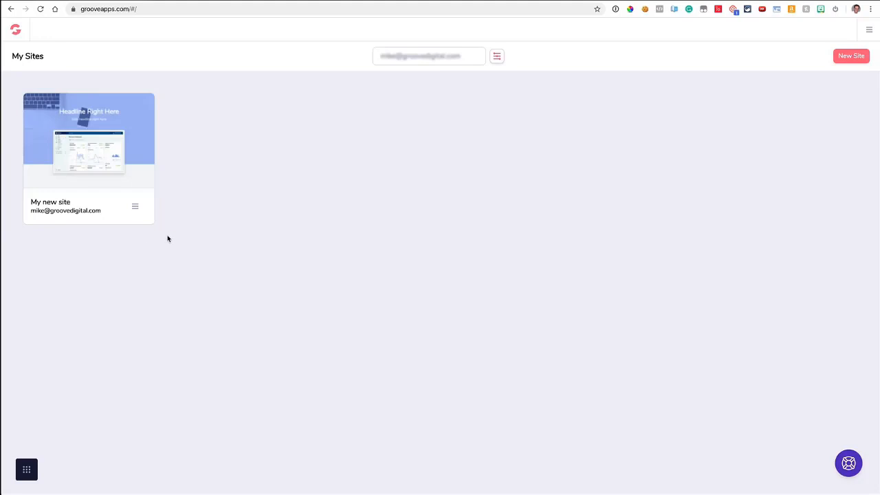
Dismiss the site filters and start a new site from the My Sites dashboard
left_click(27, 470)
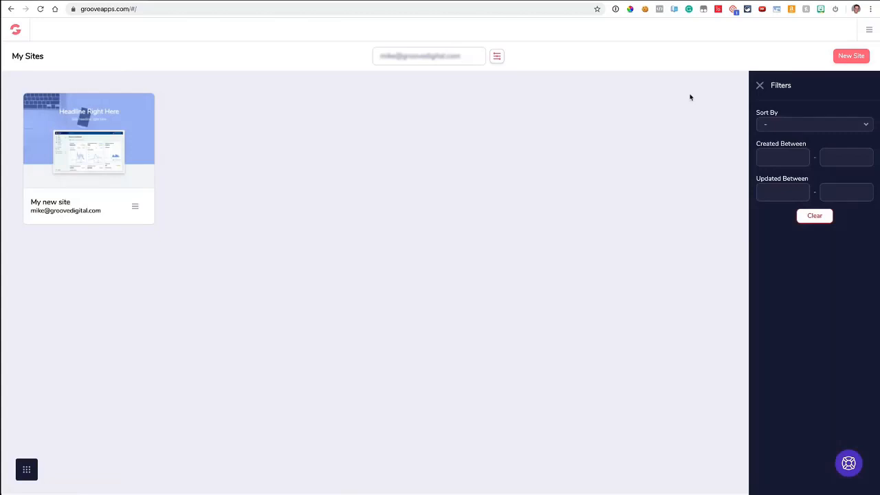
left_click(760, 85)
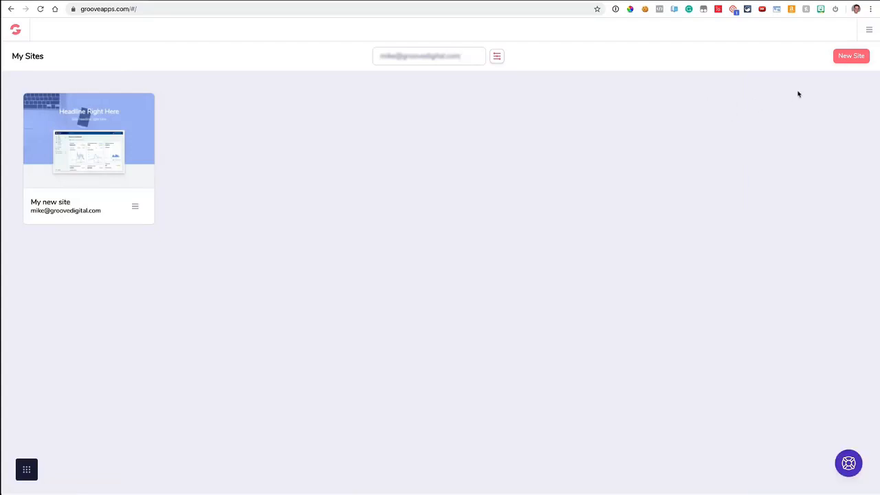
left_click(851, 55)
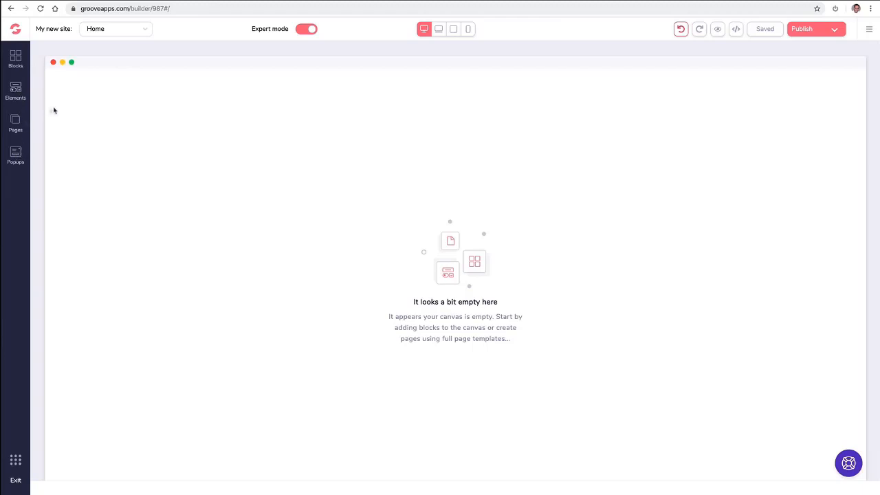
Add the wireframe cover block with a navigation bar, centred headline and two buttons to the empty Home page
left_click(17, 59)
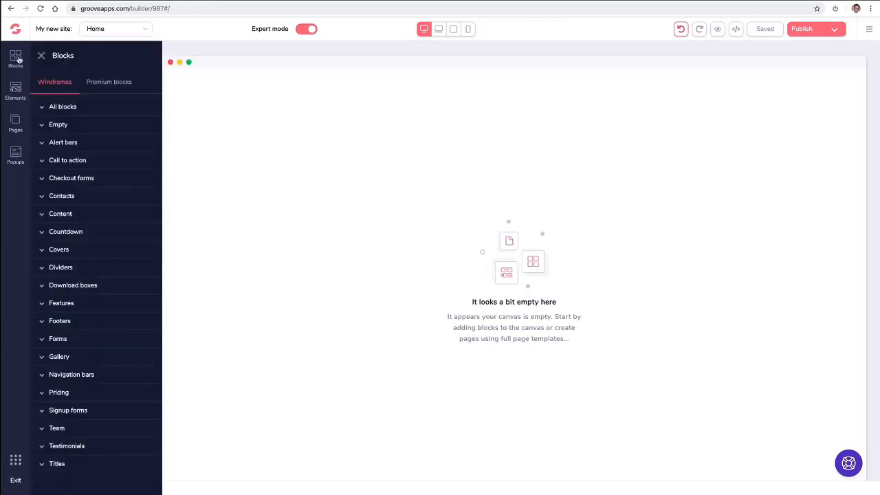
left_click(117, 84)
left_click(62, 84)
left_click(66, 108)
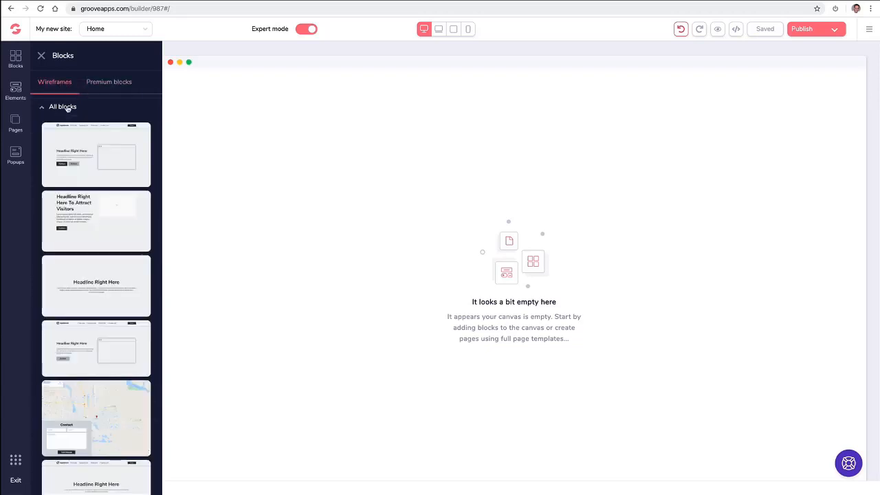
scroll(97, 145, "down", 2)
scroll(97, 145, "down", 2)
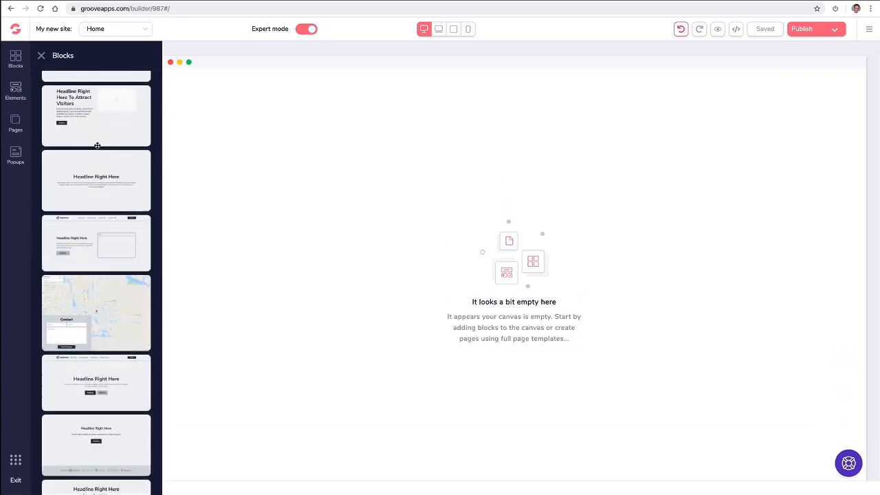
scroll(97, 145, "down", 9)
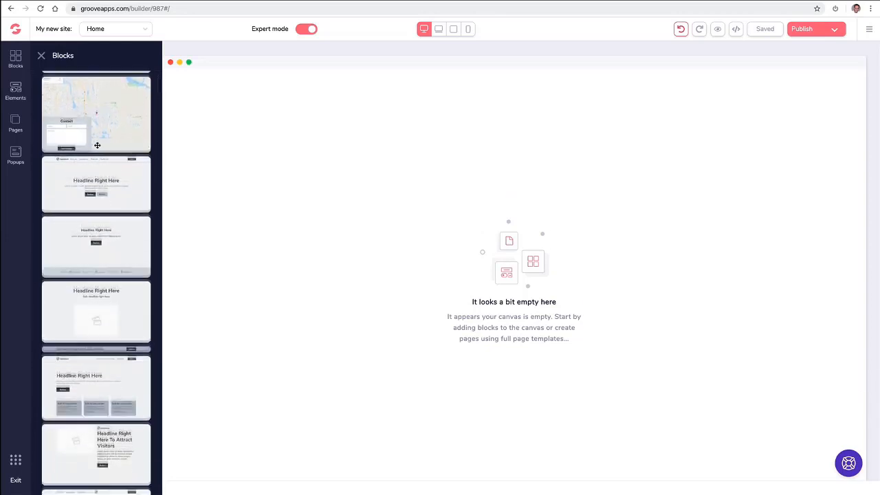
left_click_drag(95, 159, 312, 137)
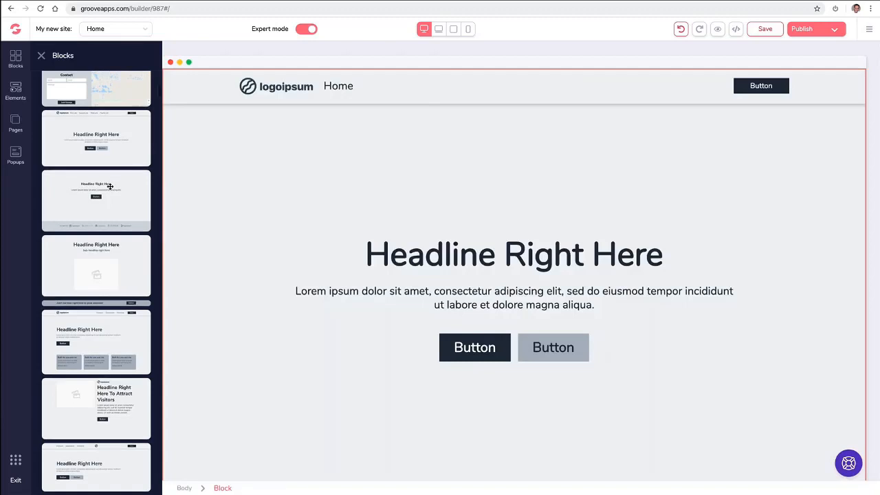
scroll(110, 186, "up", 3)
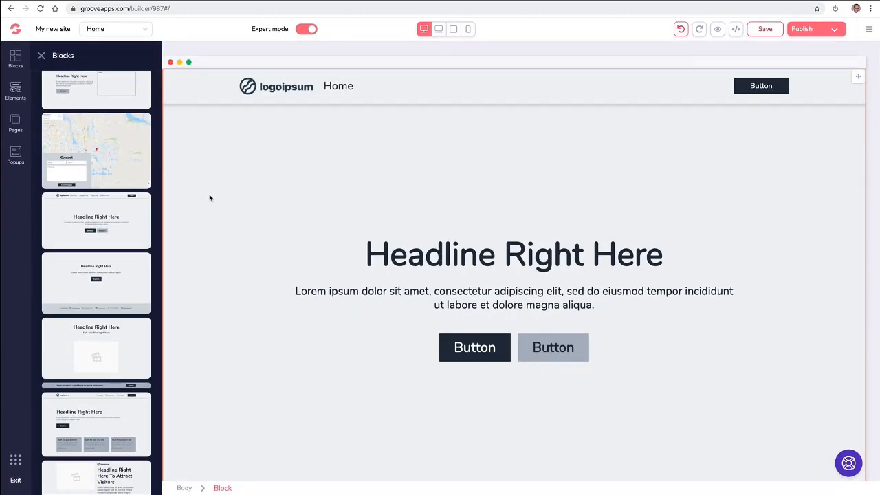
Delete the wireframe cover block from the Home page
left_click(246, 154)
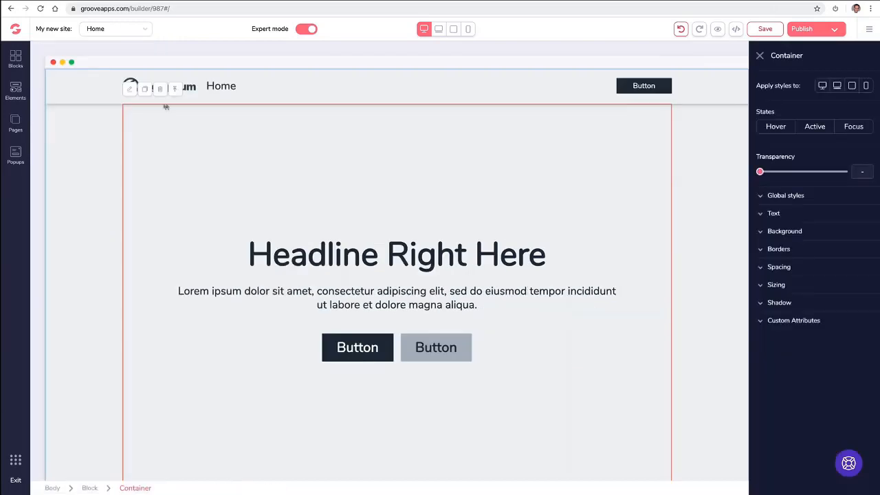
left_click(93, 84)
left_click(83, 85)
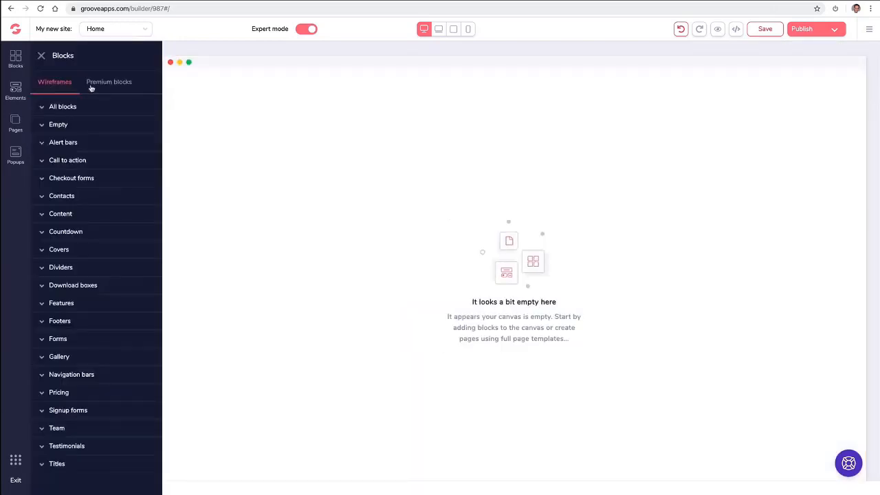
Add the premium block with the blue laptop background, headline and dashboard image to the Home page
left_click(89, 86)
left_click(76, 108)
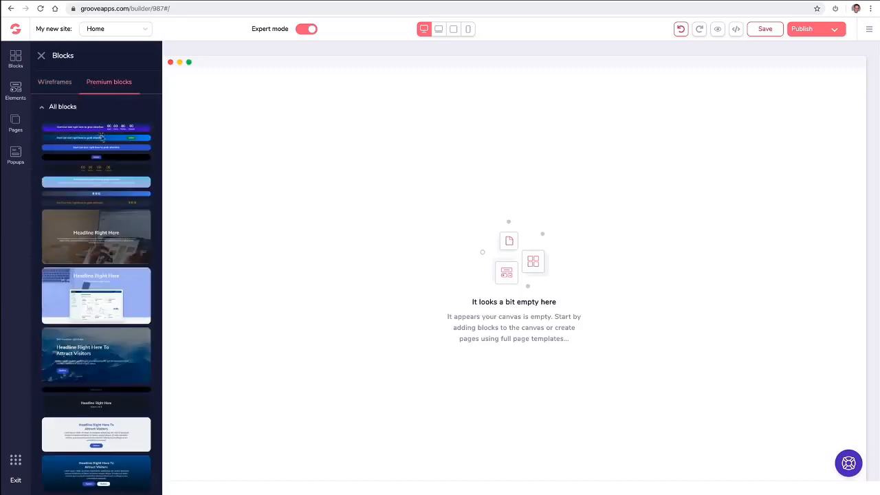
scroll(93, 184, "down", 1)
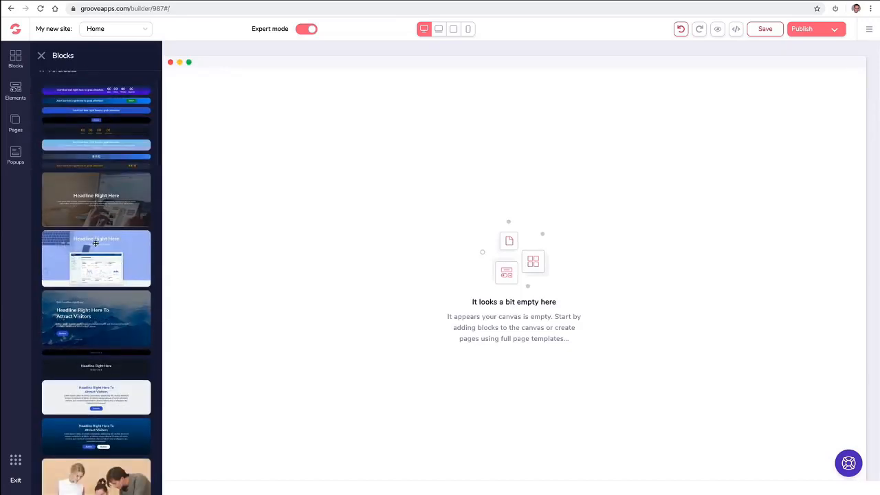
left_click_drag(96, 242, 292, 143)
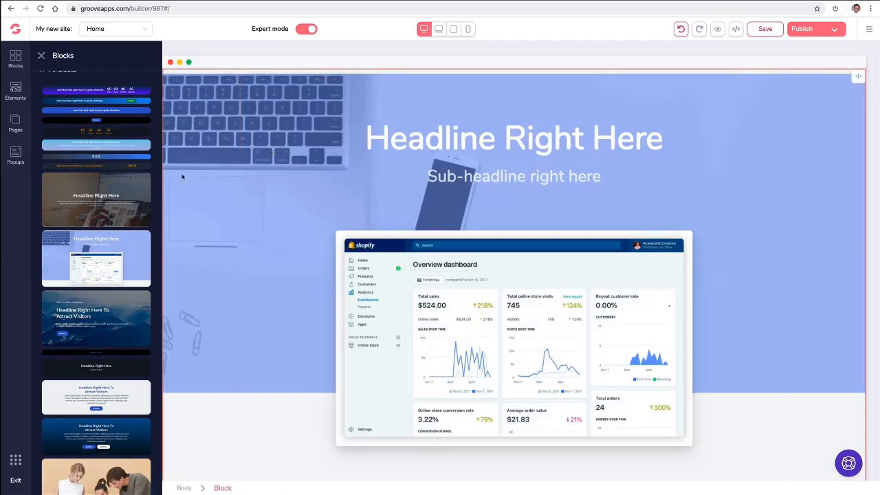
Examine the premium block designs, including the call-to-action ones, the wireframe categories and the available page elements
scroll(98, 196, "down", 3)
scroll(99, 196, "down", 7)
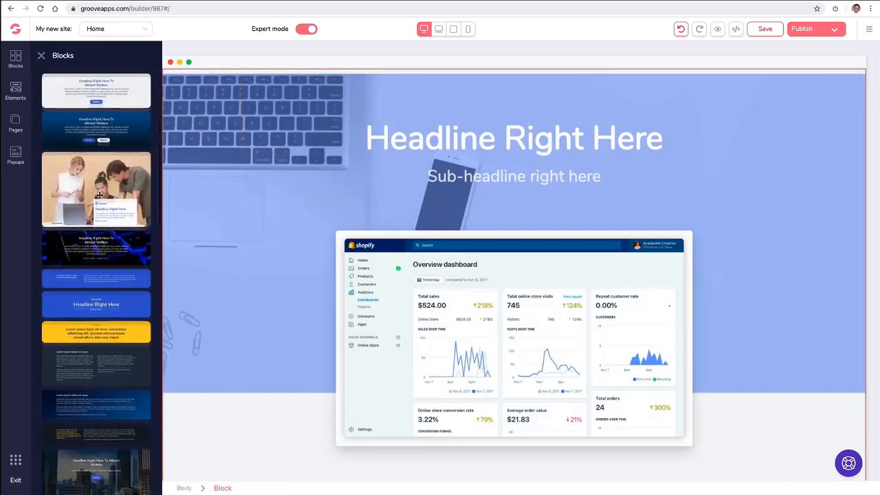
scroll(100, 195, "up", 10)
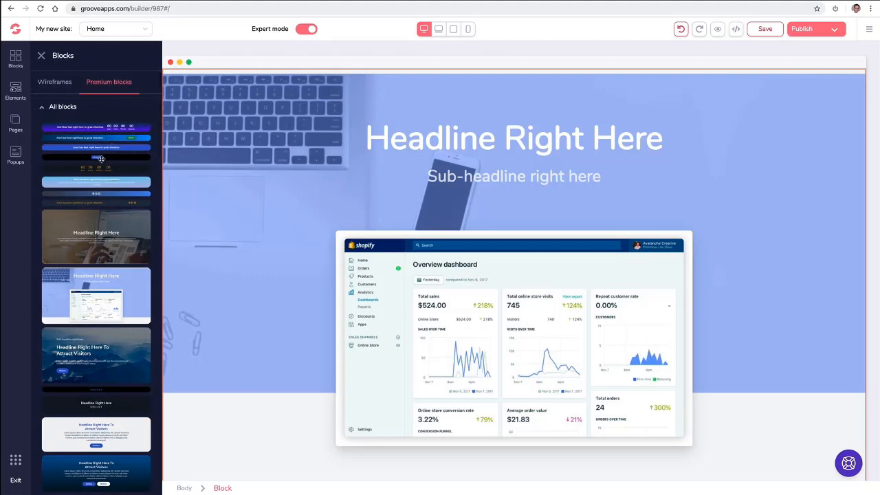
left_click(189, 109)
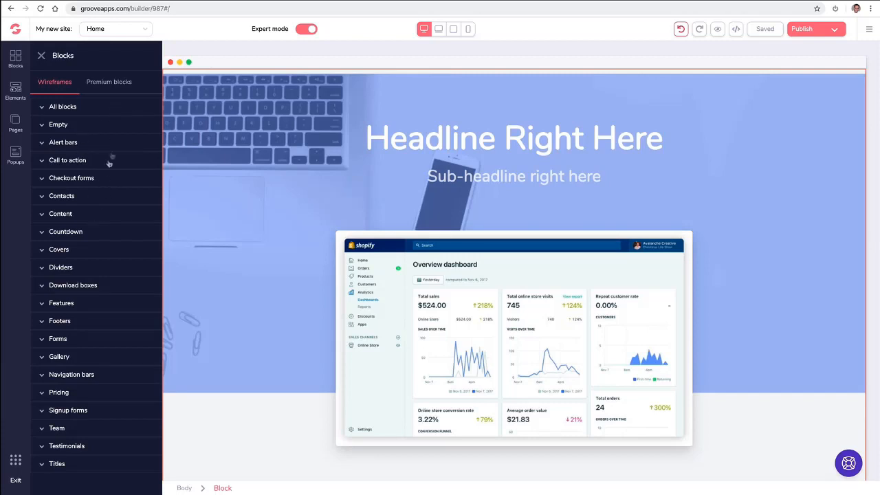
left_click(89, 83)
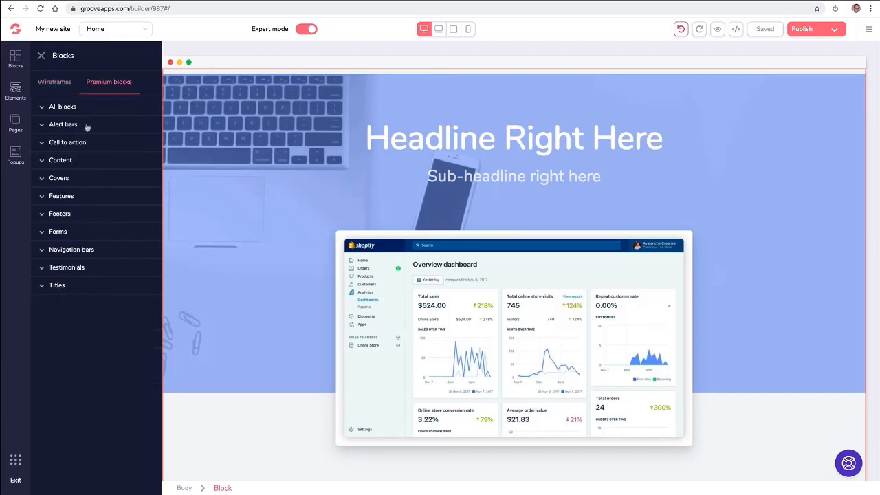
left_click(75, 141)
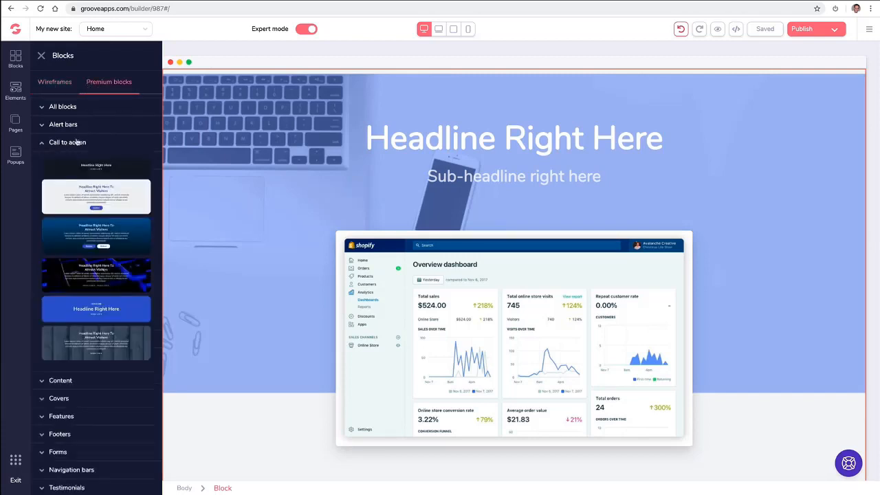
left_click(49, 81)
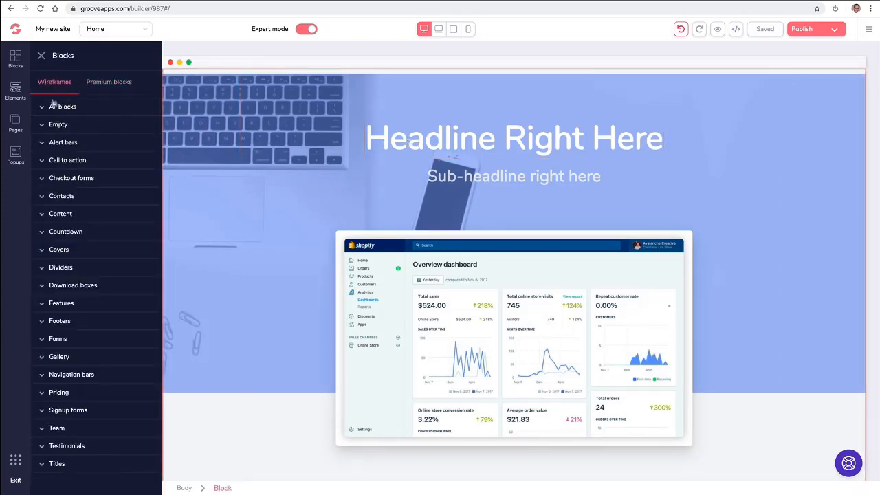
left_click(17, 90)
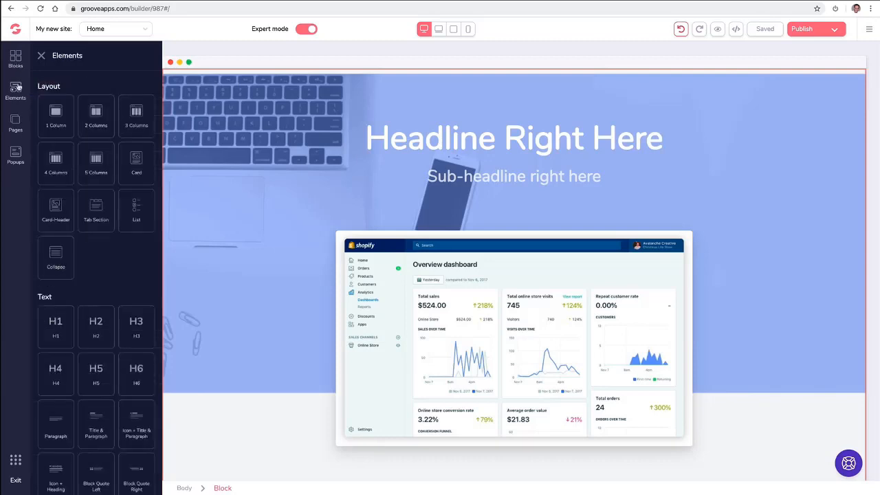
scroll(69, 163, "down", 15)
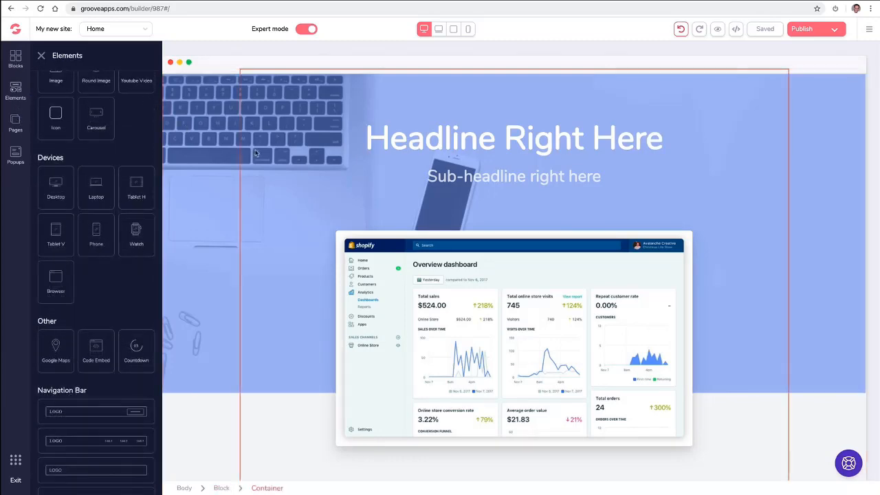
Review the text and background style options of the container inside the premium block
left_click(256, 154)
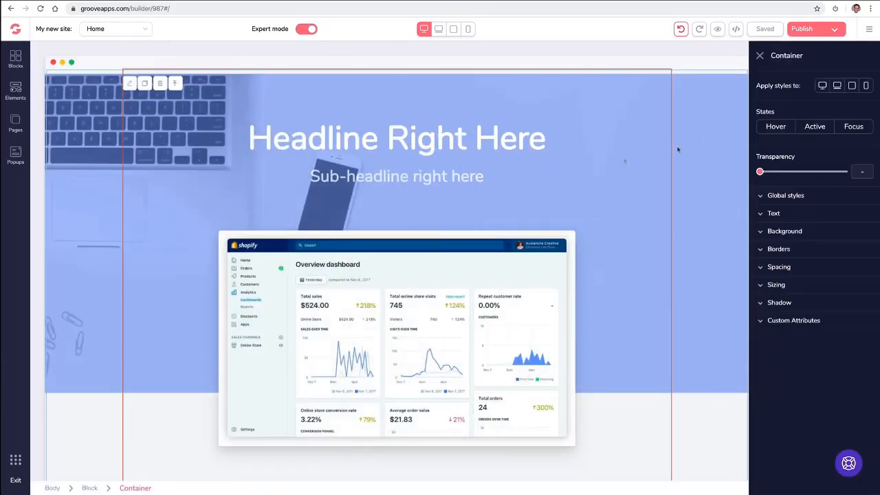
left_click(761, 213)
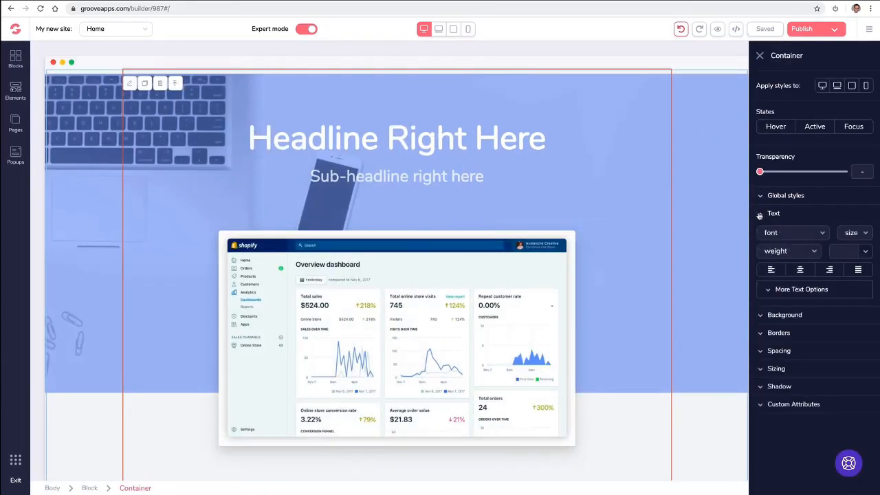
left_click(759, 215)
left_click(760, 232)
left_click(760, 233)
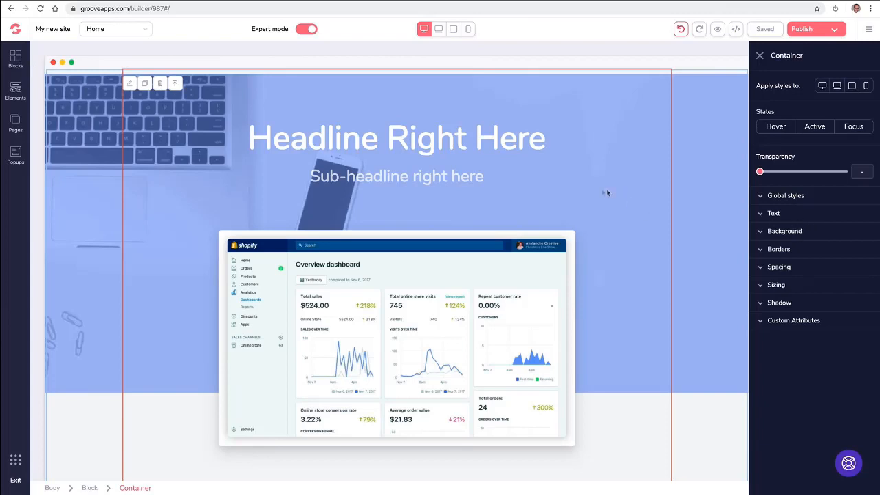
Delete the premium headline block from the Home page
left_click(93, 95)
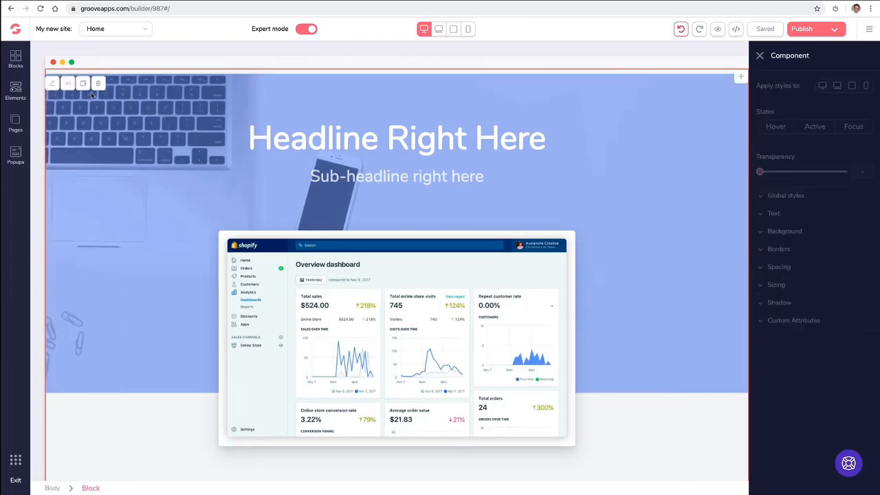
left_click(99, 85)
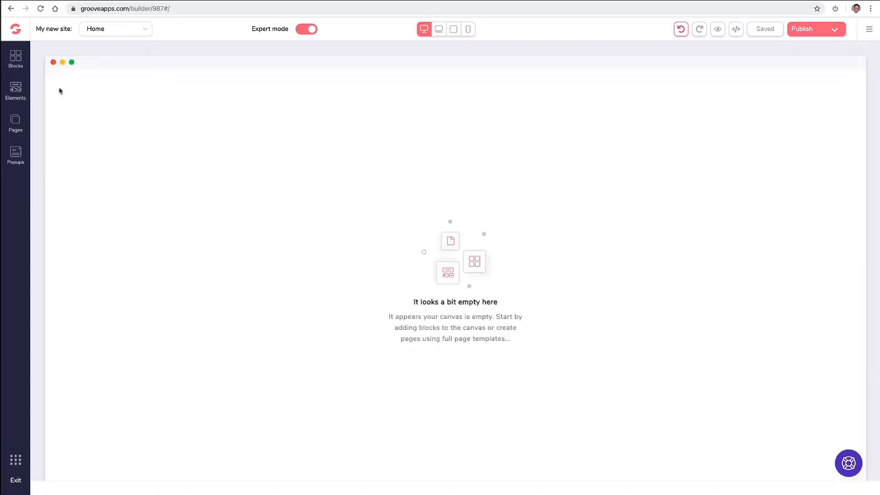
Add a blank page to the site's primary navigation and rename it About
left_click(17, 122)
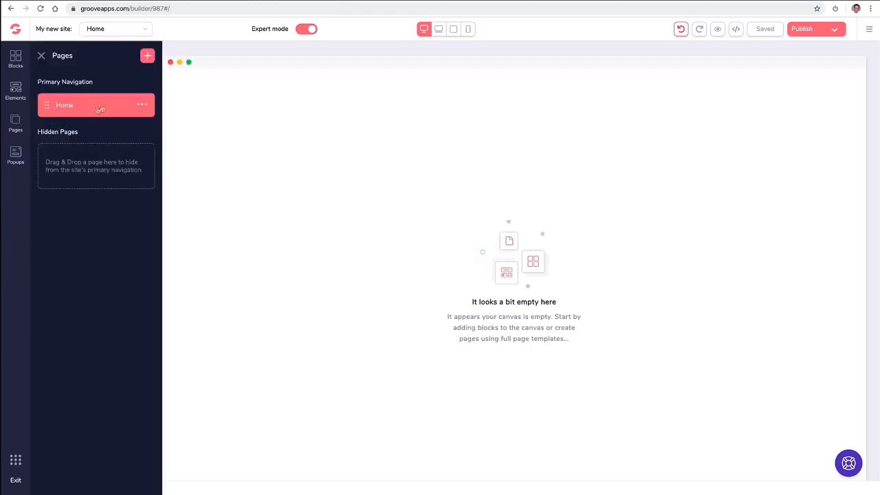
left_click(147, 56)
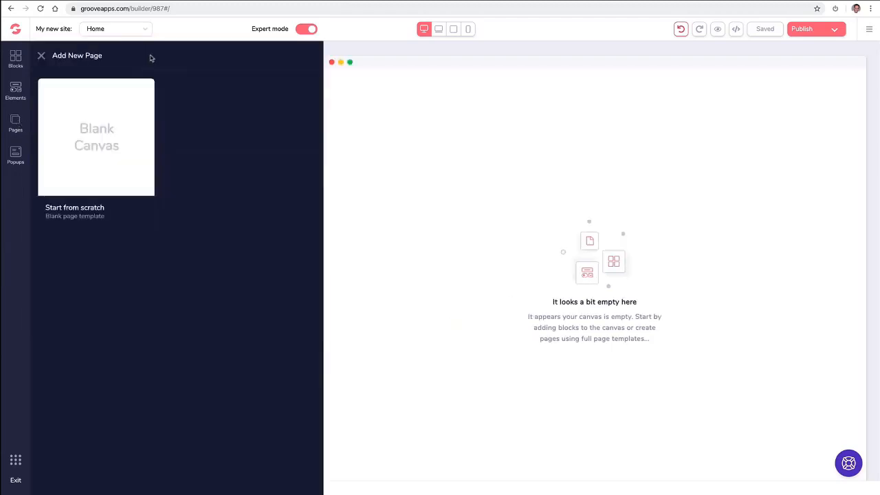
left_click(124, 121)
left_click(143, 133)
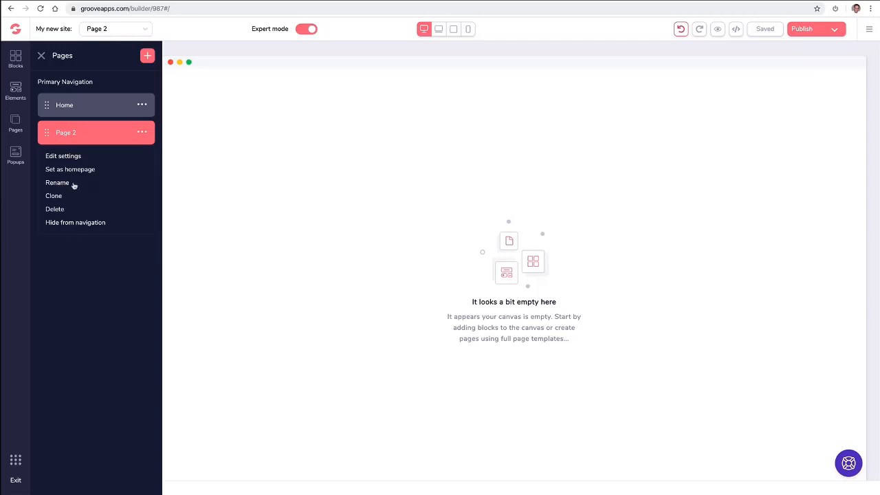
left_click(64, 183)
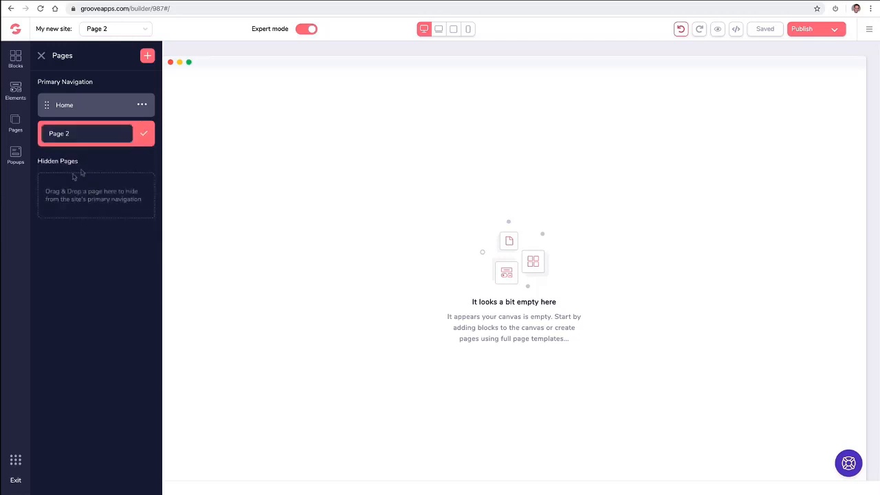
triple_click(85, 129)
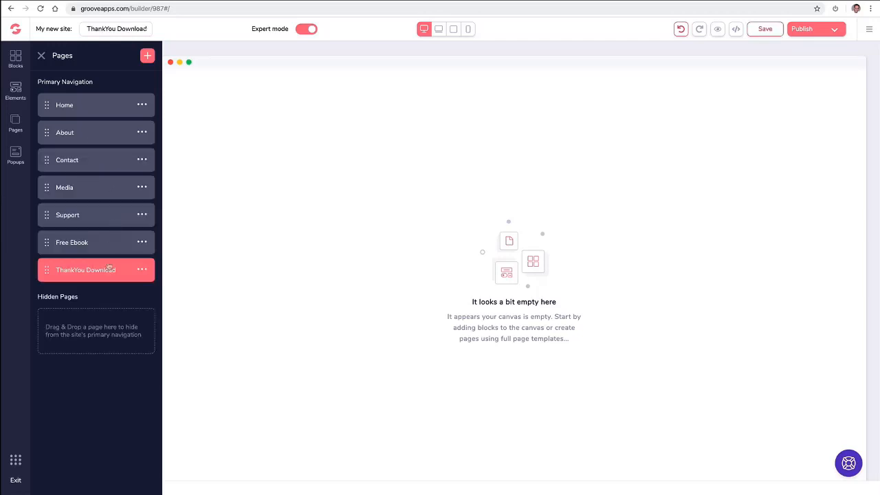
Switch the editor to the About page and from there to the Free Ebook page
left_click(114, 28)
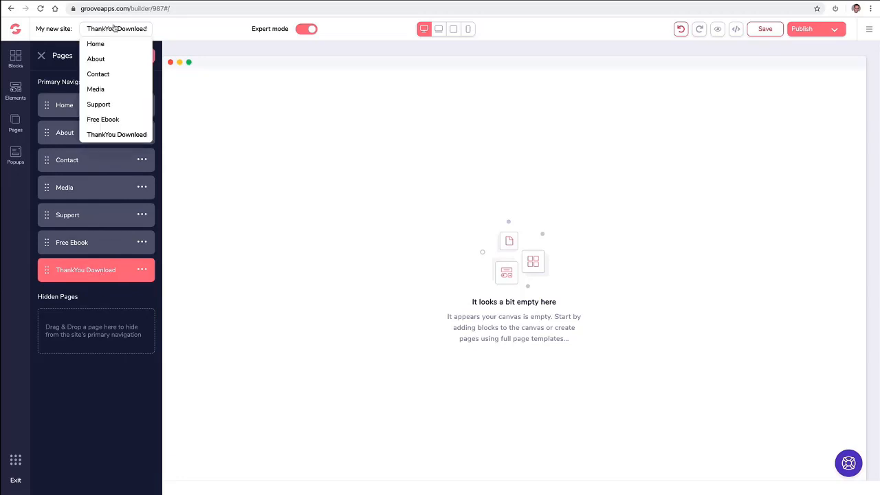
left_click(96, 59)
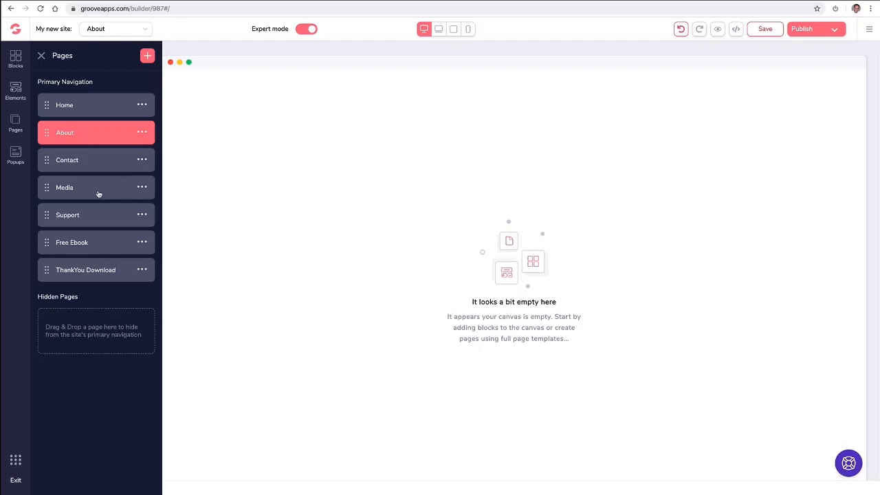
left_click(48, 244)
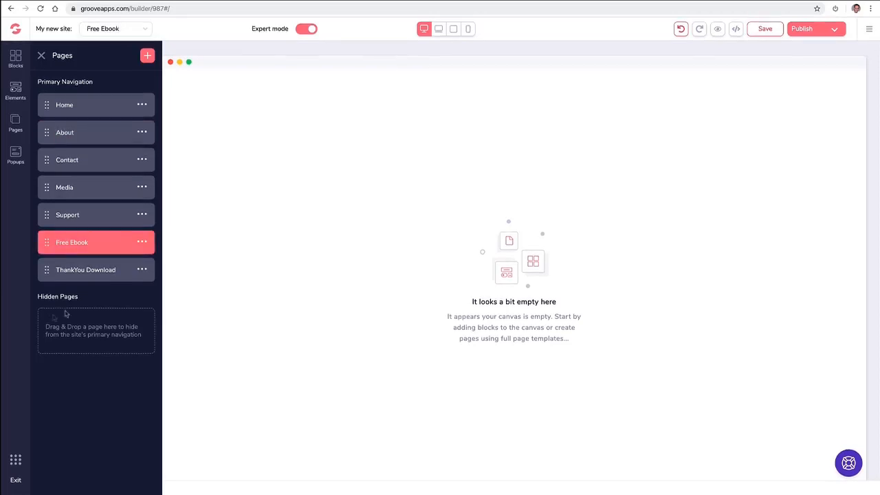
Move the Free Ebook and ThankYou Download pages to the hidden pages and open ThankYou Download in the editor
left_click_drag(48, 244, 54, 297)
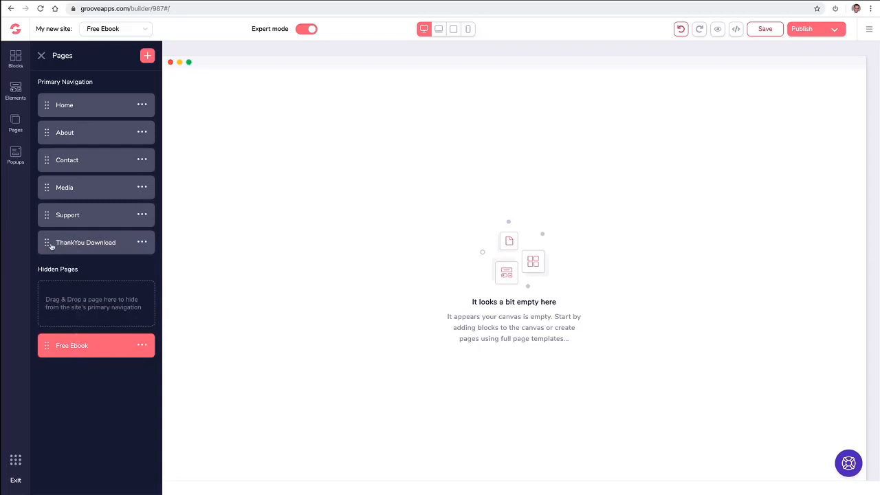
left_click_drag(47, 241, 55, 350)
left_click(83, 346)
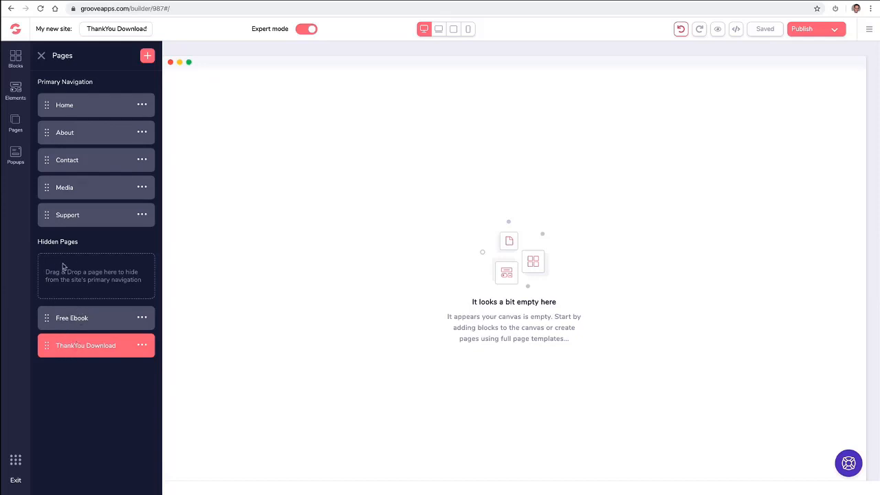
Add the wireframe navigation bar with logo, page links and social icons to the ThankYou Download page
left_click(17, 59)
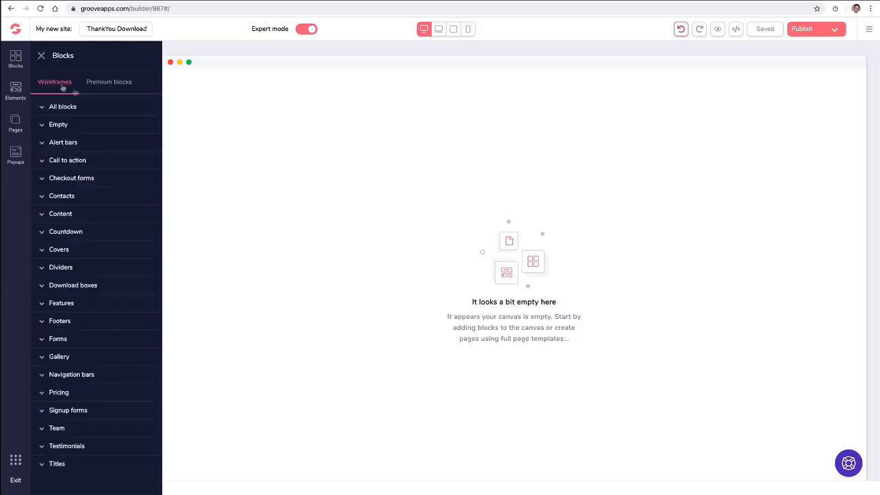
left_click(102, 84)
left_click(79, 255)
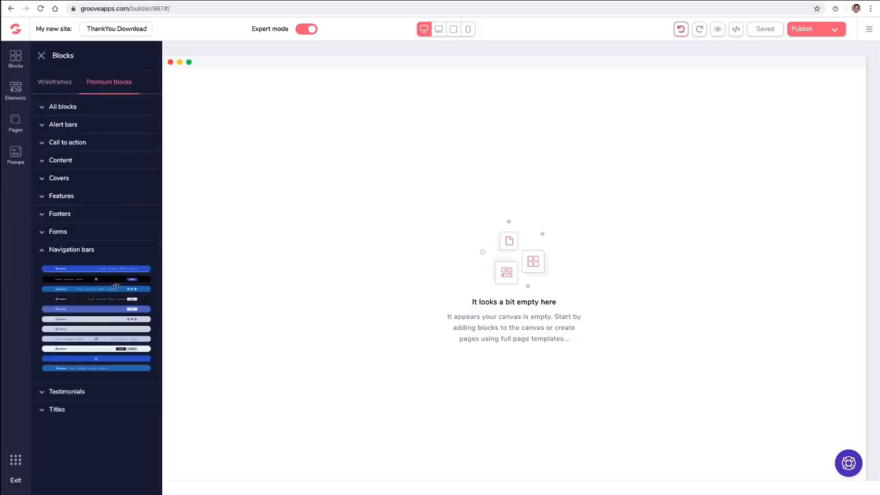
left_click(62, 82)
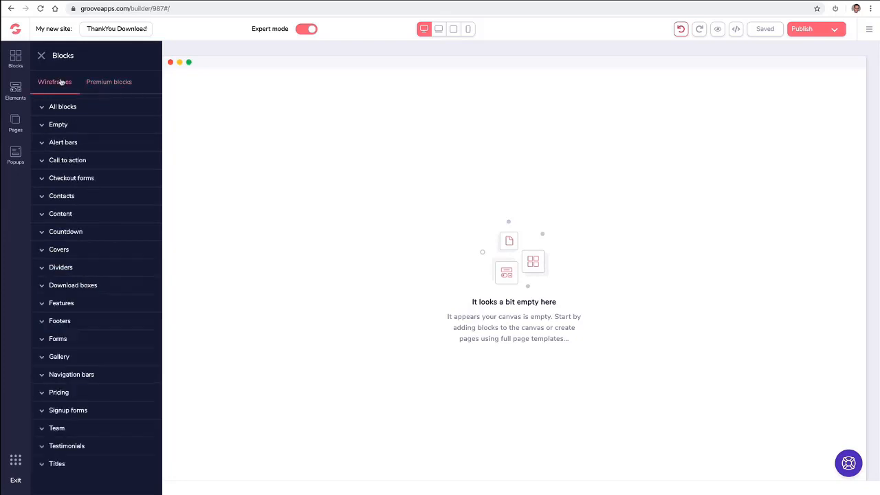
left_click(73, 373)
scroll(89, 364, "down", 3)
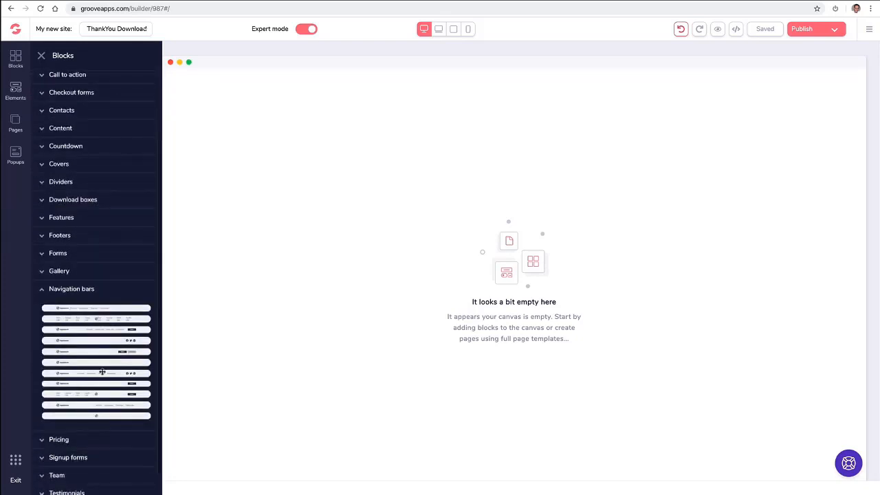
left_click_drag(99, 373, 430, 96)
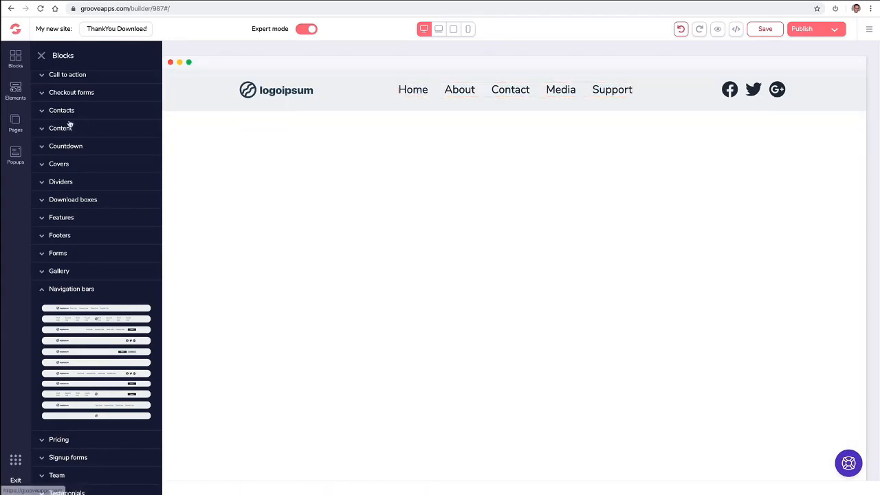
Nest the Media page under Contact in the primary navigation and check the Contact dropdown in the navigation bar
left_click(15, 122)
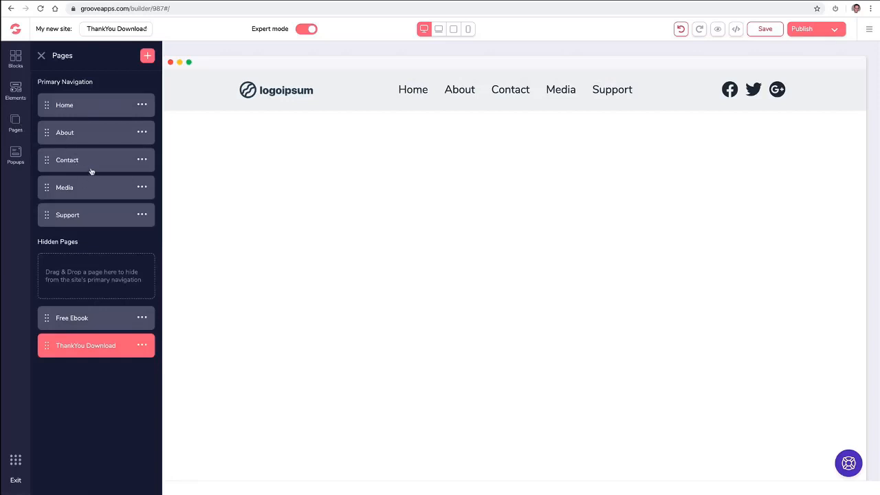
left_click_drag(47, 213, 47, 182)
left_click_drag(49, 187, 87, 178)
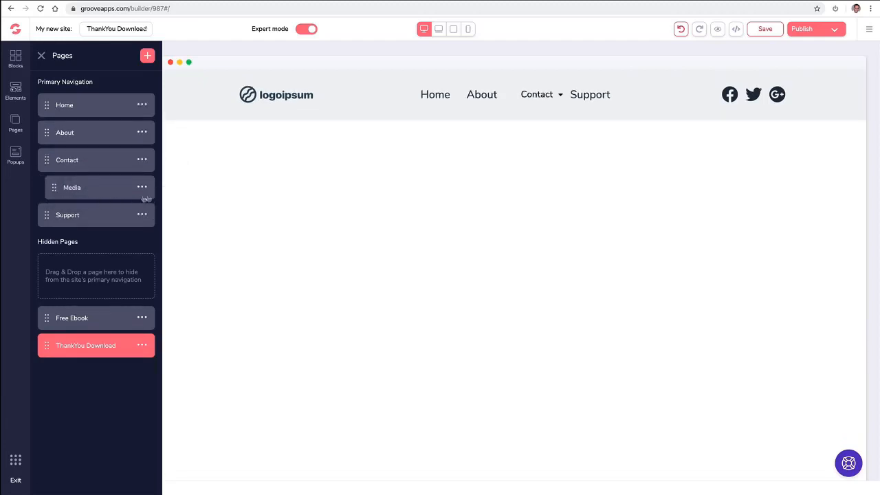
left_click(560, 95)
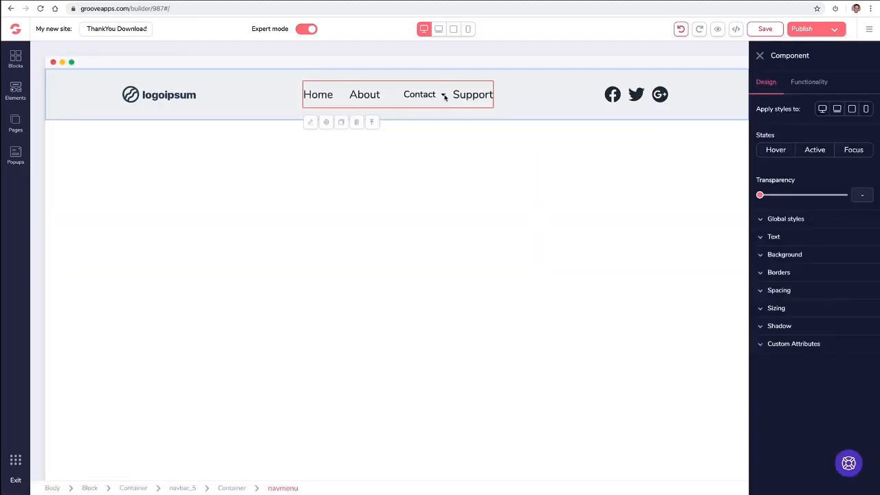
left_click(759, 56)
left_click(304, 136)
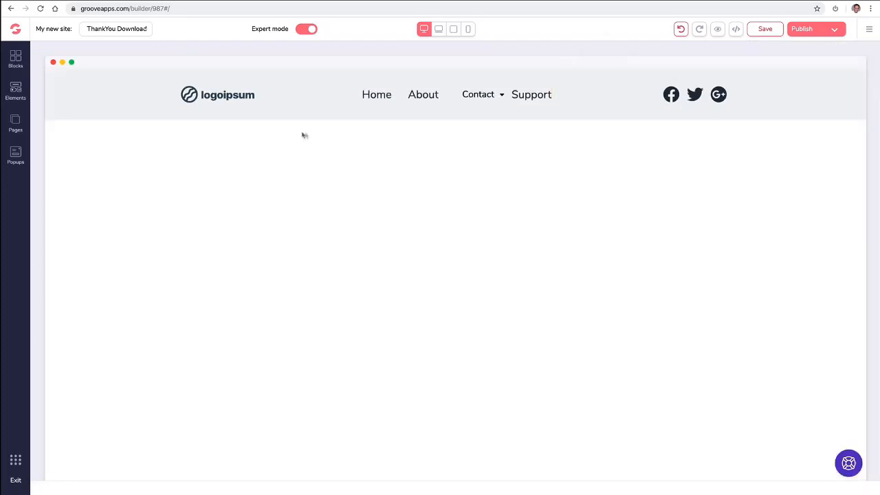
left_click(16, 122)
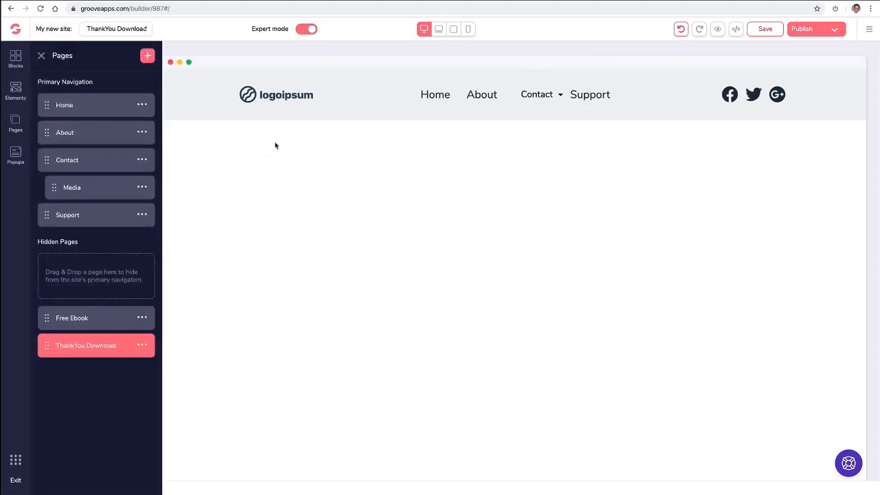
Find the GroovePages logo by searching for "logo" and upload it to the image library for the navigation bar's logo
left_click(281, 97)
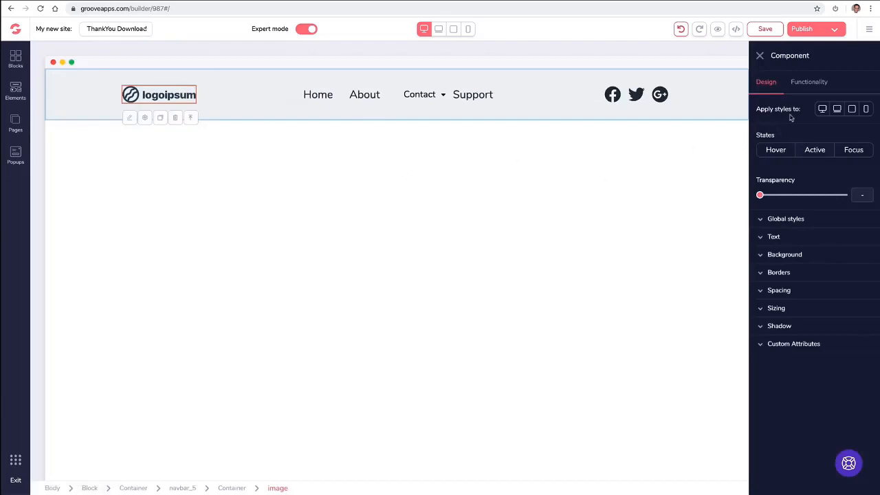
left_click(813, 89)
left_click(844, 133)
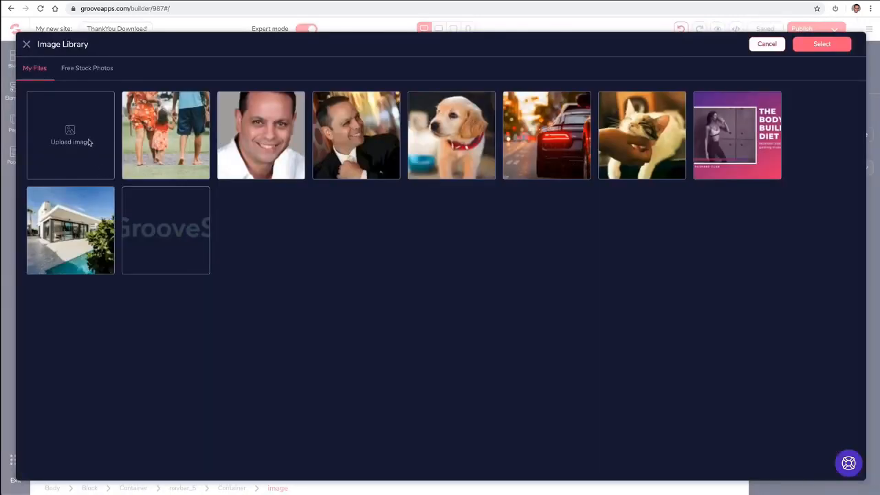
left_click(88, 142)
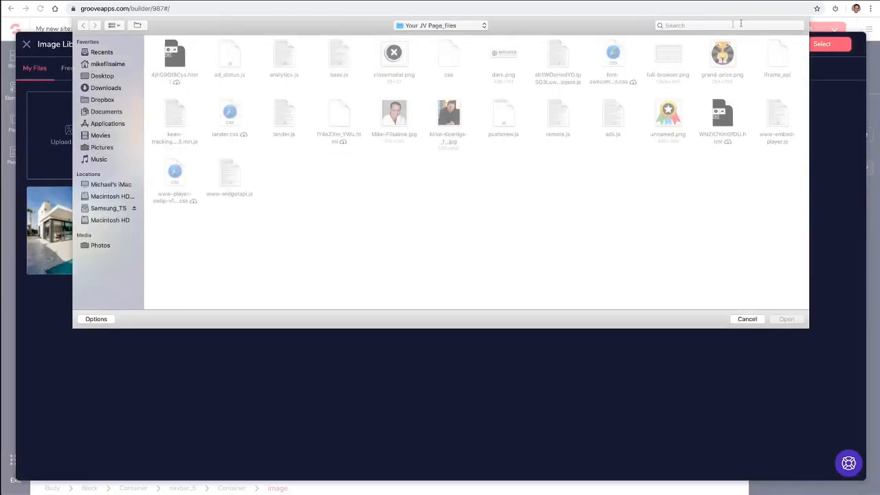
left_click(740, 24)
type("logo")
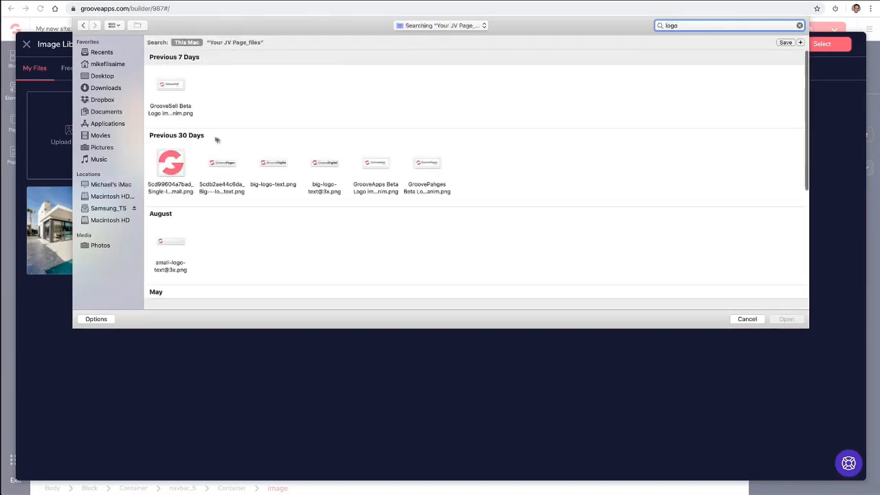
left_click(228, 166)
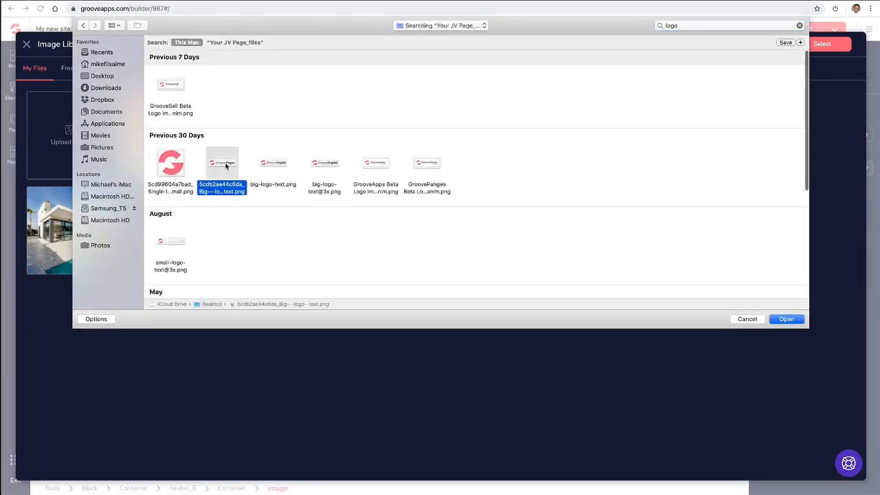
left_click(783, 321)
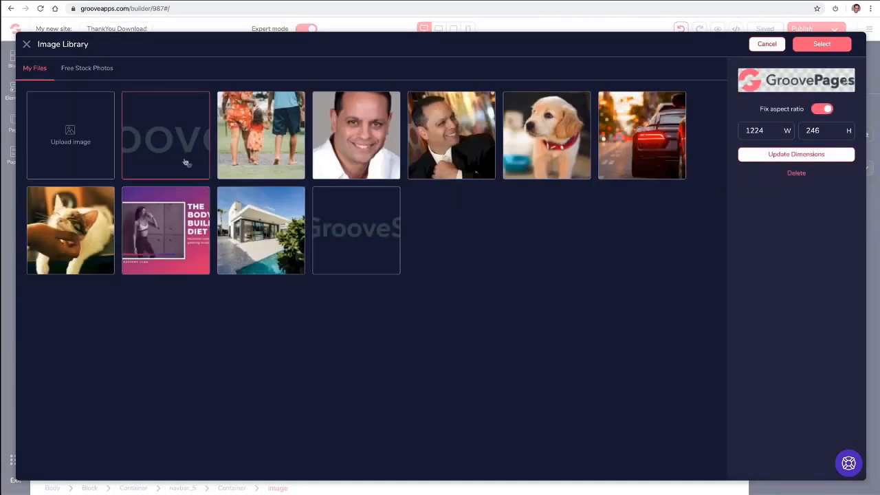
Replace the navigation bar's placeholder logo with the uploaded GroovePages logo
left_click(818, 45)
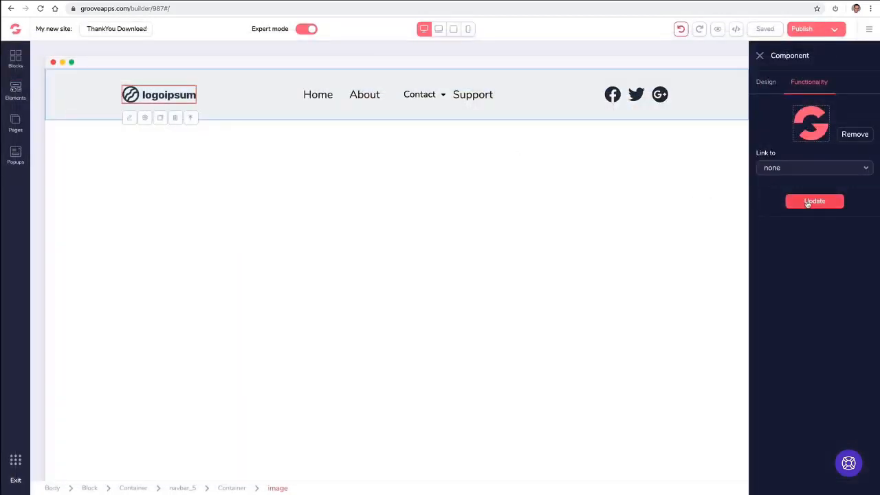
left_click(807, 203)
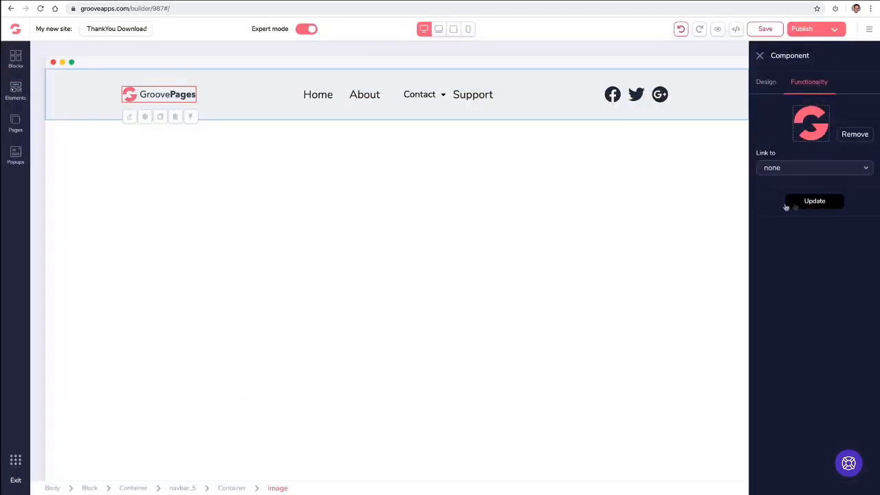
left_click(279, 166)
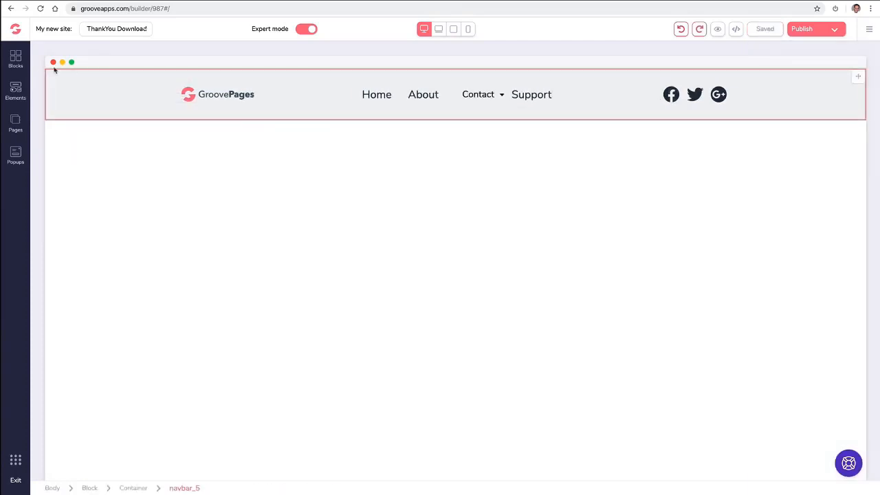
Set the background color of the whole navigation bar to a light pink shade
left_click(73, 86)
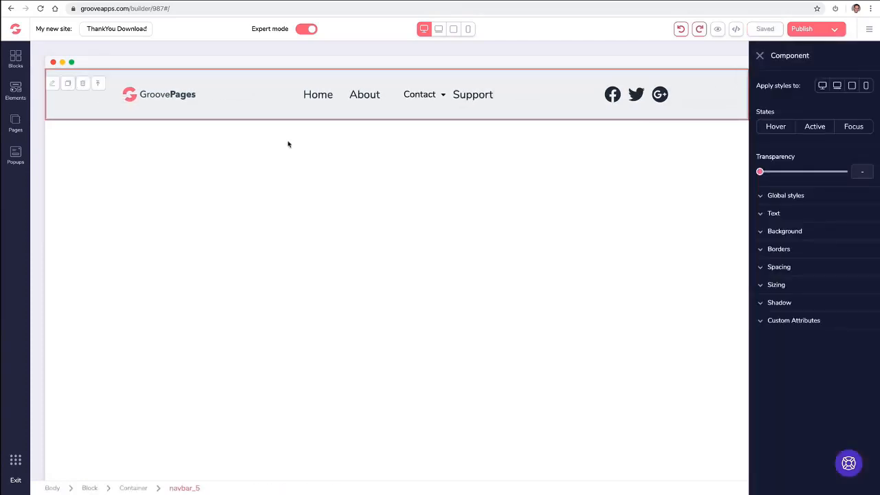
left_click(762, 232)
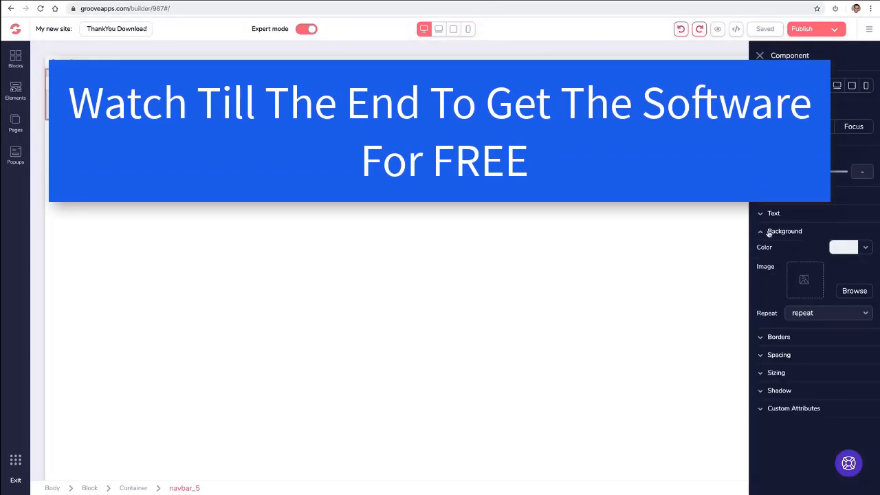
left_click(864, 251)
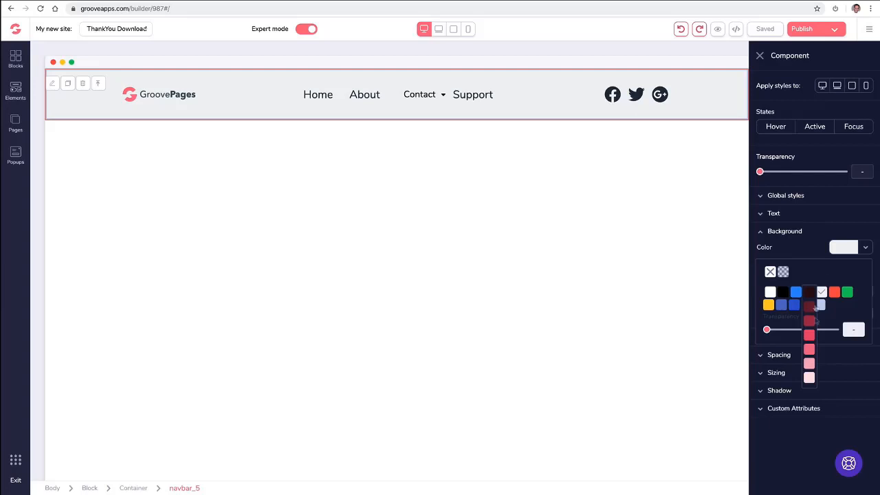
left_click(809, 365)
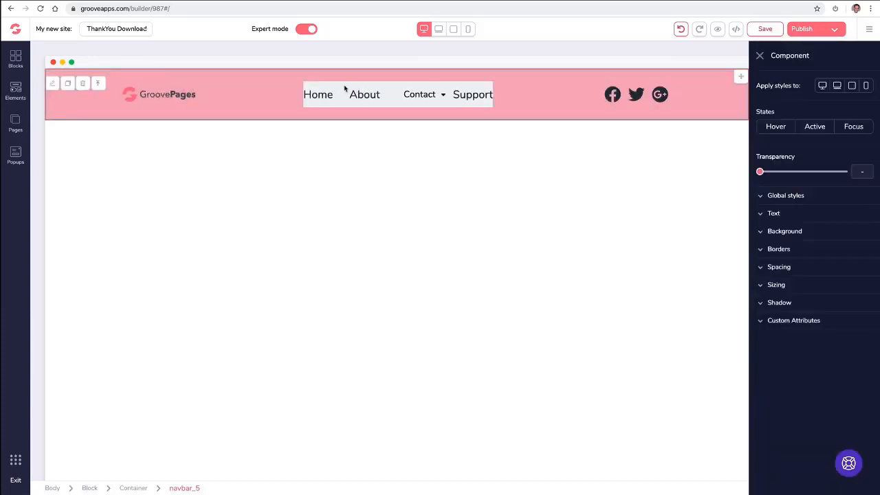
Set the background color of the page-link menu inside the navigation bar to the matching light pink shade
left_click(423, 92)
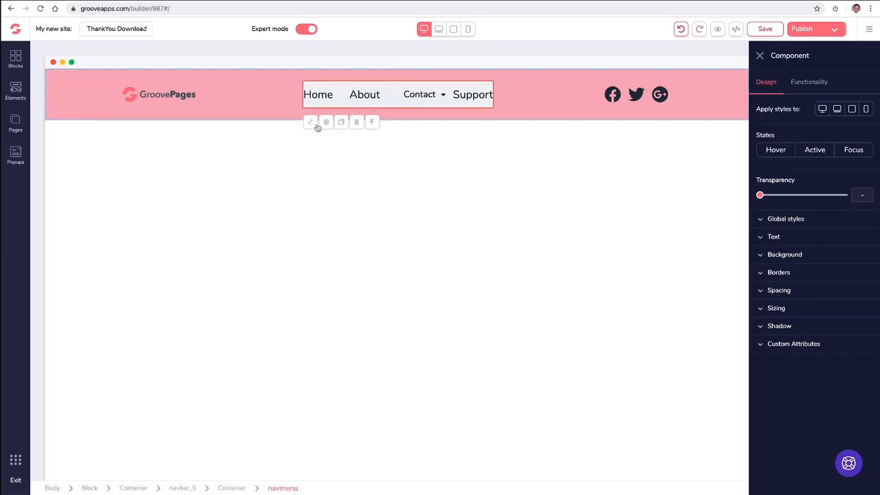
left_click(784, 254)
left_click(844, 271)
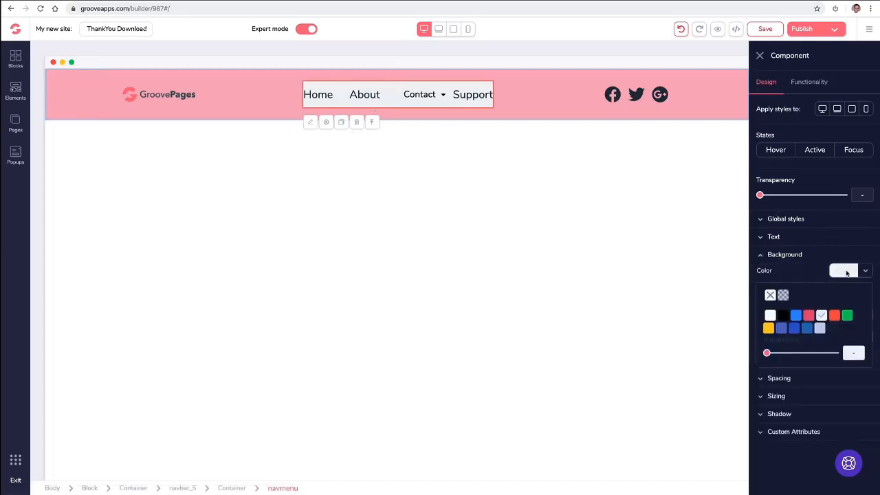
mouse_move(808, 317)
left_click(809, 387)
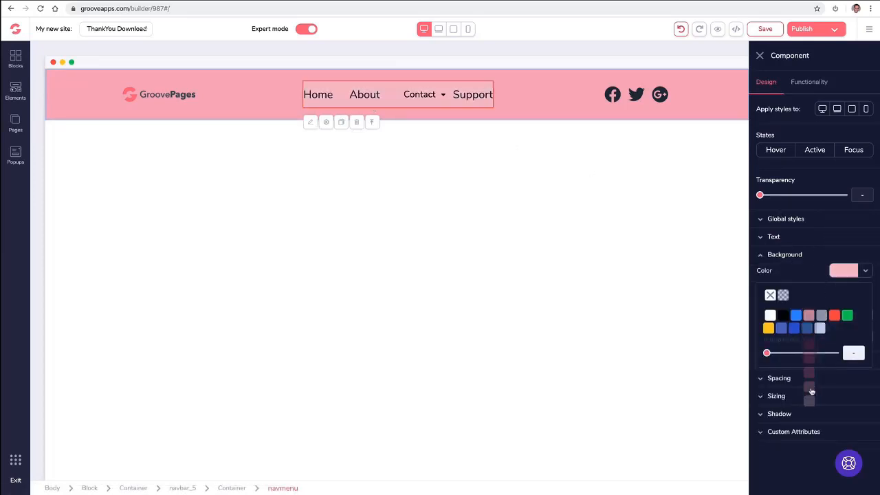
left_click(759, 55)
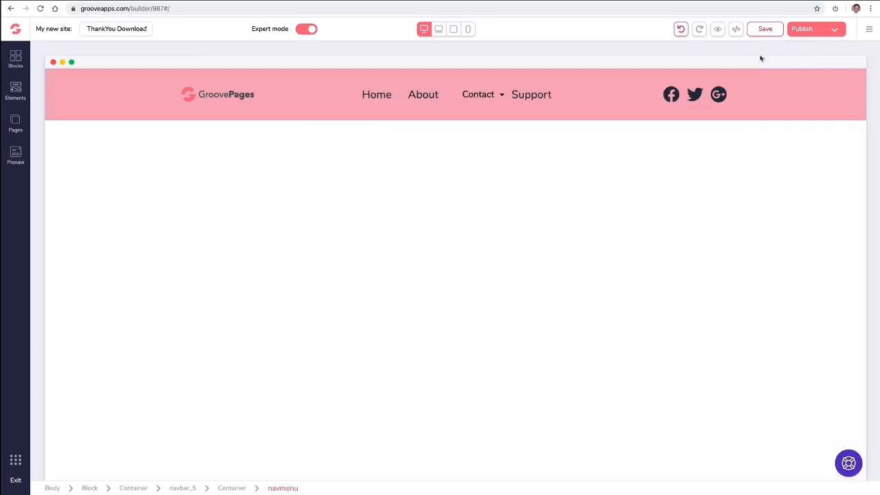
Undo the pink background colors of the page-link menu and the navigation bar
left_click(680, 29)
left_click(679, 29)
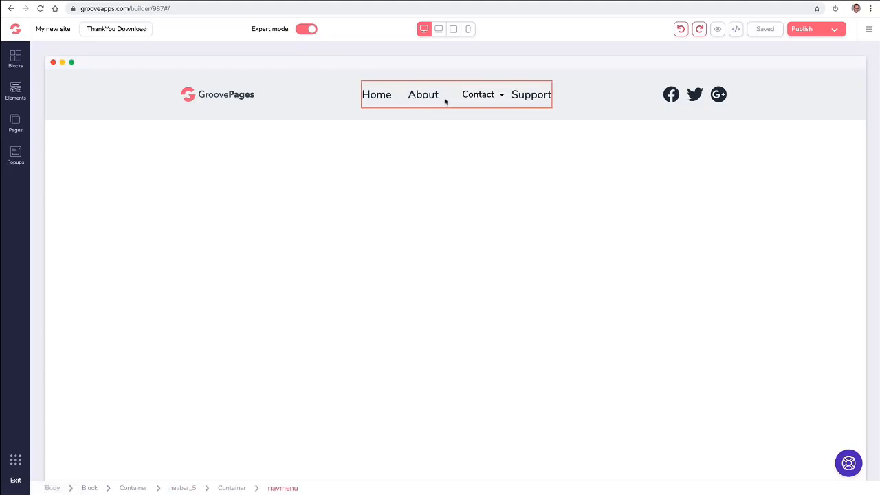
left_click(467, 101)
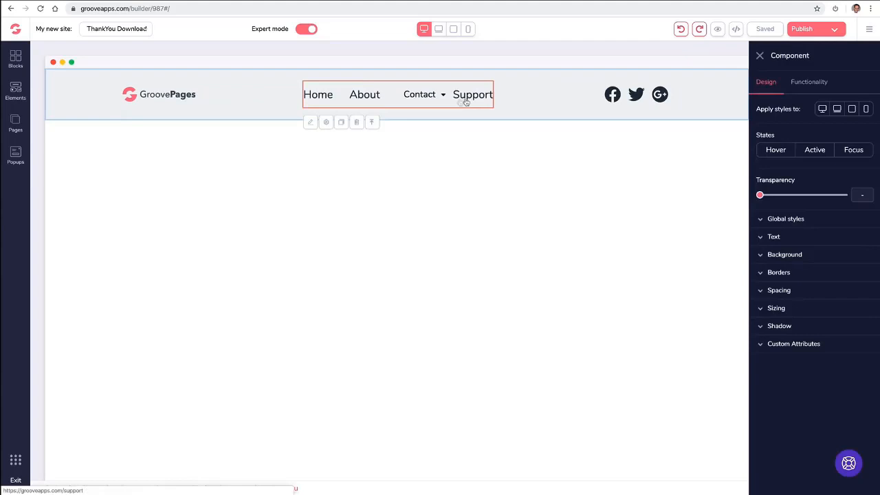
Delete the Support page from the site's primary navigation and confirm the deletion
left_click(16, 124)
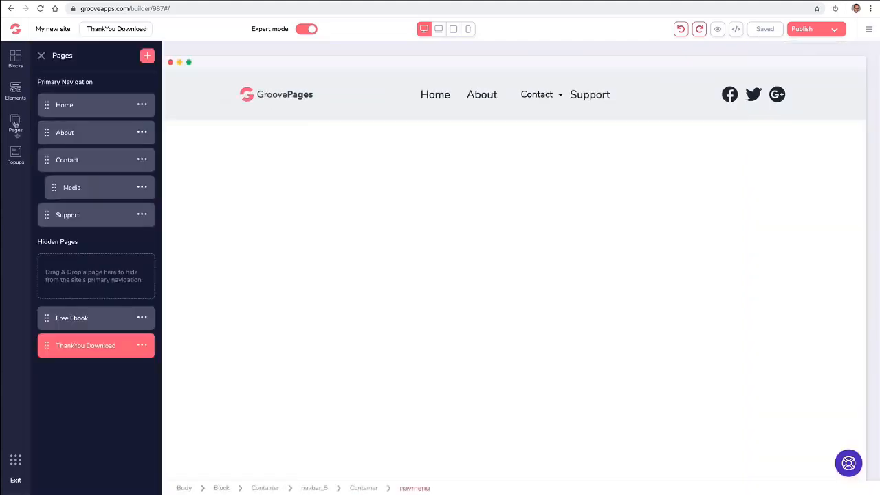
left_click(142, 215)
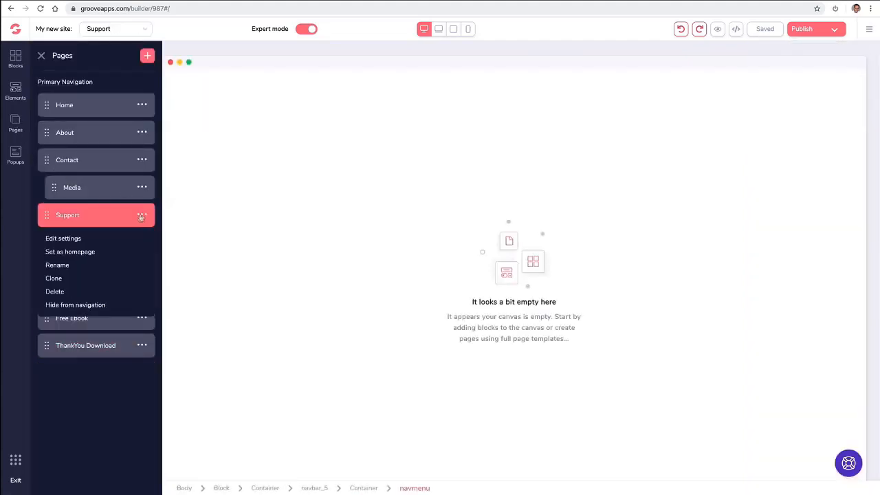
left_click(60, 292)
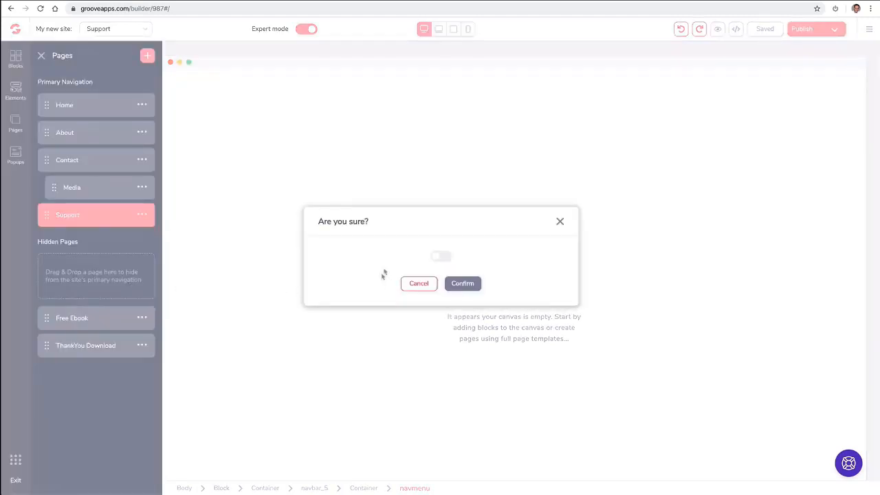
left_click(446, 257)
left_click(462, 283)
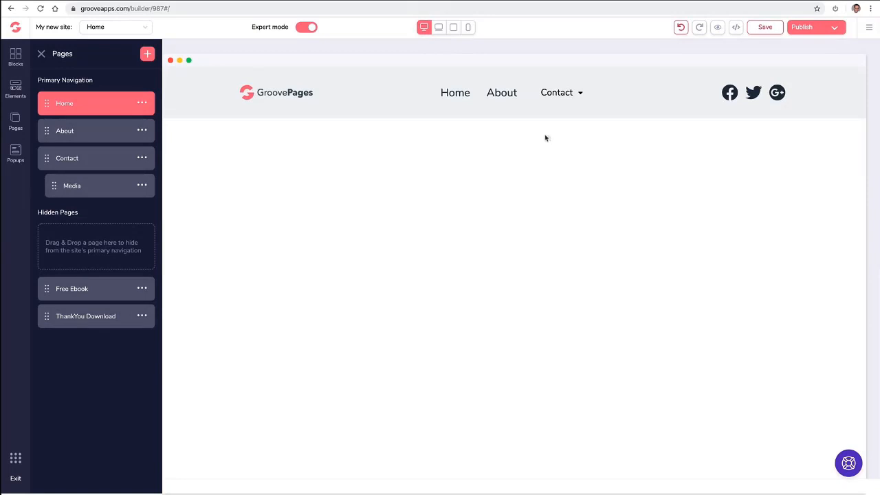
Set the number of external links in the navigation bar's page-link menu to 1
left_click(42, 54)
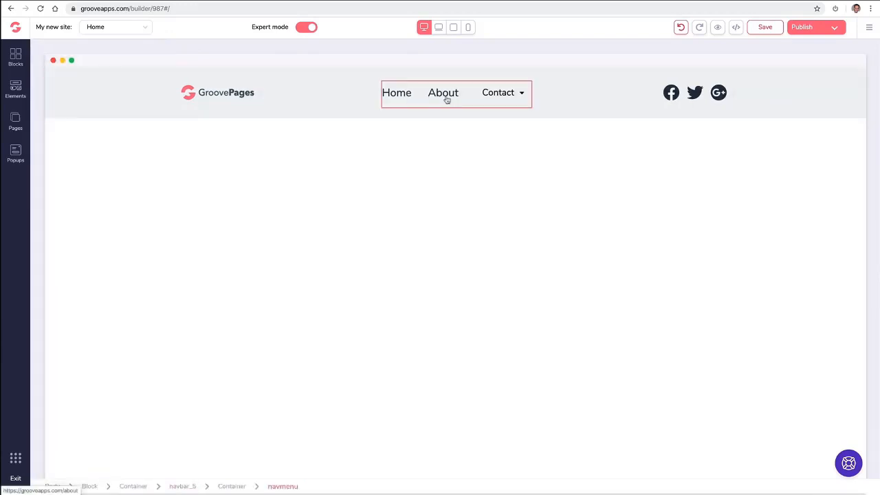
left_click(448, 99)
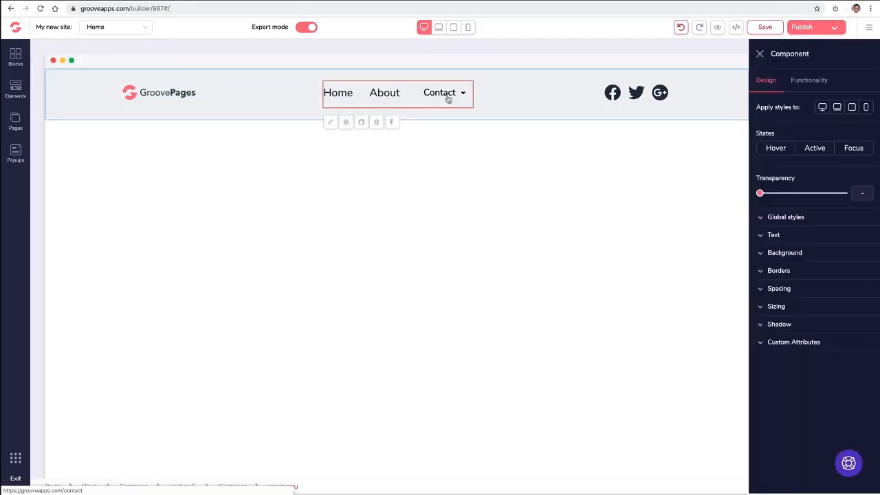
left_click(809, 81)
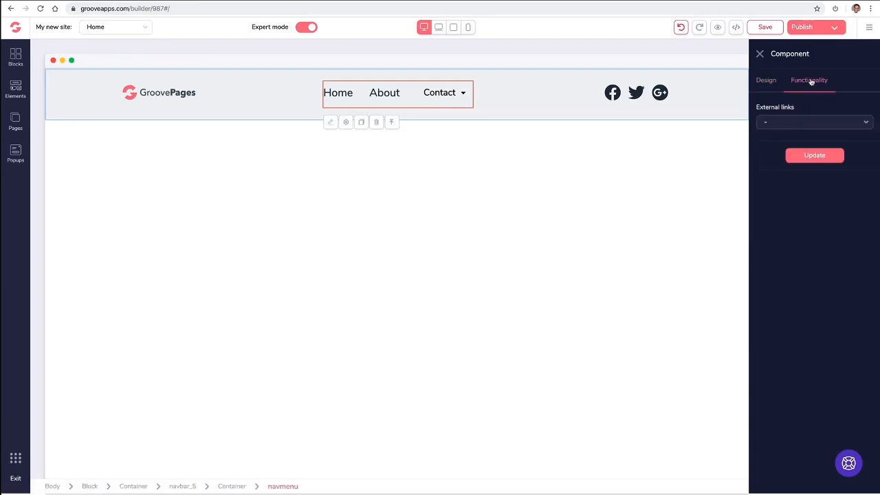
left_click(790, 123)
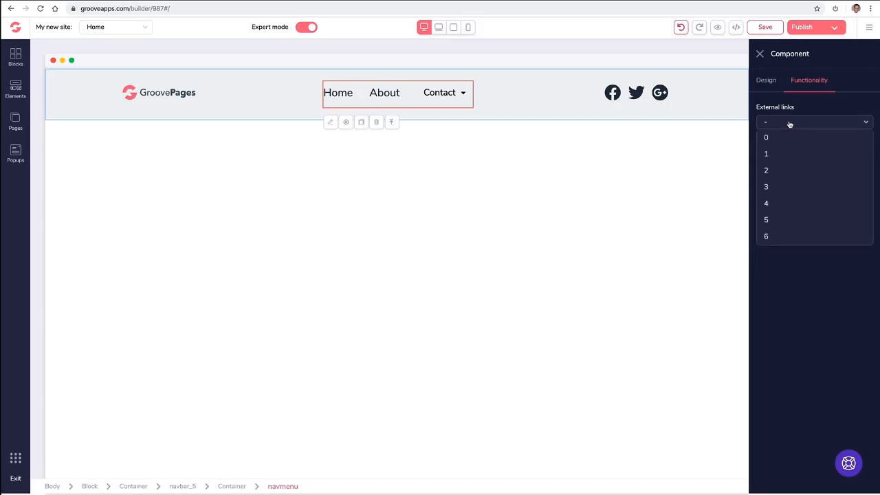
left_click(780, 169)
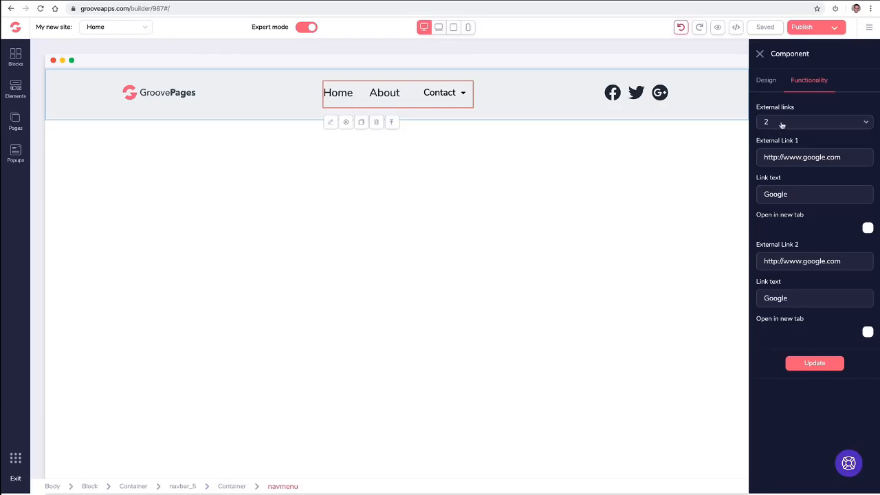
left_click(780, 124)
left_click(775, 151)
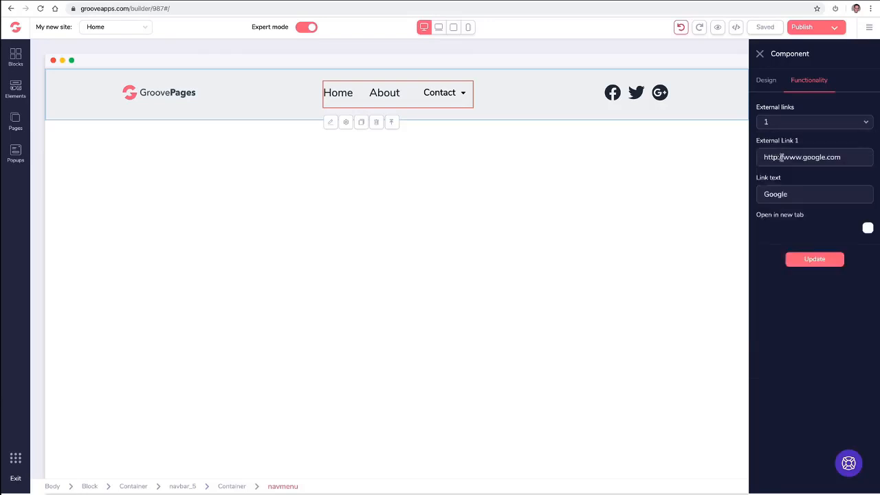
Point External Link 1 to the copied support.groovekart.com/hc/en-us address, label it Support, make it open in a new tab and update the menu
triple_click(781, 157)
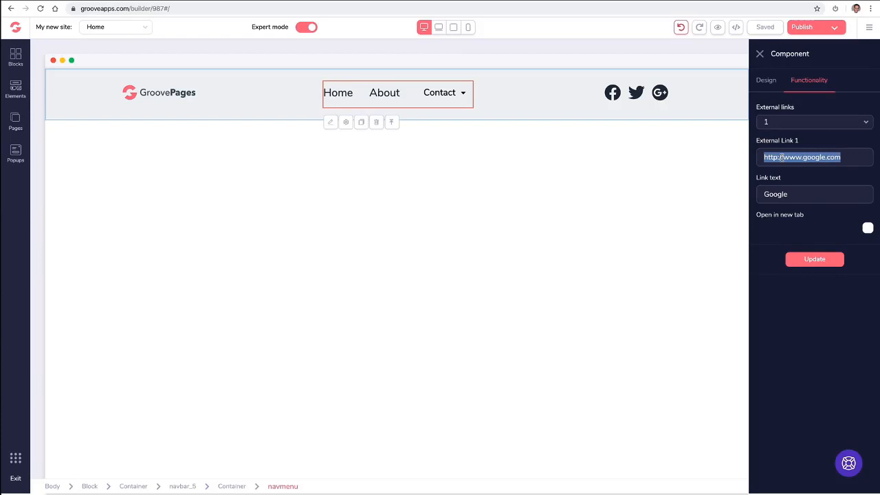
key("ctrl+v")
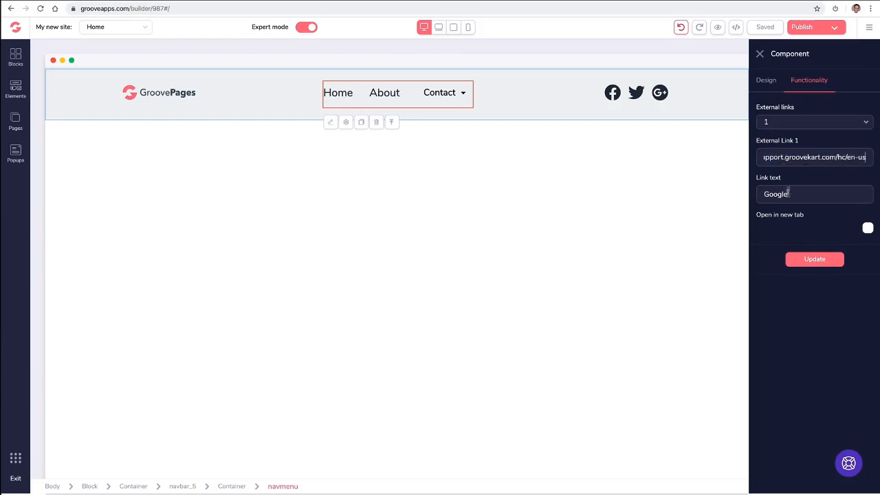
double_click(788, 194)
type("Support")
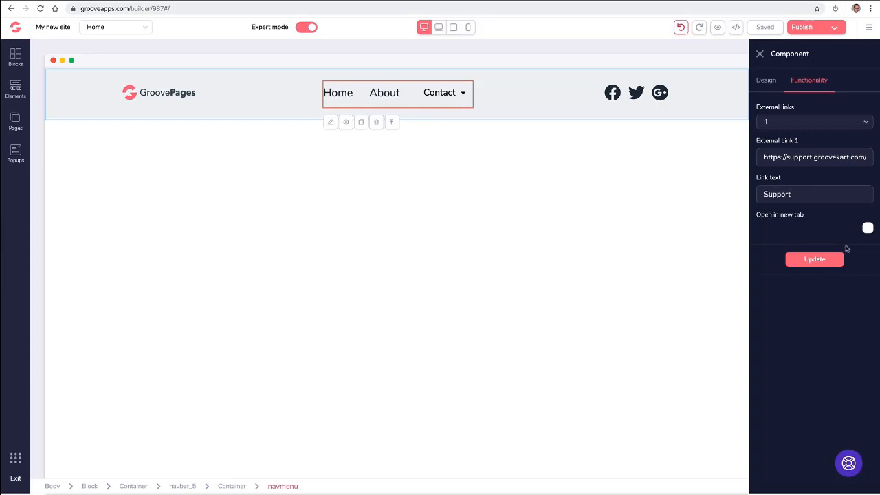
left_click(868, 229)
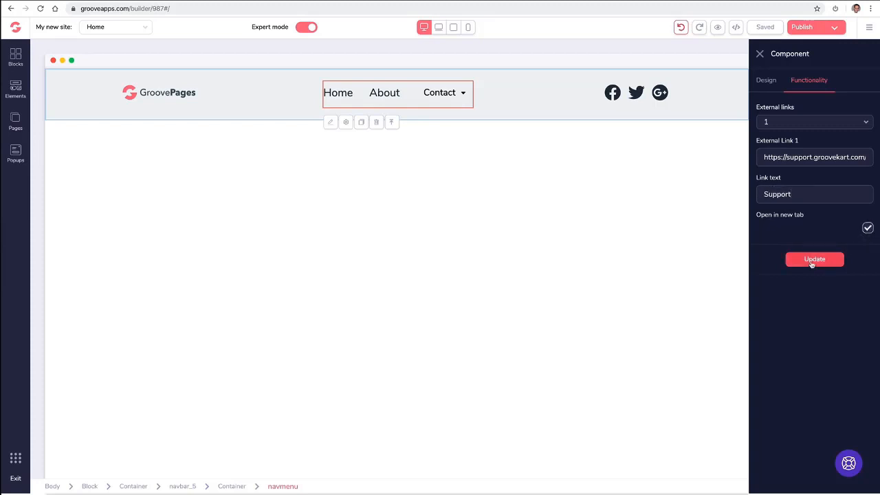
left_click(813, 262)
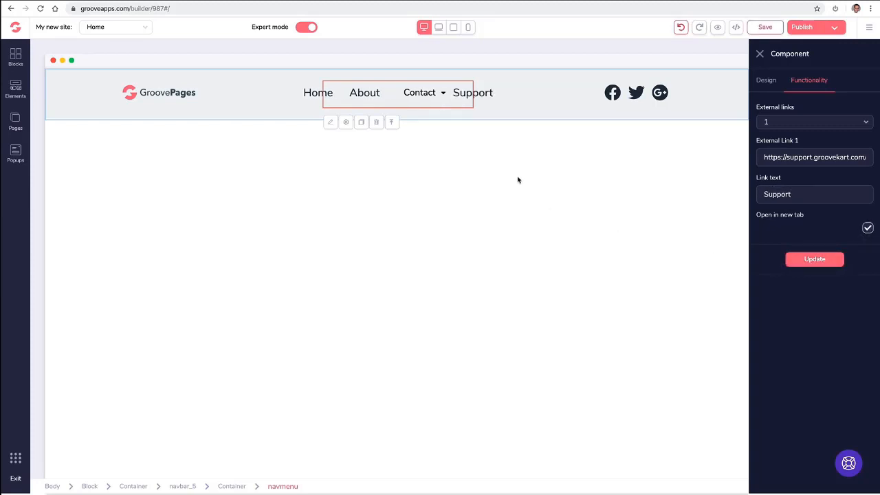
left_click(759, 54)
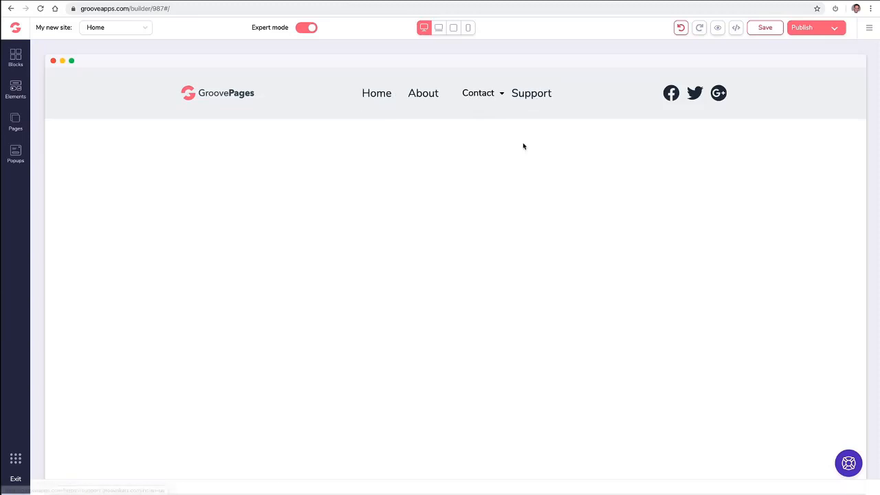
Examine the text design settings of the navigation bar's page-link menu
left_click(375, 100)
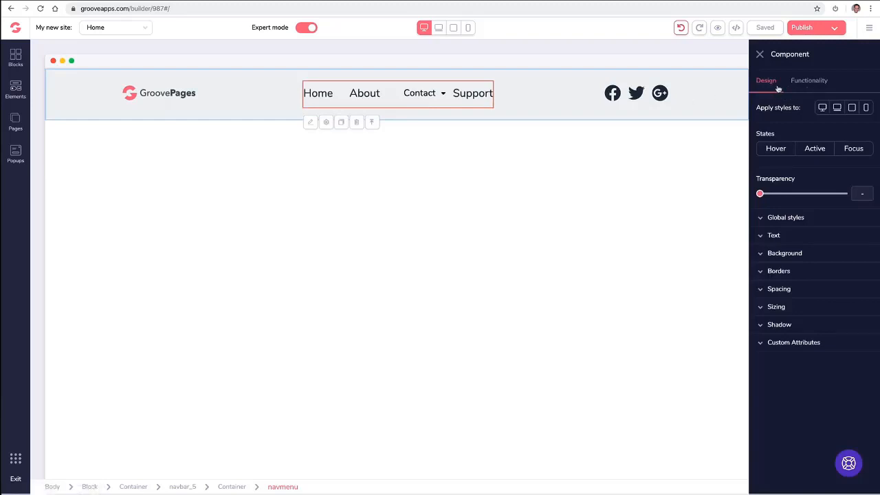
left_click(767, 236)
left_click(772, 238)
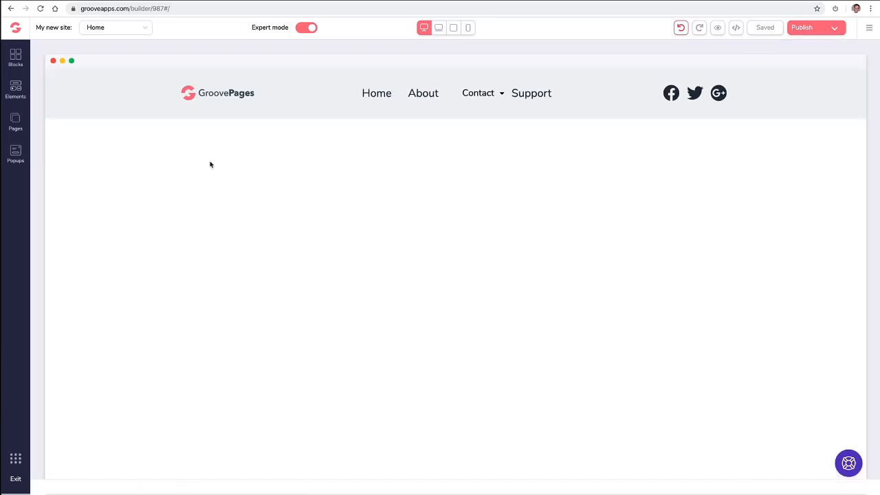
Browse the block categories and examine the countdown designs among the wireframe blocks
left_click(15, 56)
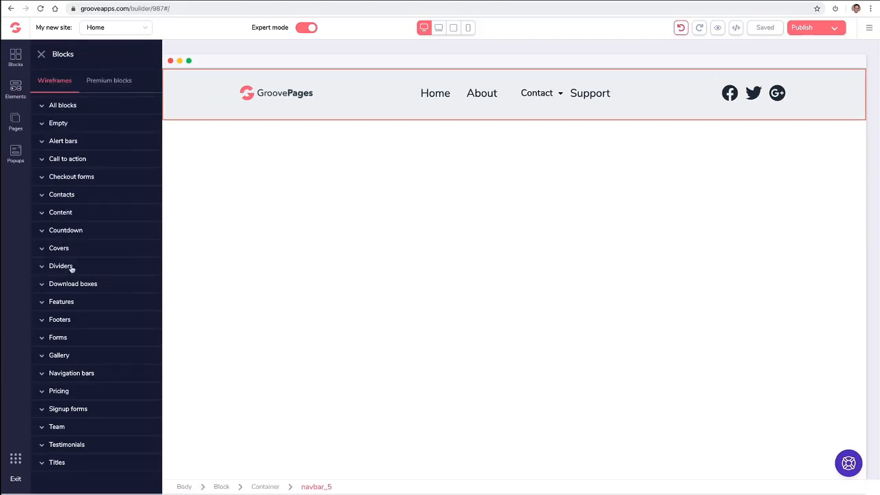
left_click(87, 231)
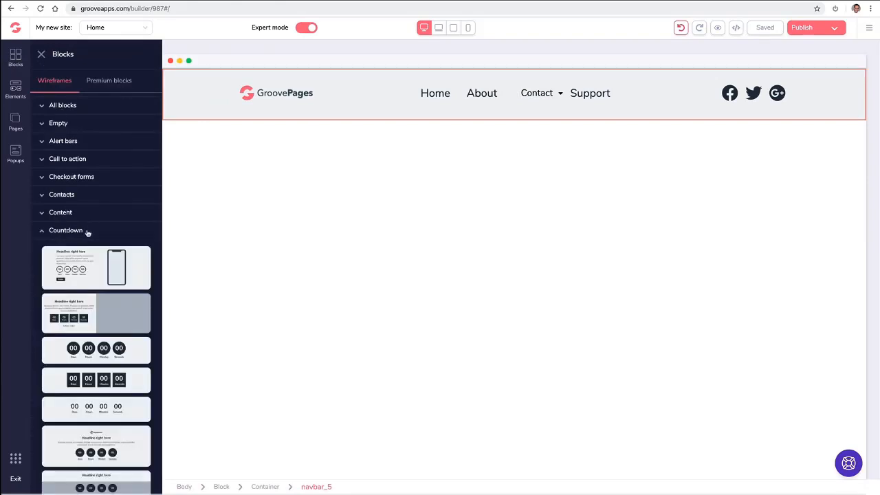
scroll(88, 232, "down", 4)
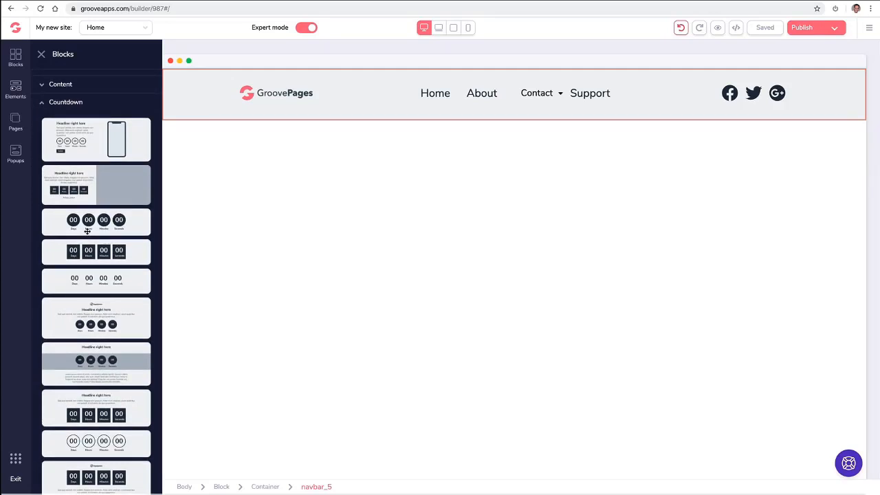
scroll(87, 231, "up", 4)
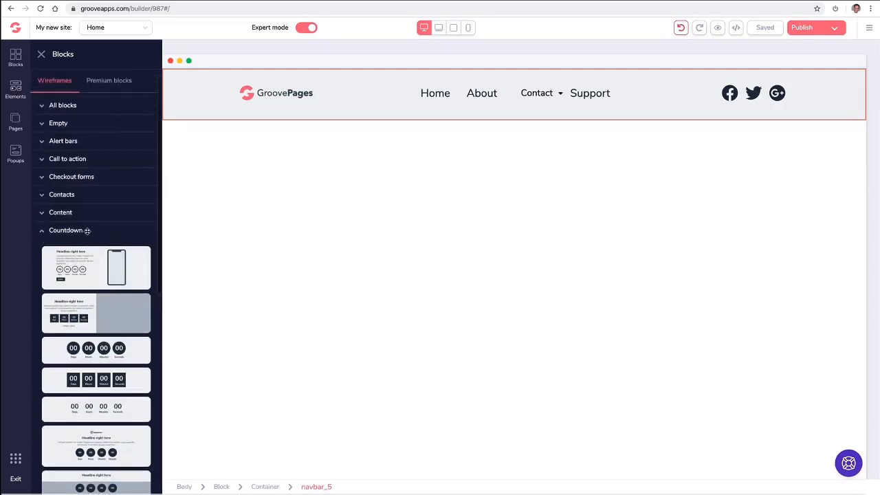
left_click(45, 231)
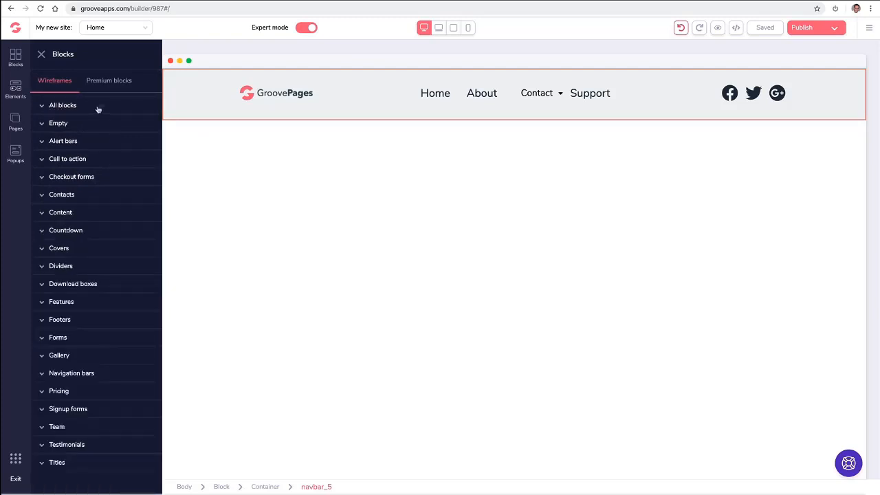
Add the premium purple alert bar with the countdown timer above the navigation bar
left_click(108, 84)
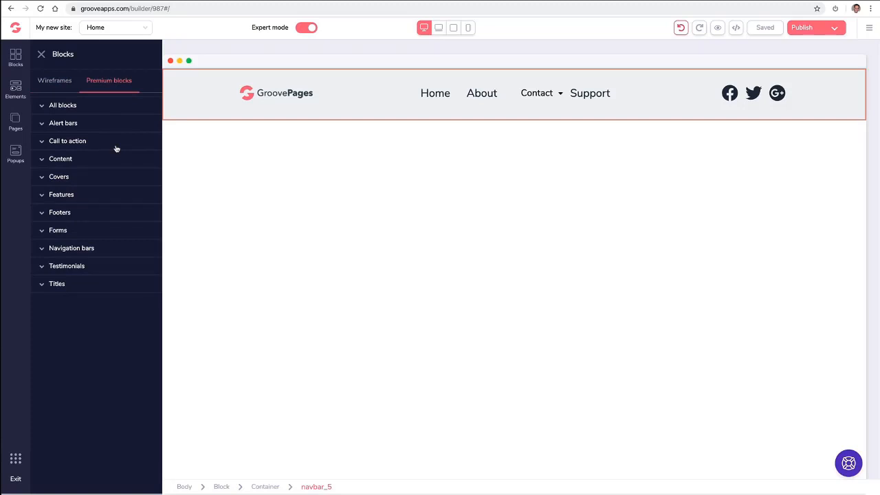
left_click(83, 124)
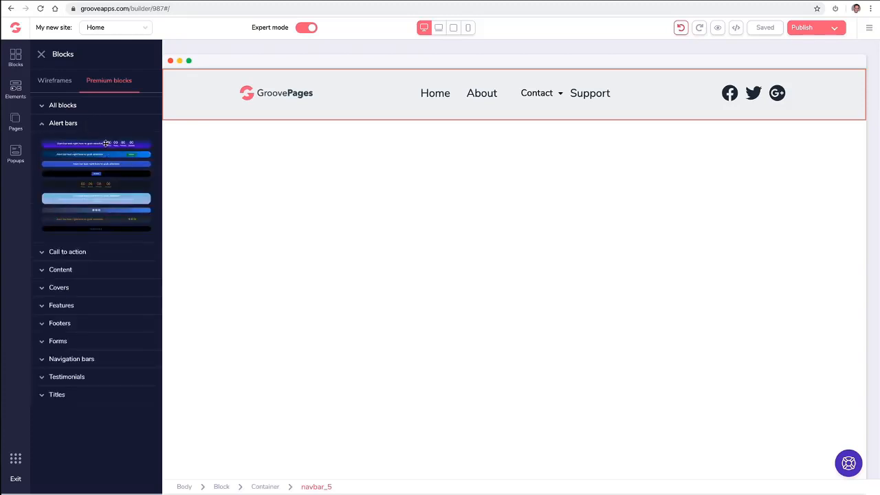
left_click_drag(107, 142, 387, 74)
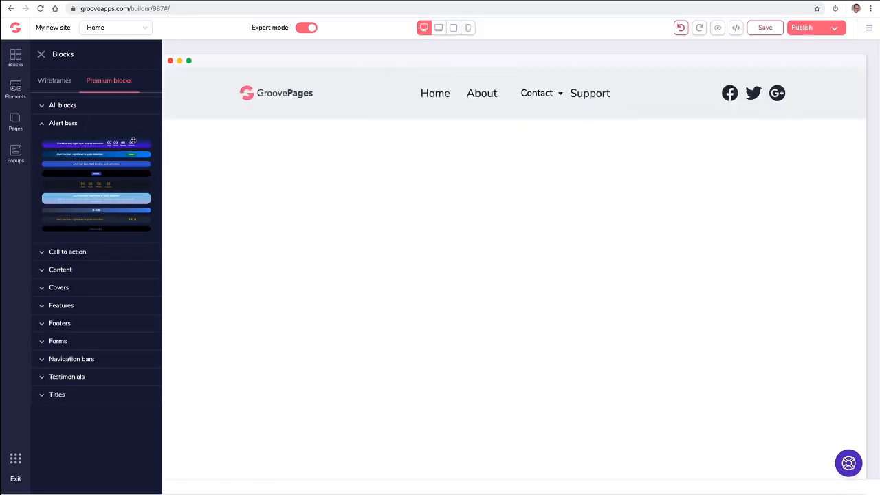
left_click_drag(133, 141, 419, 81)
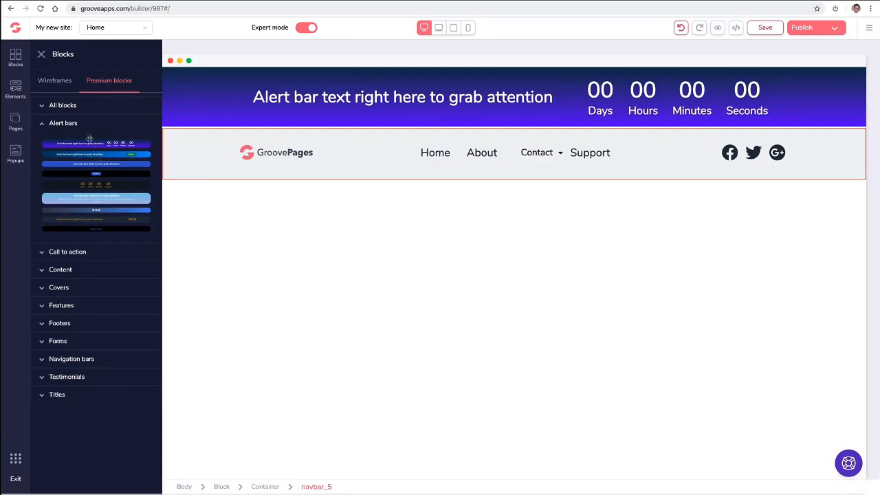
left_click(61, 123)
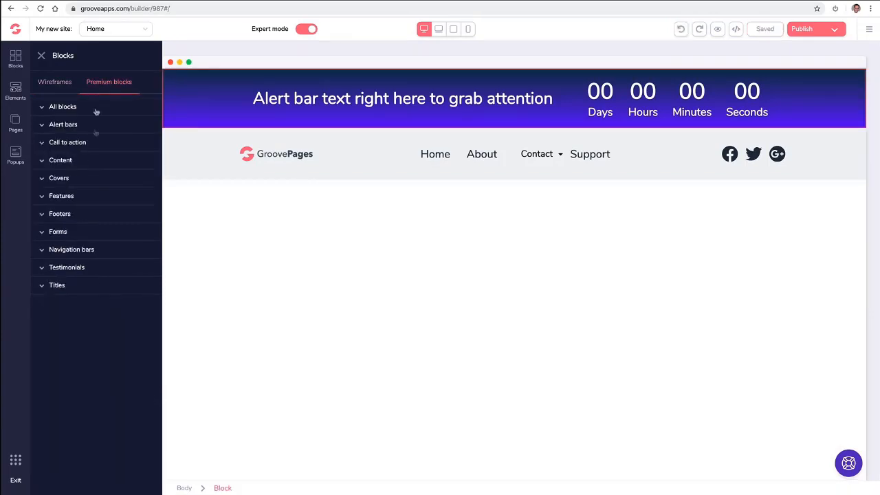
Add the premium cover block with the code-screen background and white headline card directly below the navigation bar
left_click(73, 179)
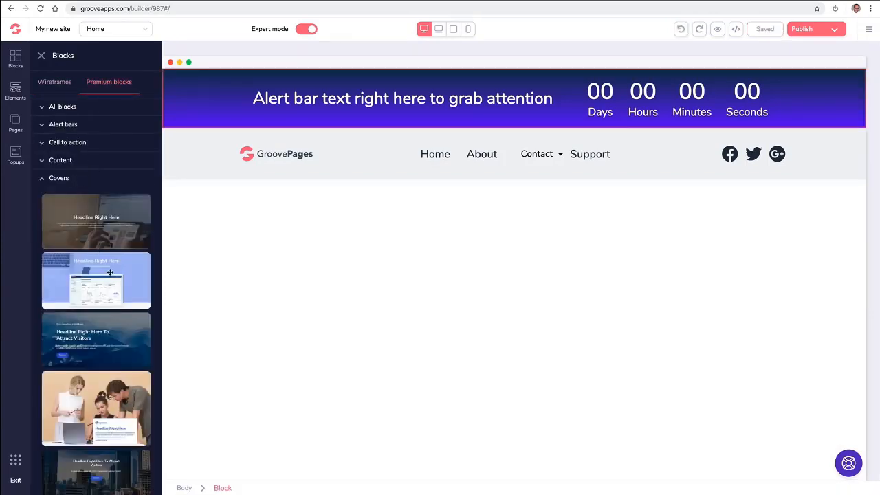
scroll(111, 273, "down", 5)
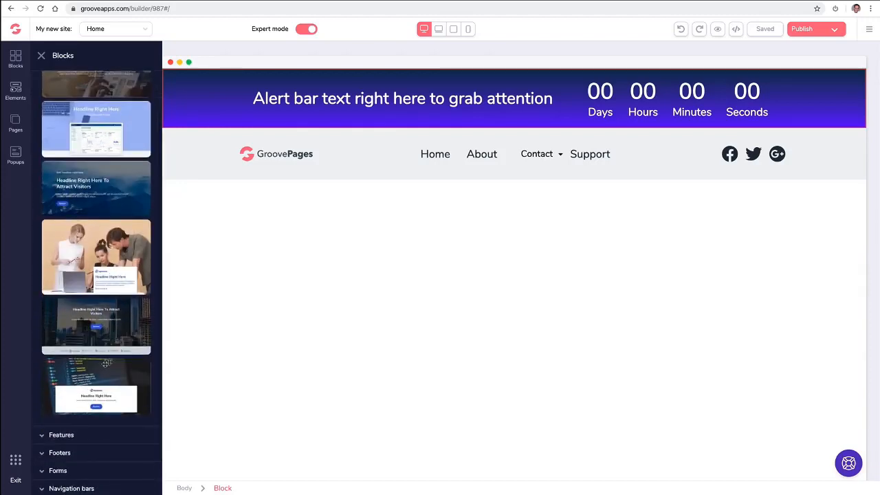
left_click_drag(105, 363, 355, 218)
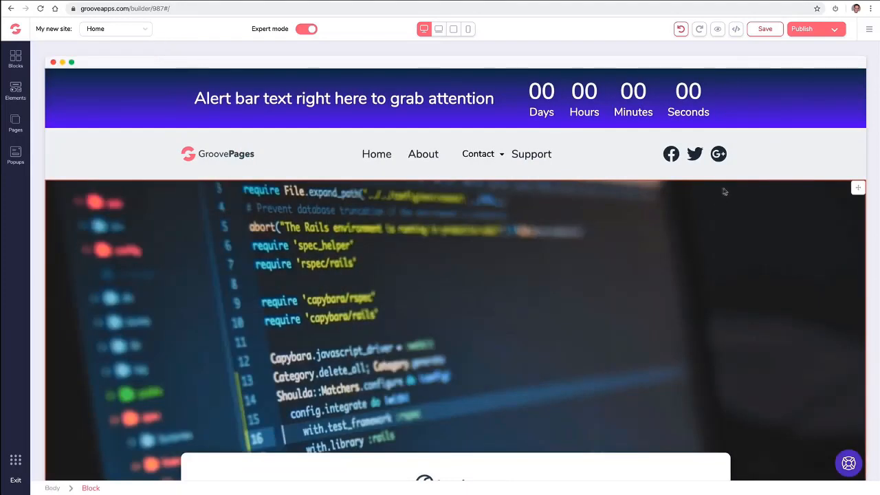
Move the alert bar block below the navigation bar and back above it
left_click_drag(856, 78, 832, 132)
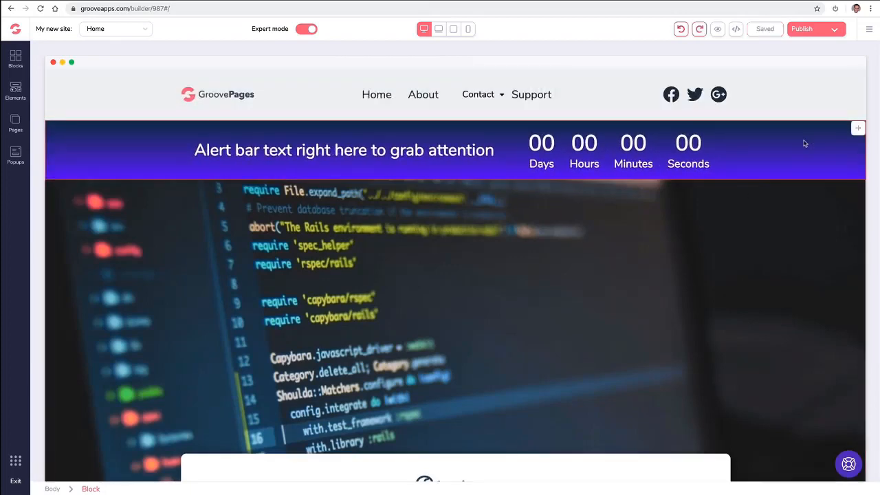
left_click_drag(857, 131, 845, 79)
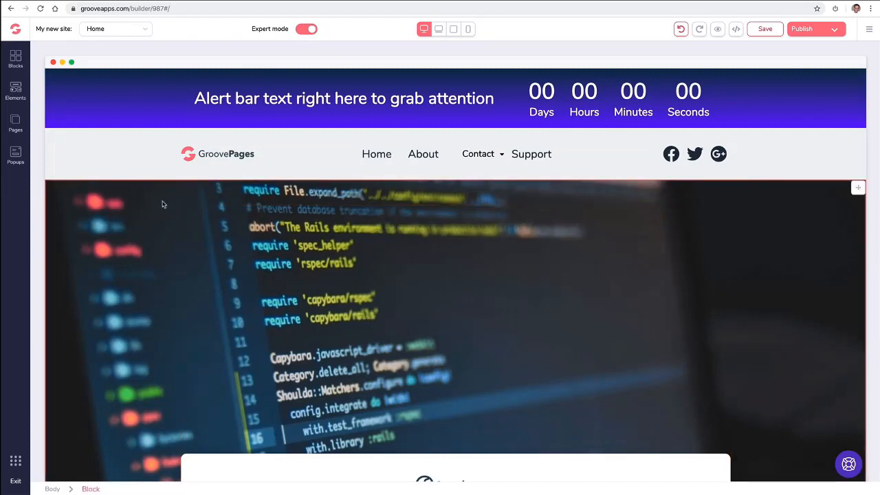
Add the wireframe footer with a headline, a button and three link columns below the cover block
scroll(163, 202, "down", 5)
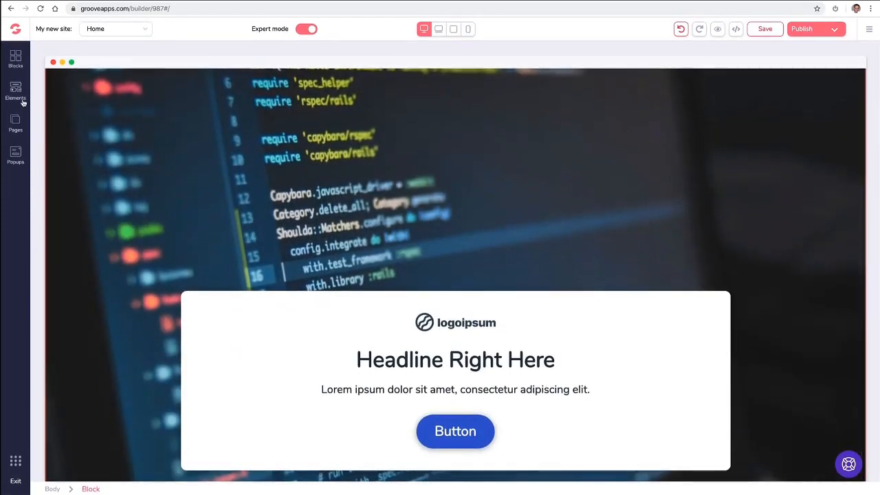
left_click(19, 64)
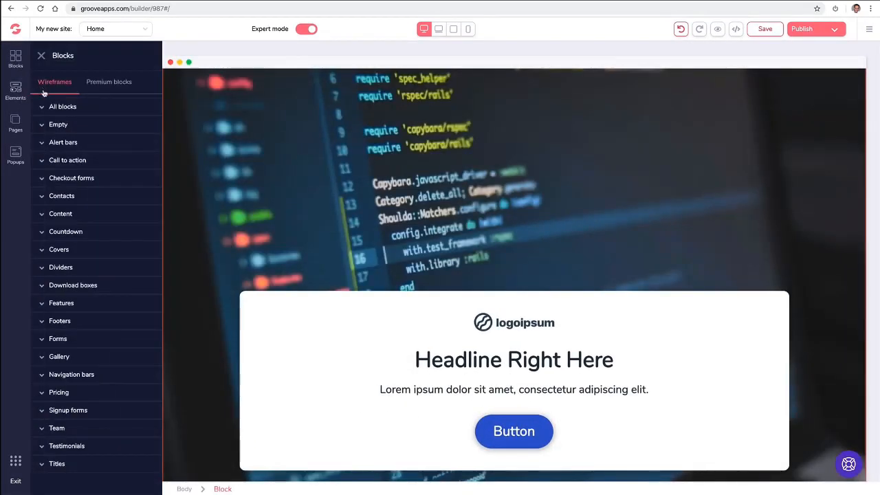
left_click(68, 321)
scroll(94, 307, "down", 2)
scroll(94, 308, "down", 2)
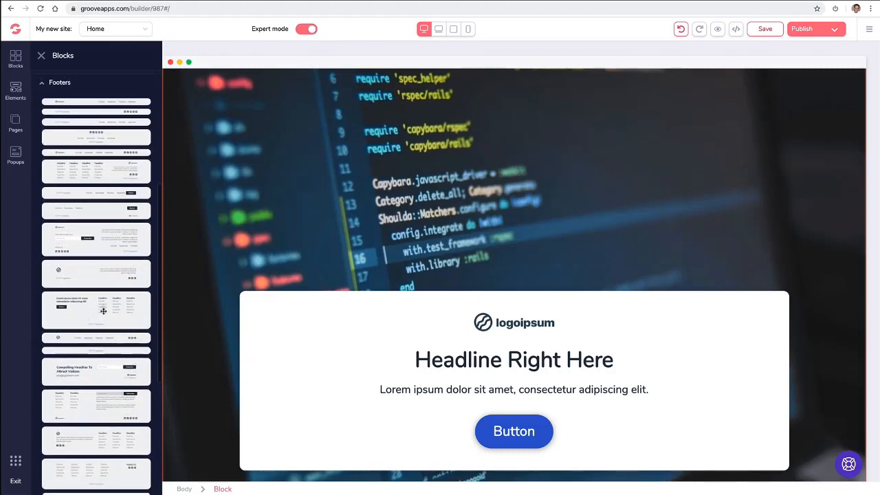
left_click_drag(108, 307, 310, 467)
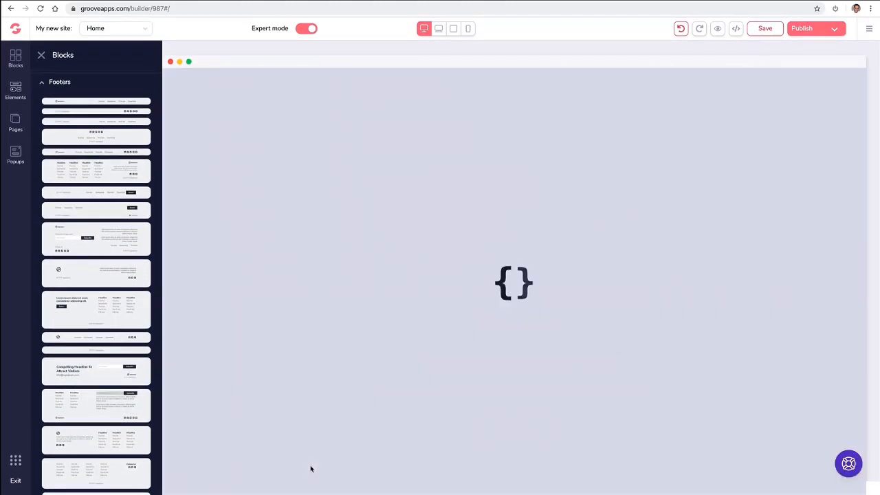
scroll(306, 324, "down", 4)
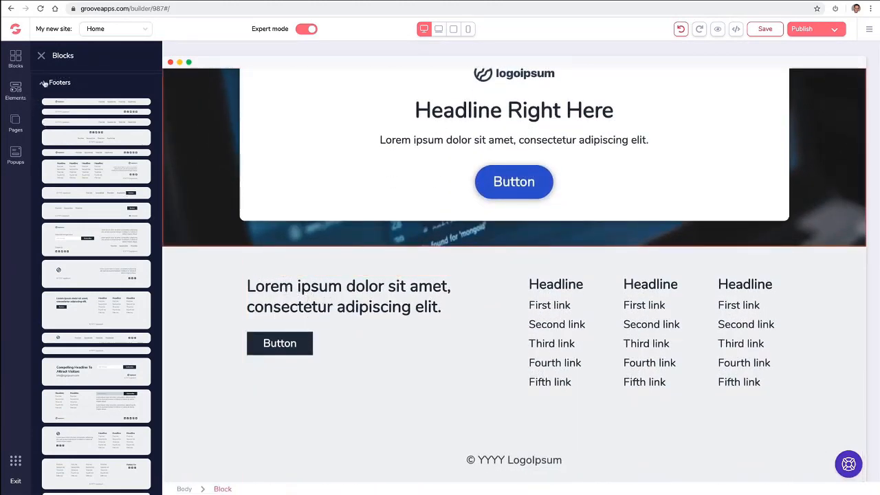
left_click(42, 83)
Add the premium blue gradient footer with social icons and a link row below the cover block, and delete the wireframe footer
left_click(117, 84)
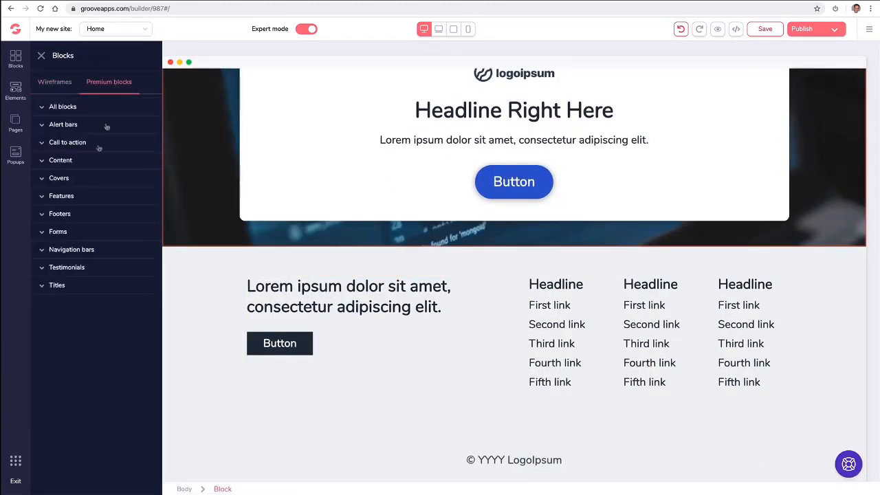
left_click(77, 197)
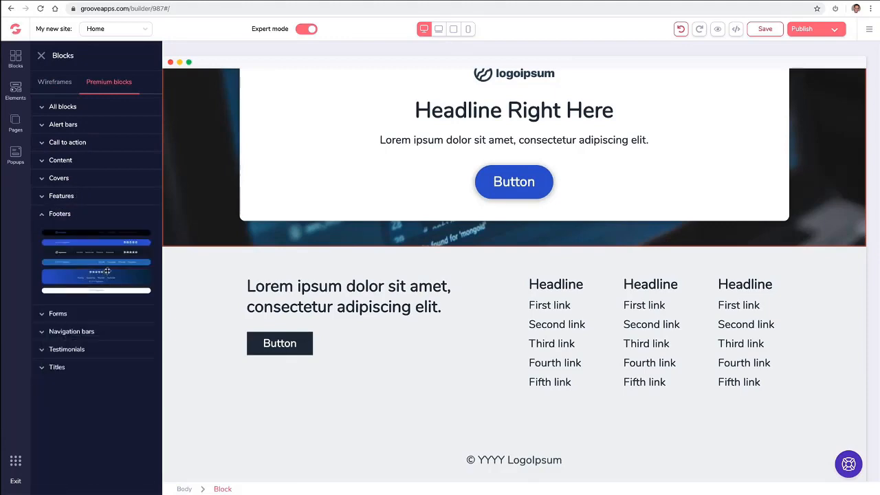
left_click_drag(106, 274, 401, 275)
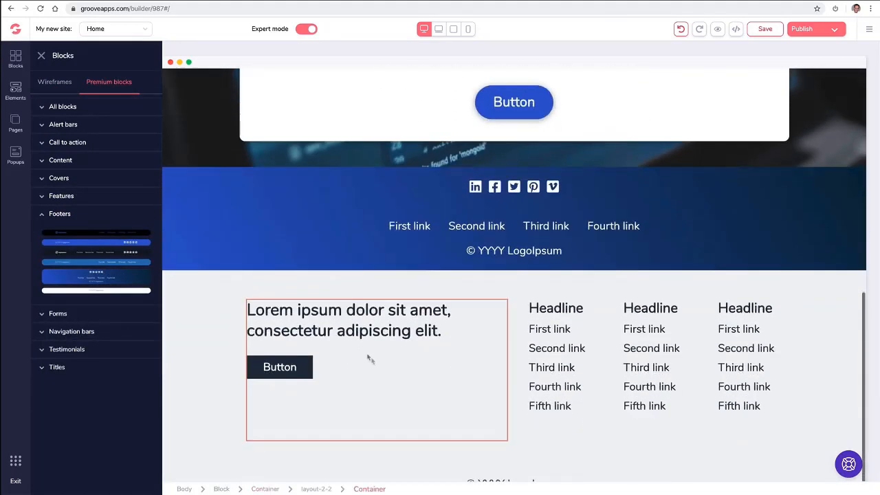
left_click(215, 298)
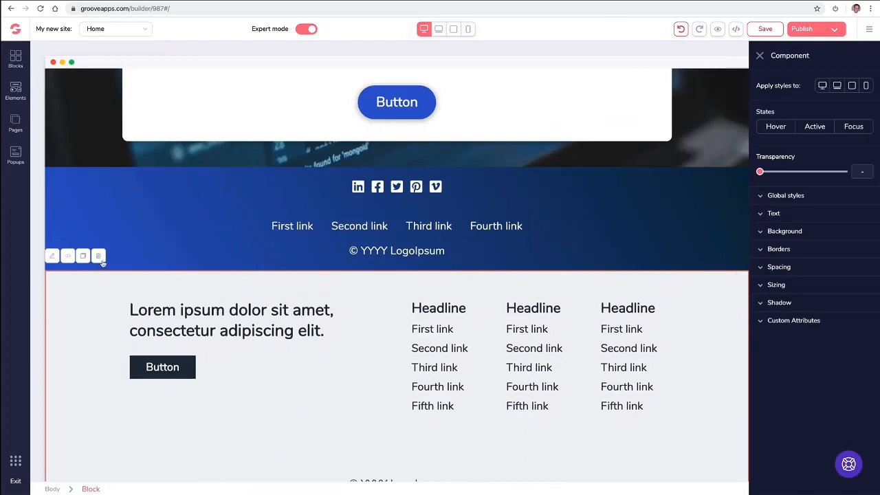
left_click(100, 259)
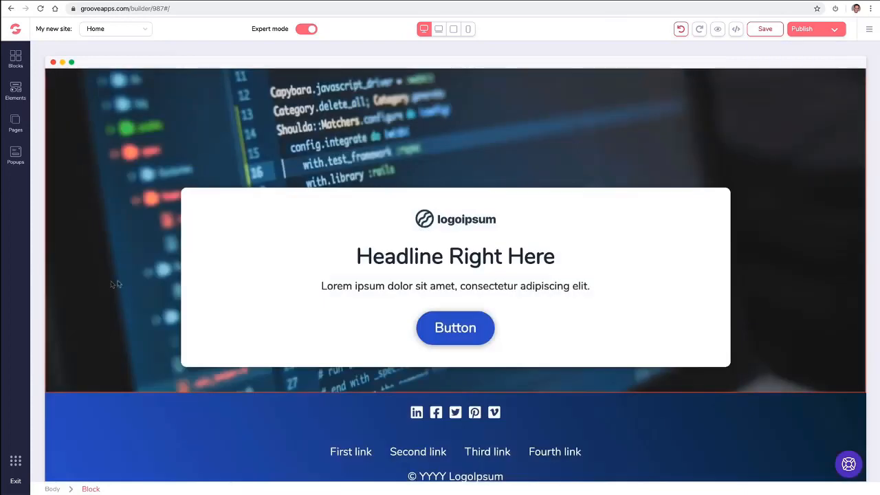
Add two wireframe call-to-action blocks below the cover block: one with its image after the text, and above it one with its image before the text
left_click(15, 62)
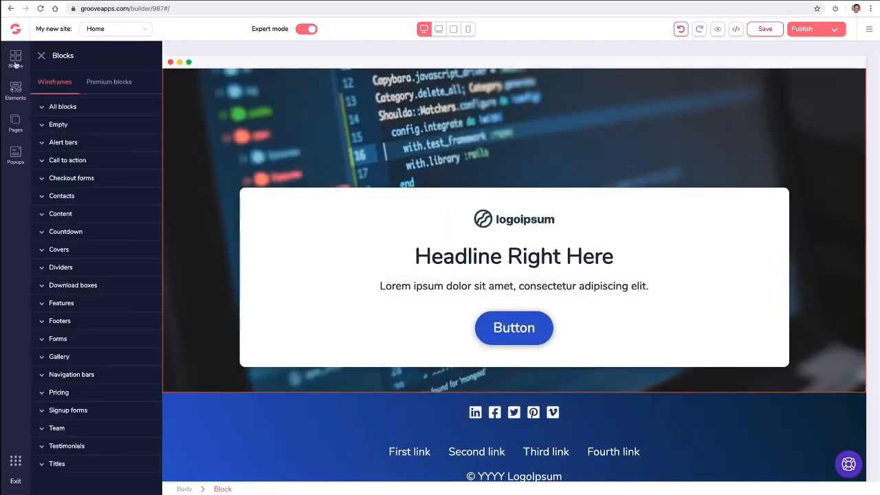
left_click(98, 163)
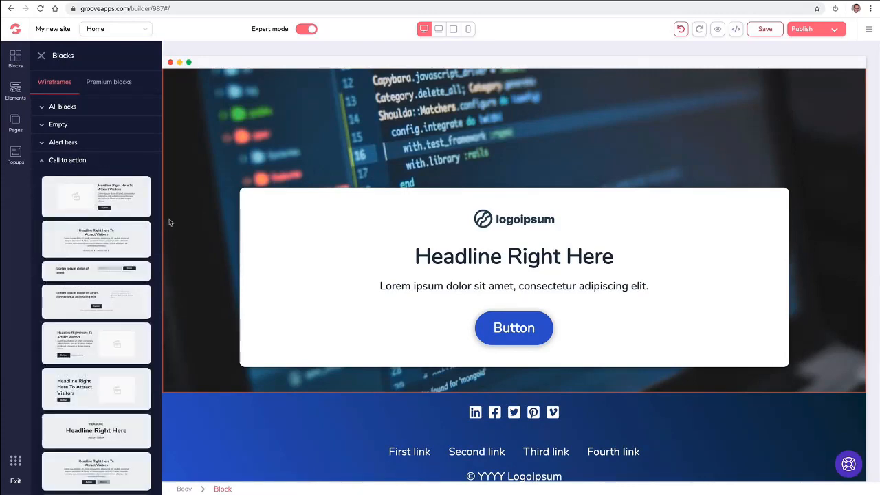
scroll(271, 242, "up", 3)
scroll(270, 241, "down", 3)
left_click_drag(115, 334, 382, 400)
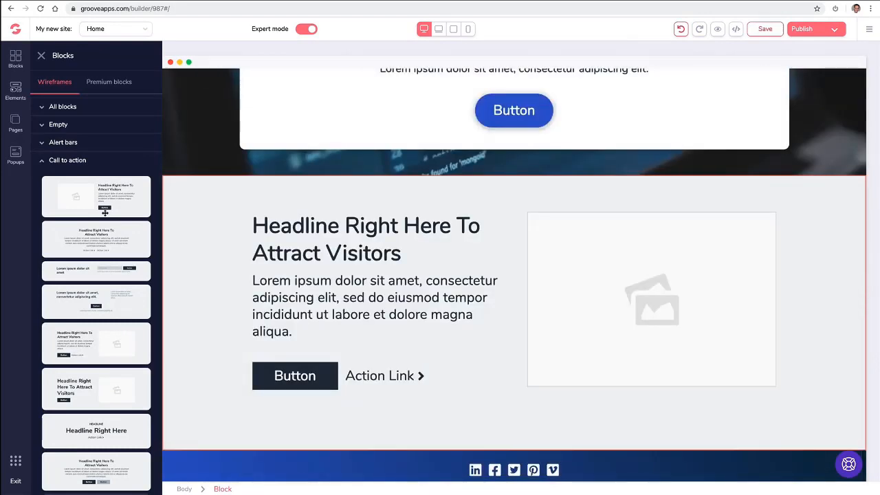
left_click_drag(101, 205, 287, 300)
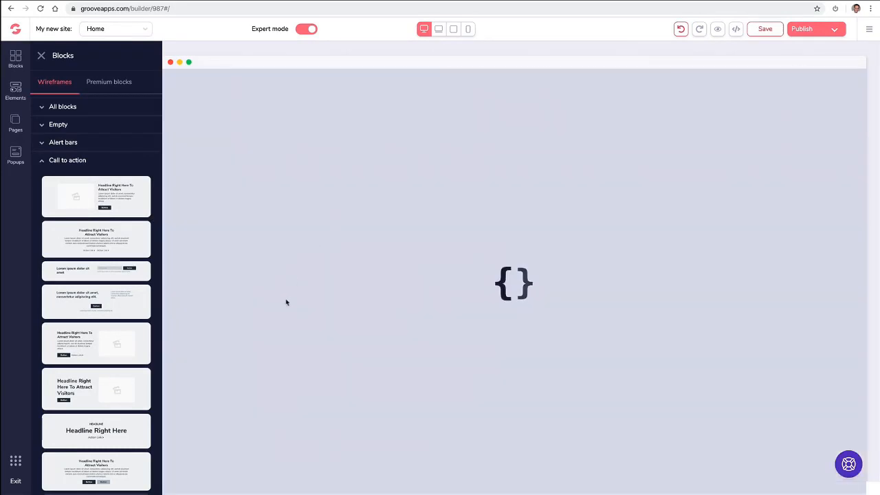
Add the premium light features block with six blue-titled features directly below the cover block
left_click(109, 82)
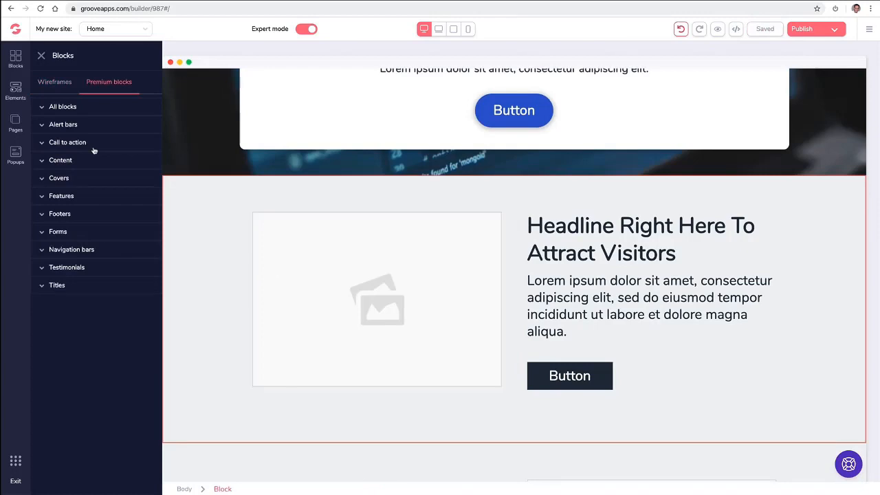
left_click(89, 196)
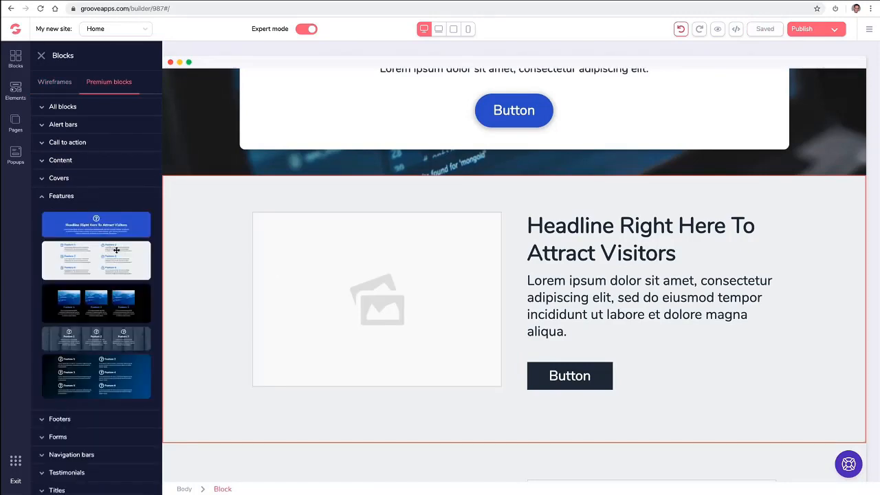
left_click_drag(115, 250, 536, 206)
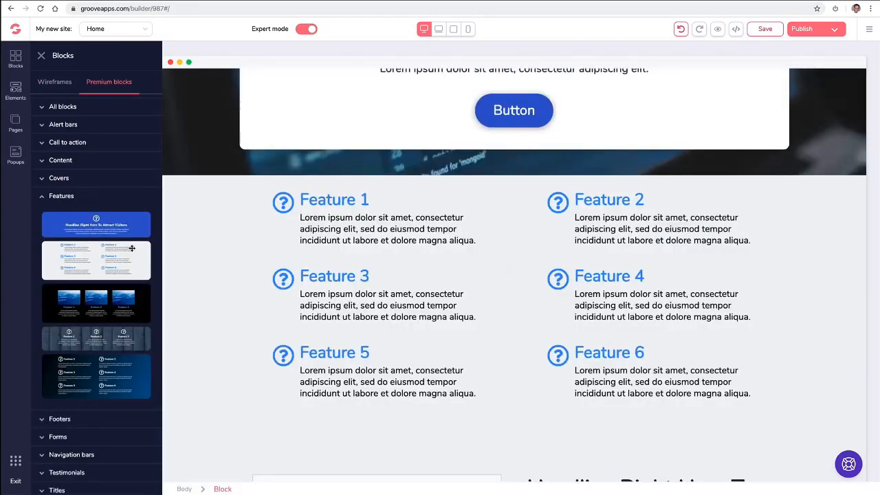
Add the premium light testimonials block with three quotes and round portraits between the cover and features blocks
left_click(45, 199)
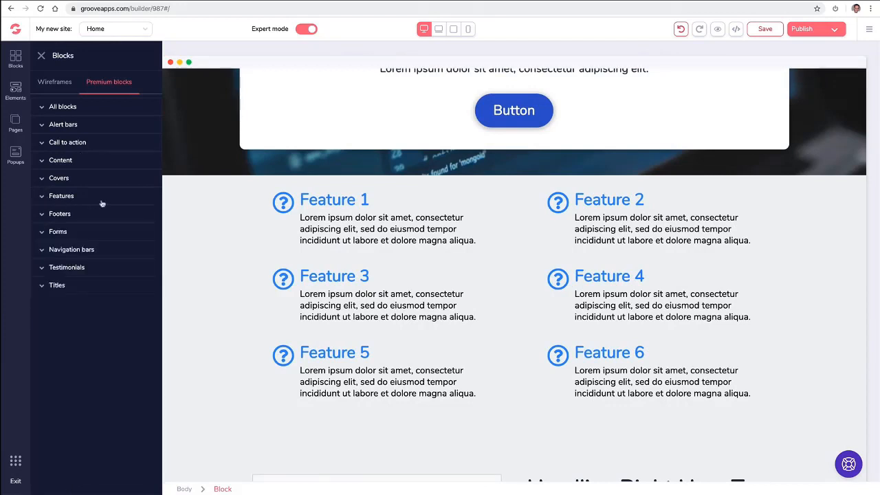
left_click(64, 271)
scroll(118, 268, "down", 1)
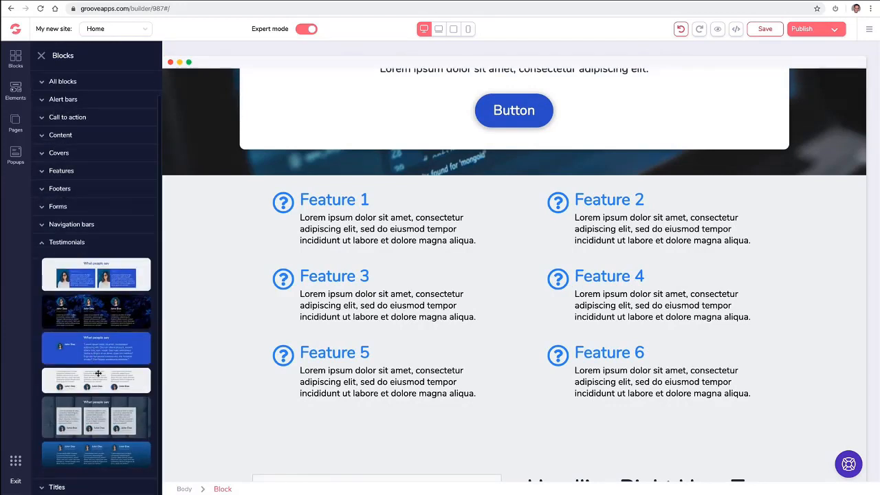
left_click_drag(97, 374, 501, 192)
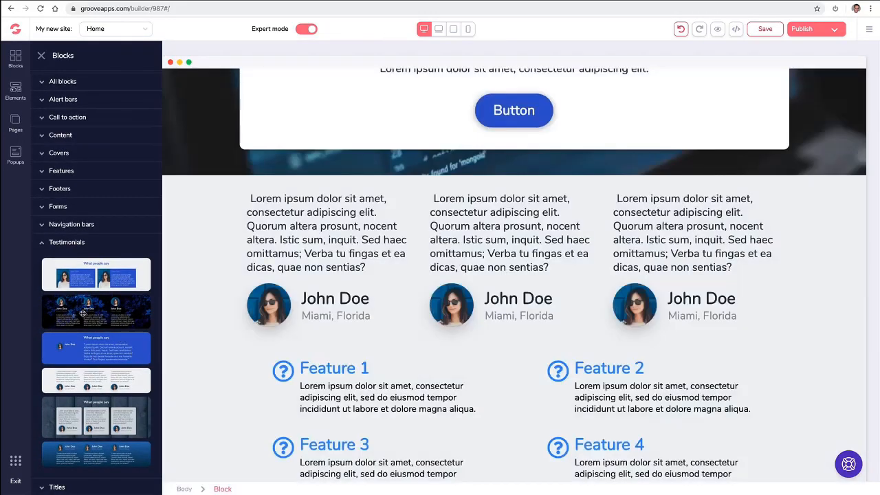
Add the premium solid blue "What people say" testimonial block below the three-column testimonials
scroll(275, 322, "up", 2)
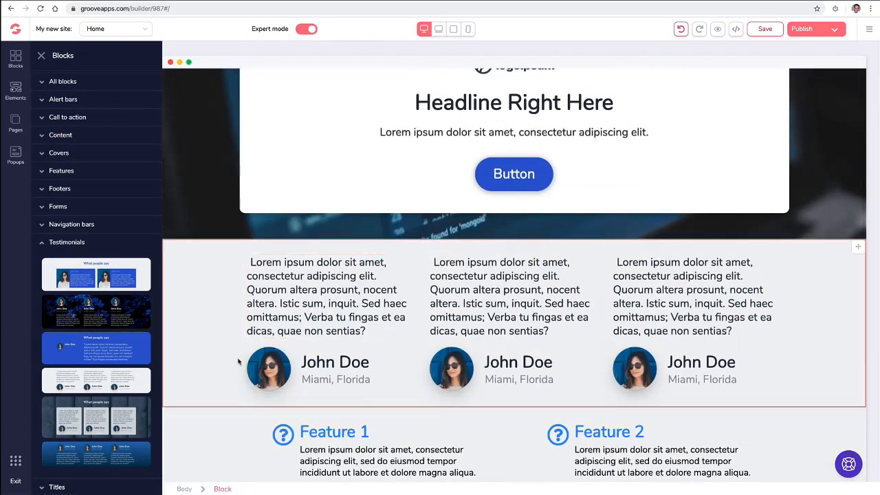
scroll(245, 364, "down", 3)
left_click_drag(113, 352, 374, 355)
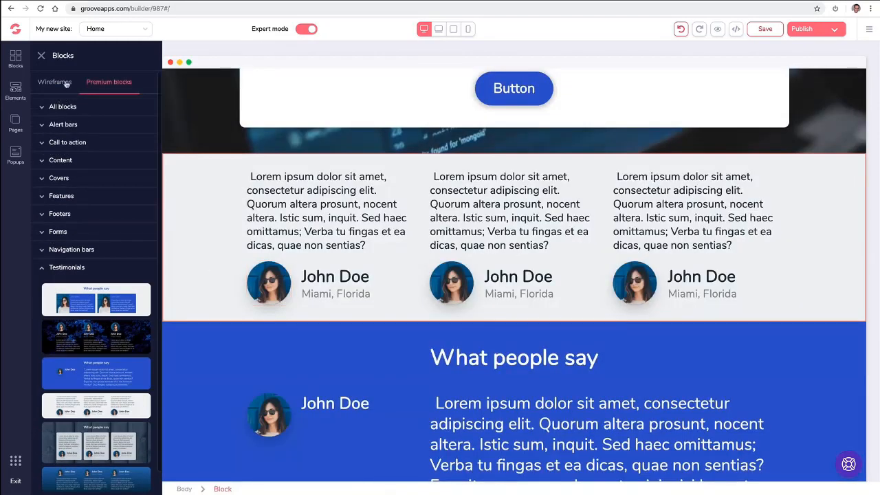
Add the wireframe contact block with a wide map, contact details and a message form directly below the cover block
left_click(54, 82)
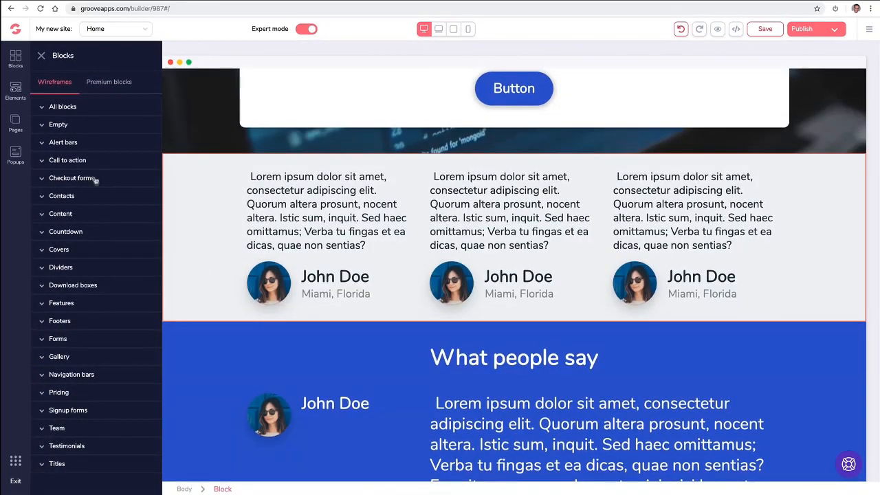
left_click(83, 197)
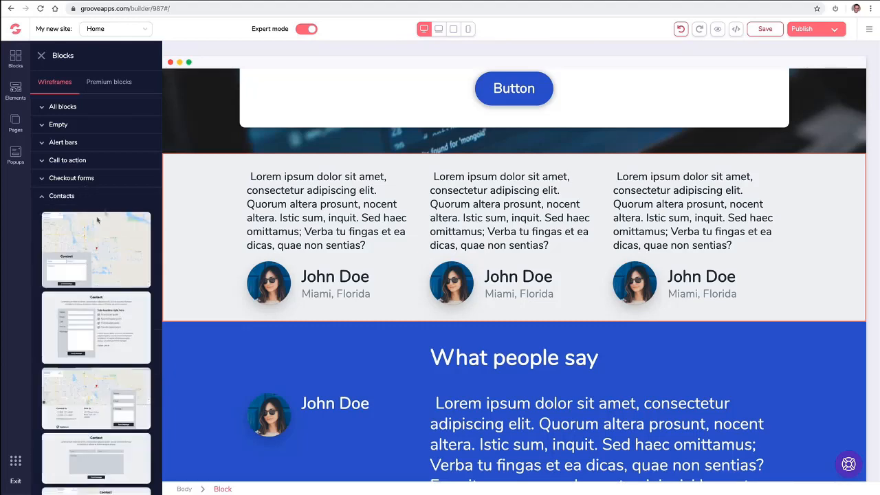
scroll(98, 331, "down", 2)
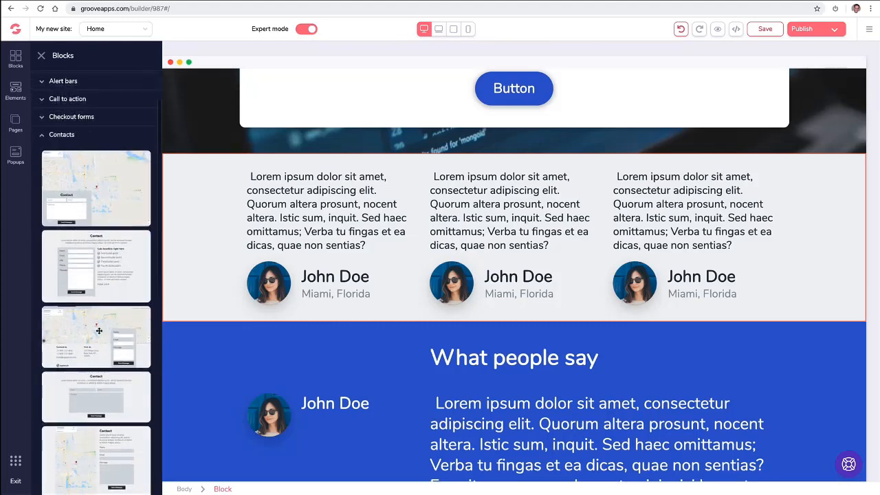
left_click_drag(95, 329, 405, 208)
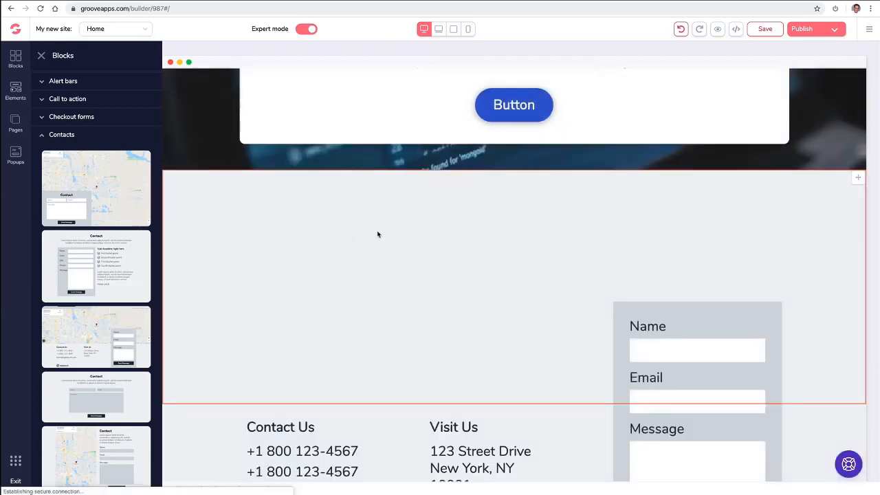
scroll(562, 257, "down", 2)
scroll(586, 325, "down", 4)
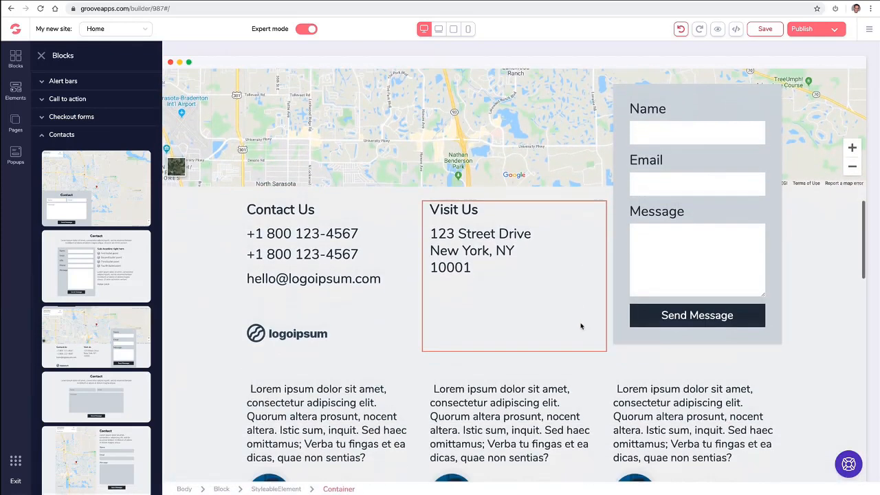
scroll(598, 309, "up", 3)
Add the wireframe three-tier pricing block with Starter, Pro and Unlimited plans between the two call-to-action blocks
scroll(597, 311, "down", 10)
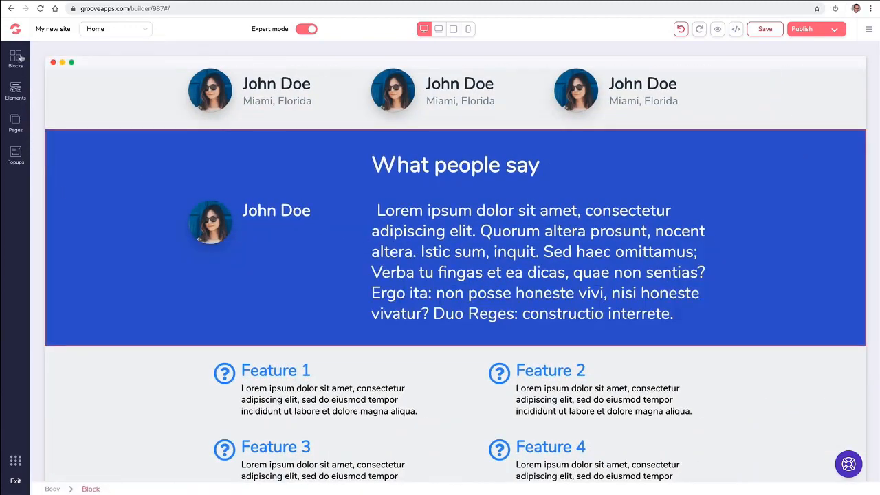
left_click(16, 57)
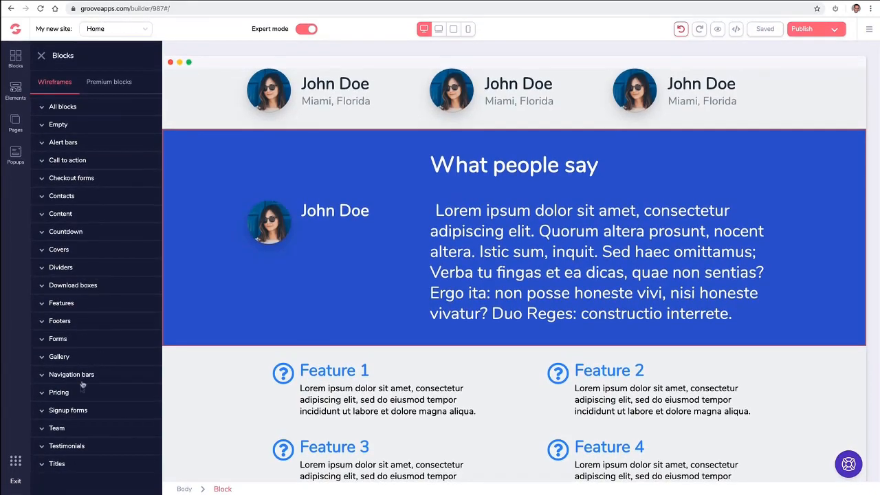
scroll(235, 348, "down", 10)
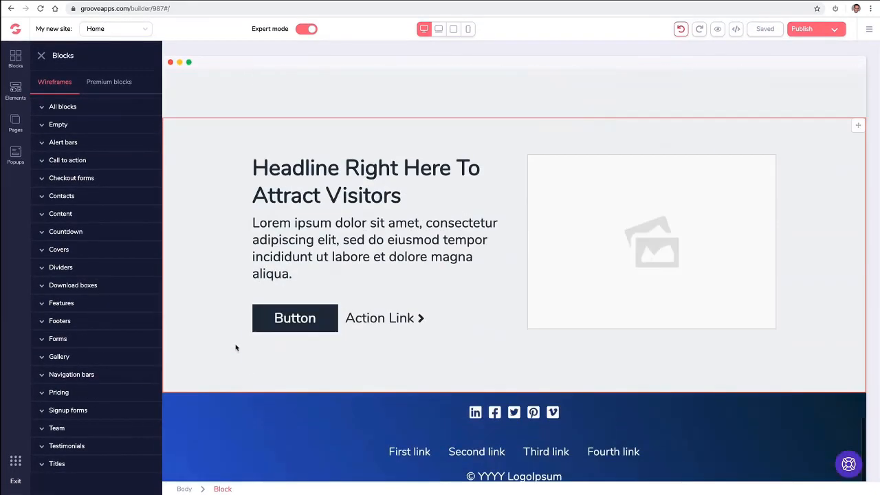
left_click(82, 393)
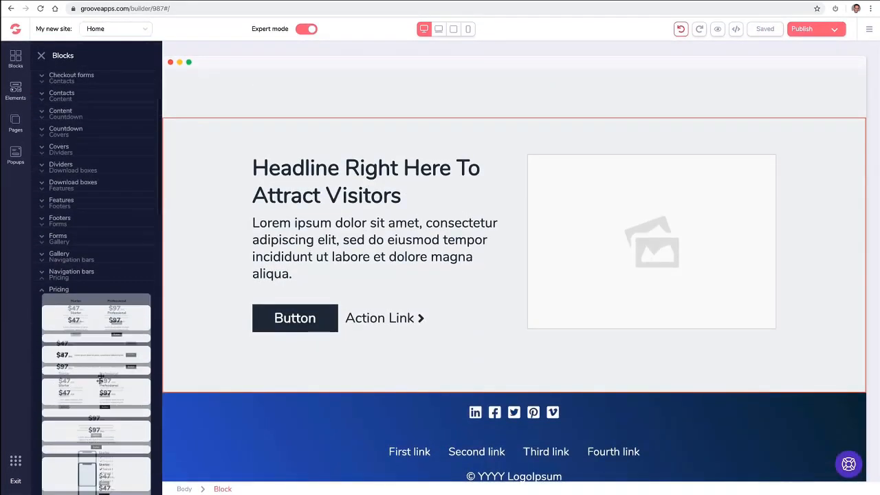
scroll(101, 379, "down", 5)
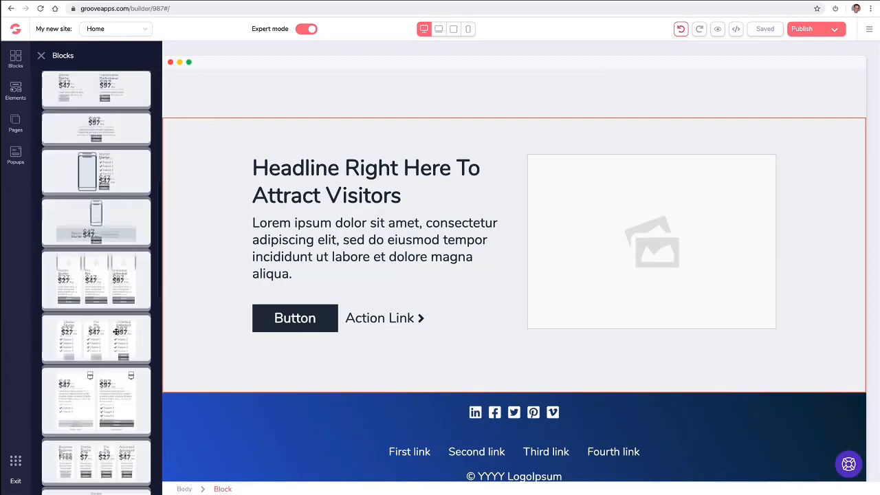
left_click_drag(104, 285, 465, 160)
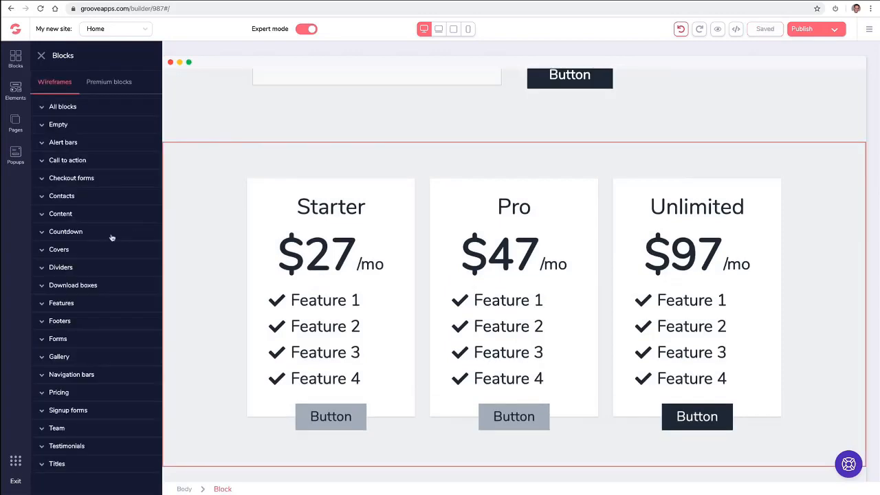
Add the wireframe countdown block with four dark circular counters below the six-feature block
left_click(94, 234)
scroll(100, 240, "down", 3)
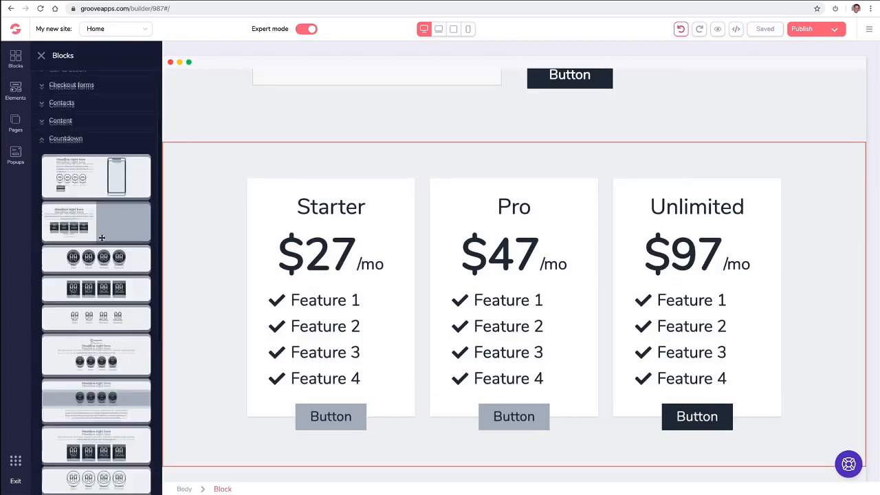
left_click_drag(100, 240, 447, 183)
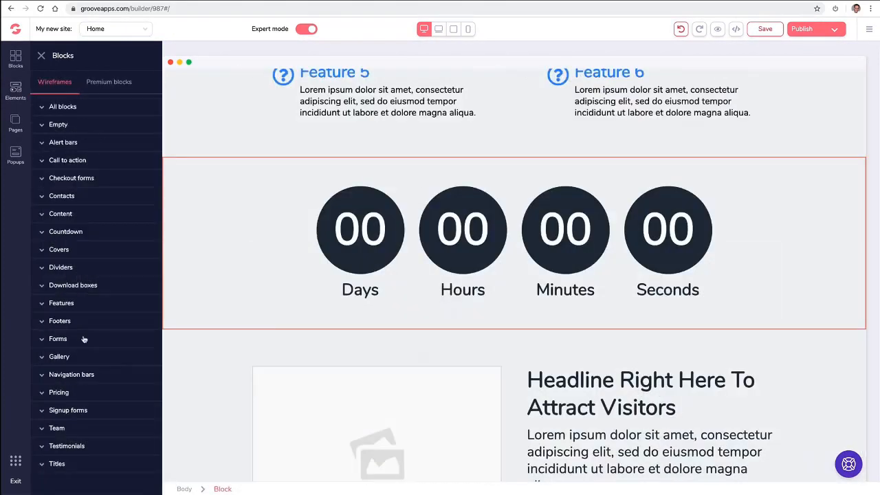
Add the wireframe form block with a headline beside an inline field and button directly below the countdown block
left_click(82, 337)
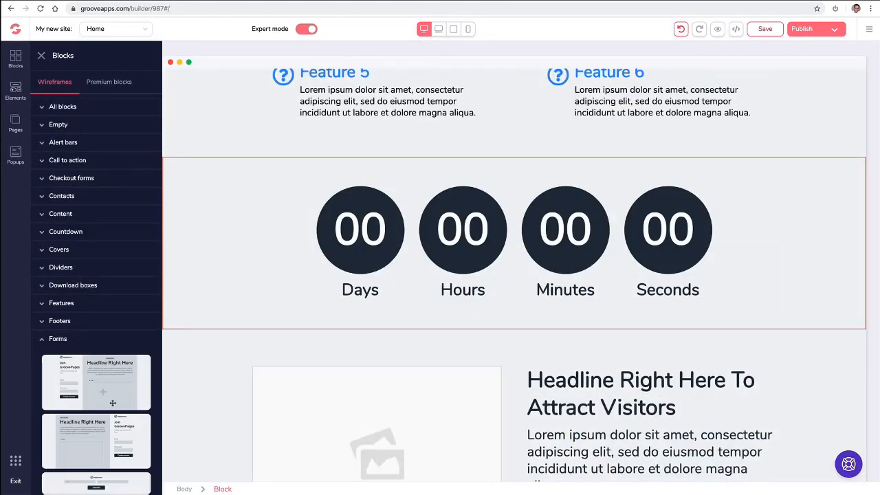
scroll(117, 385, "down", 5)
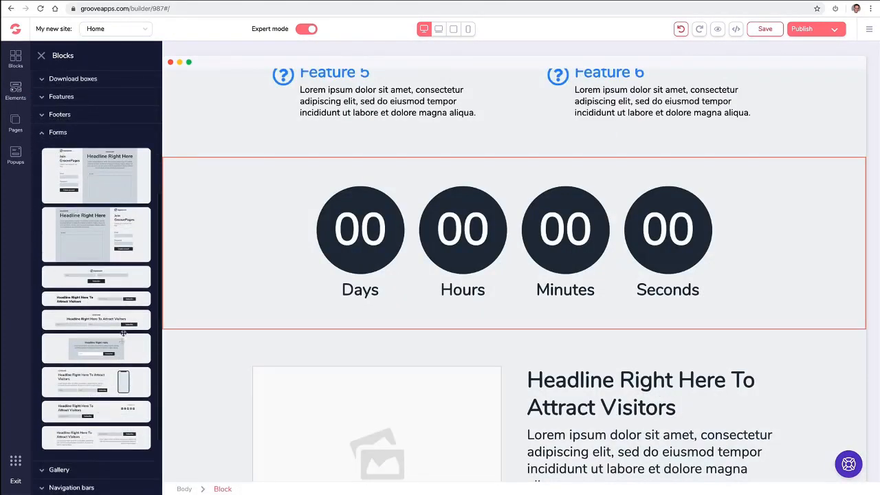
left_click_drag(123, 300, 538, 343)
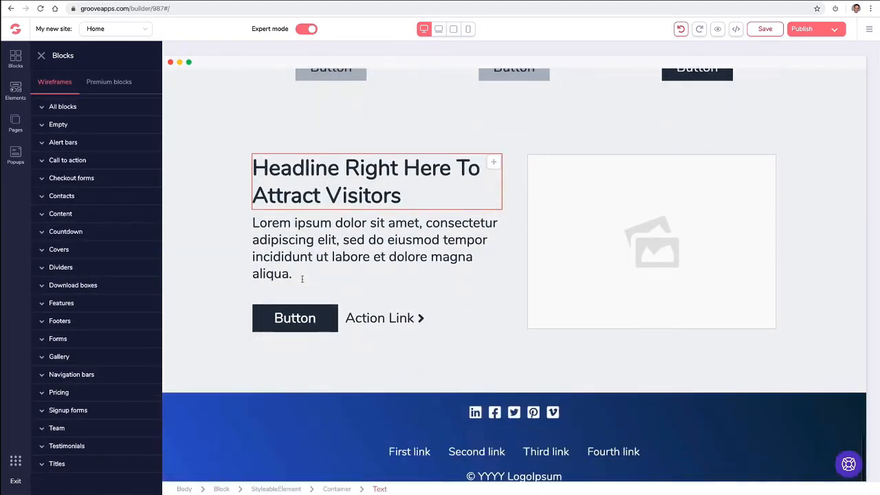
Add the wireframe "Our Team" block with three member cards and round avatars near the bottom of the page
left_click(53, 428)
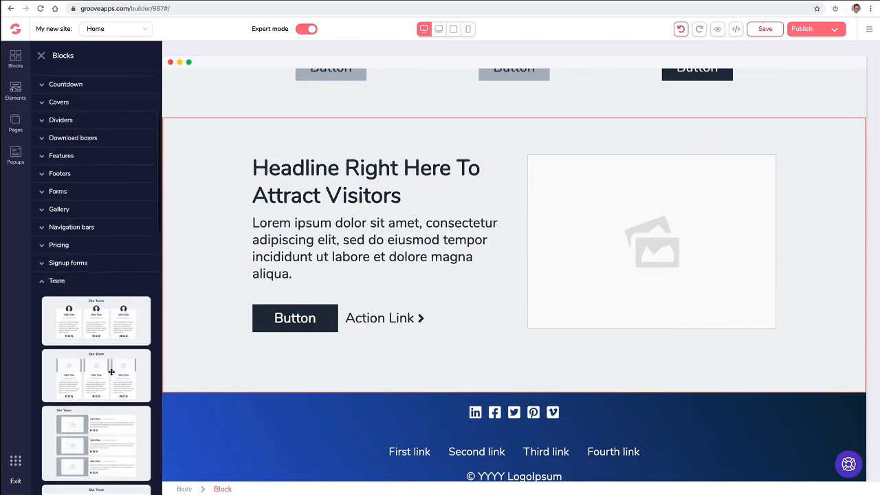
left_click_drag(111, 325, 479, 448)
scroll(756, 233, "up", 15)
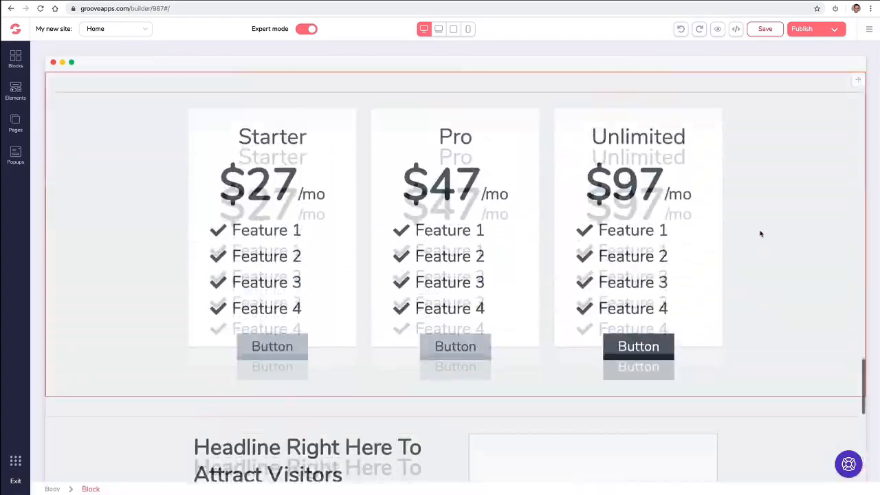
Set the background colour of the three-column testimonial block above "What people say" to white
scroll(727, 225, "up", 15)
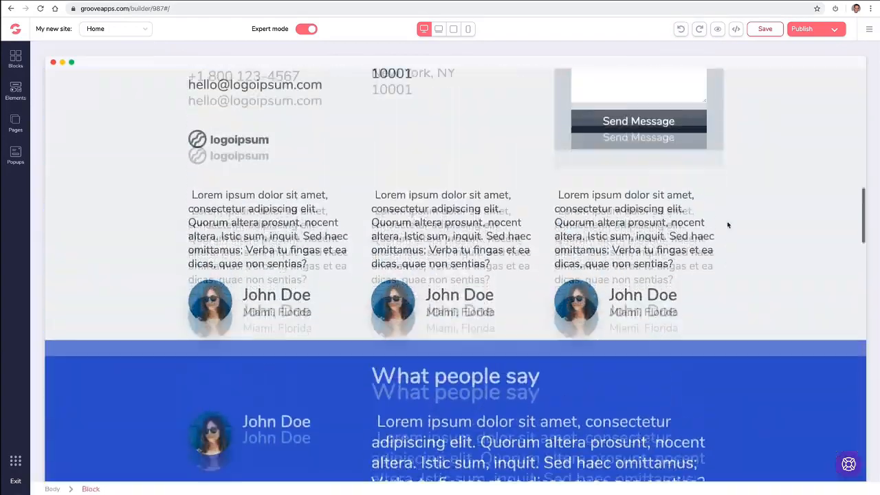
scroll(728, 225, "up", 5)
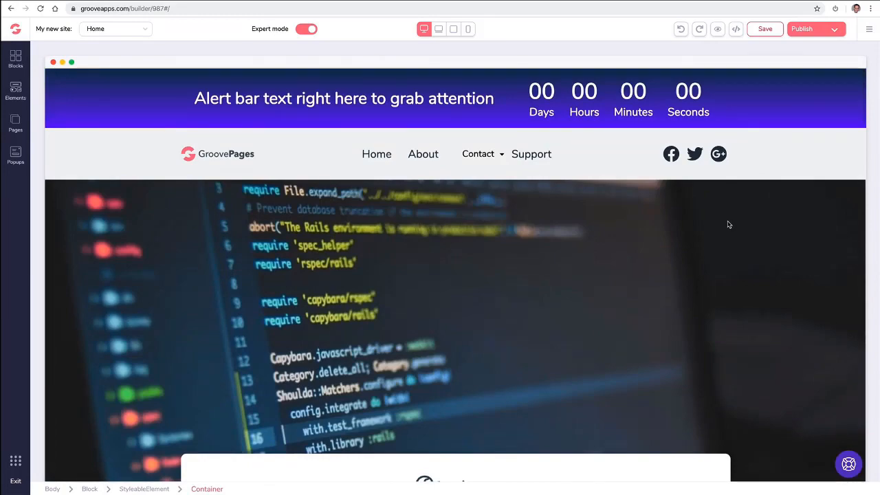
scroll(728, 225, "down", 15)
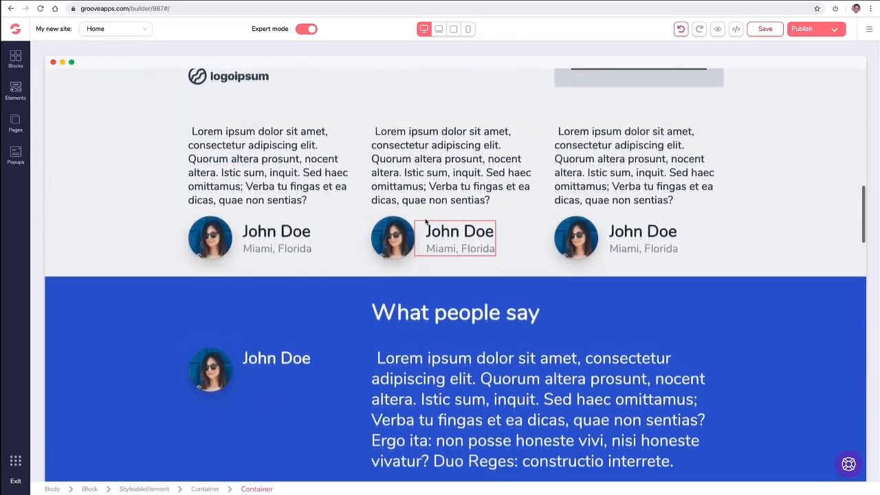
scroll(425, 221, "up", 1)
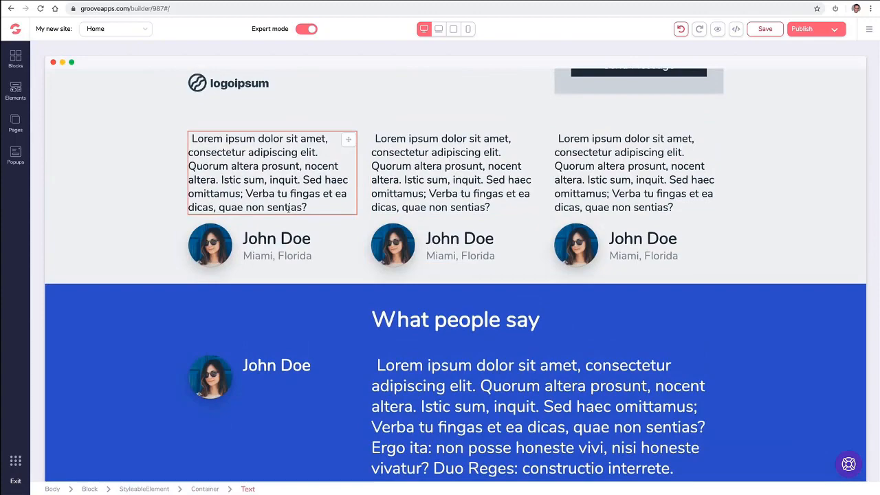
scroll(171, 234, "down", 2)
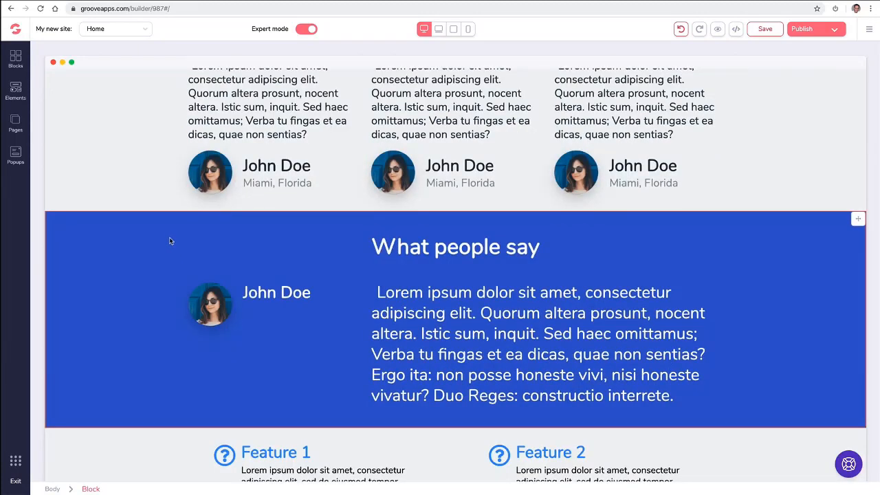
scroll(171, 240, "up", 3)
left_click(142, 180)
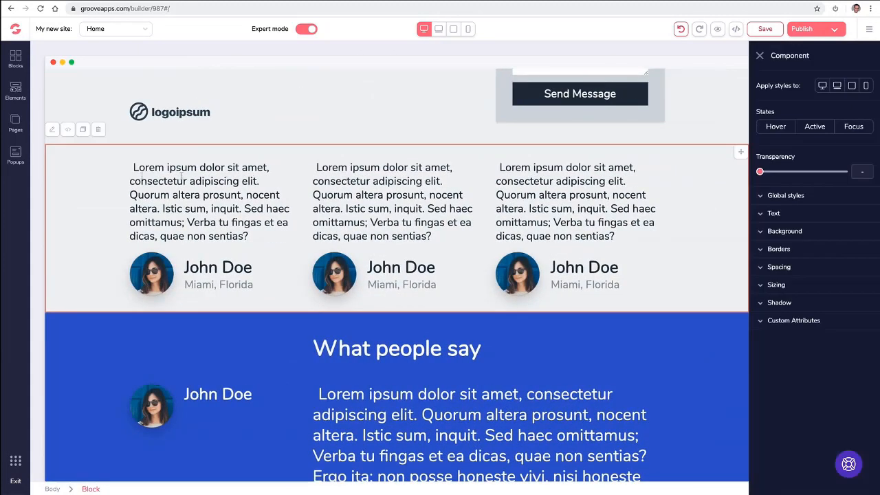
left_click(762, 233)
left_click(866, 249)
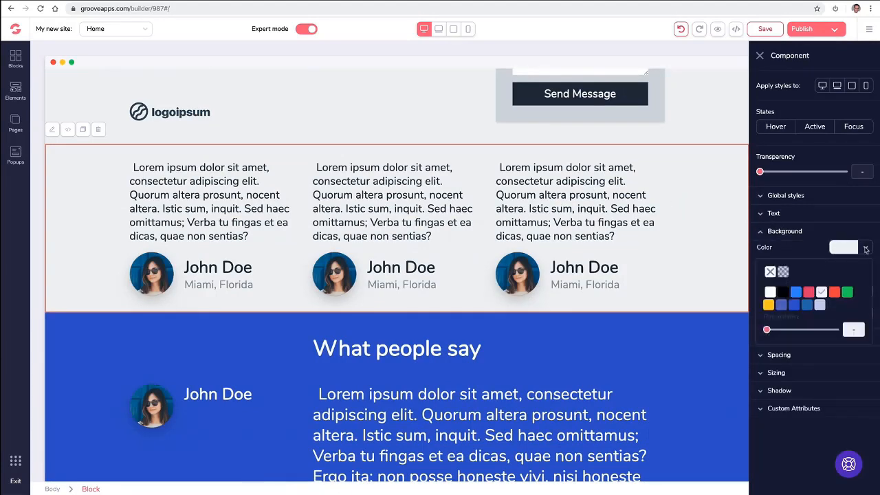
left_click(808, 306)
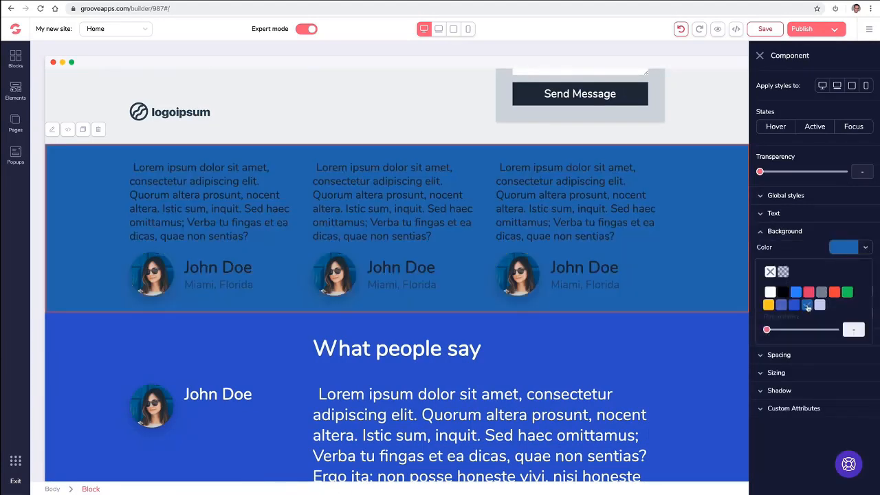
left_click(793, 306)
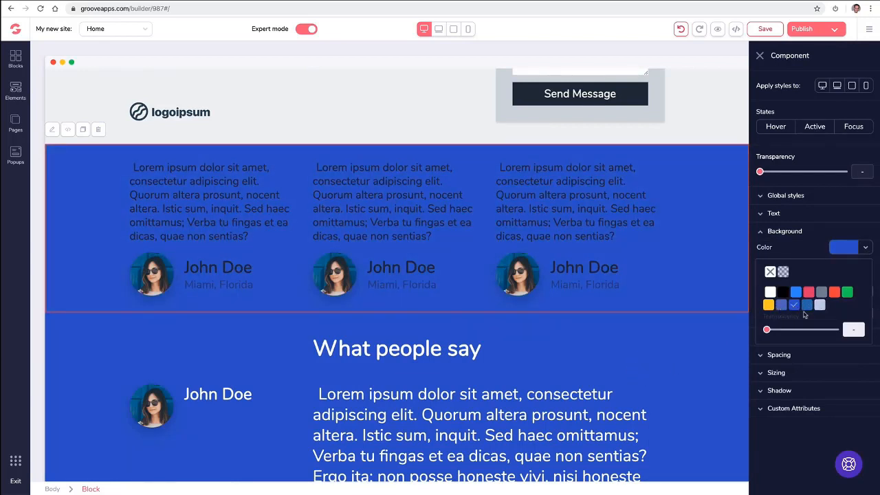
left_click(769, 293)
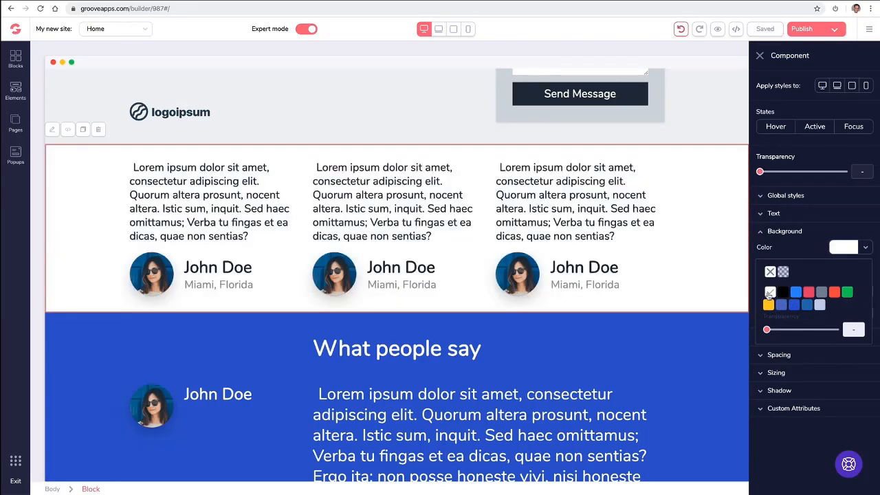
Change the background colour of the "What people say" testimonial block to dark red and close its settings
left_click(406, 338)
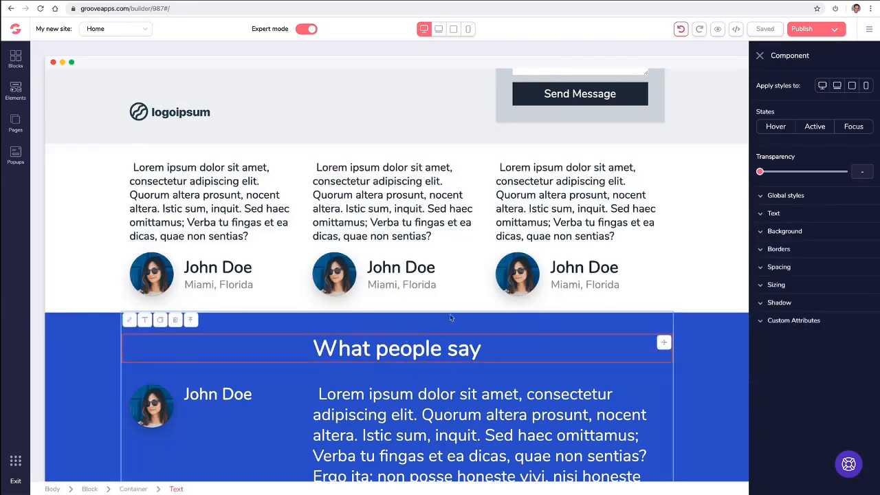
left_click(96, 337)
scroll(105, 331, "down", 1)
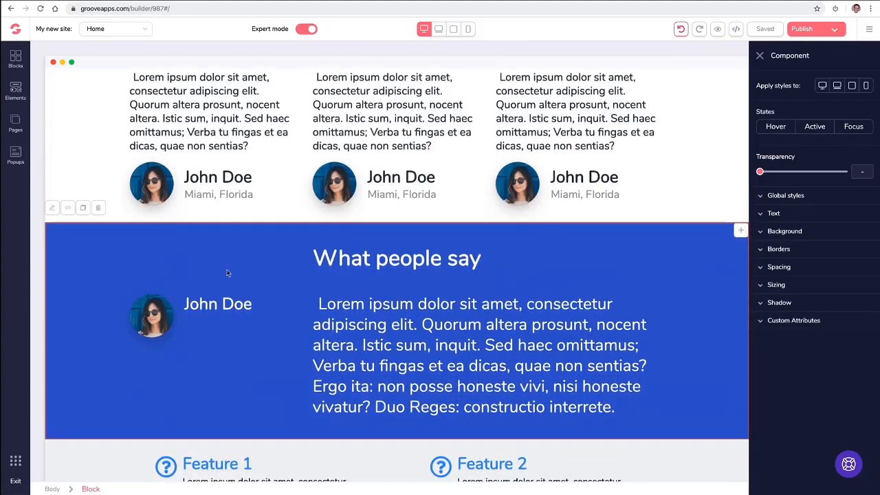
left_click(784, 232)
left_click(865, 249)
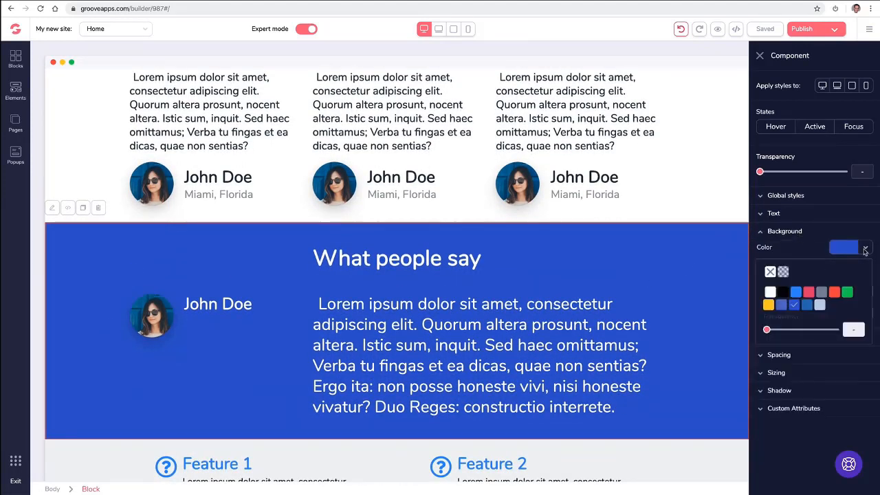
mouse_move(838, 296)
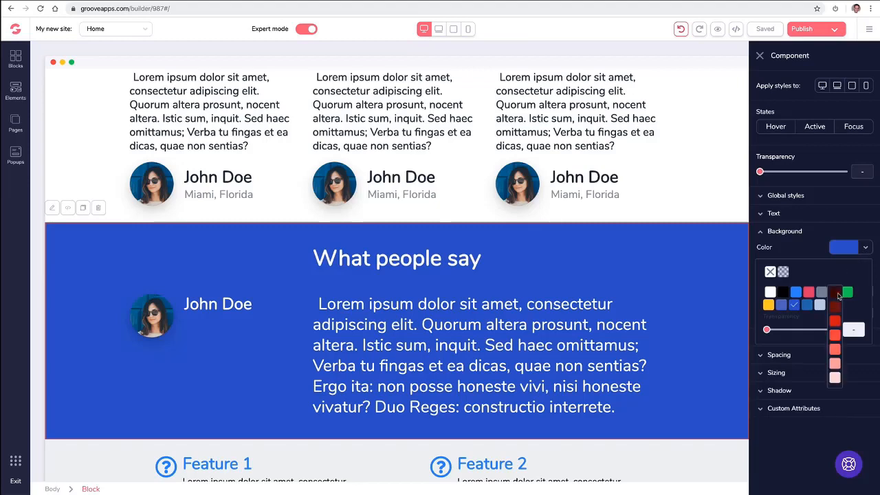
left_click(835, 312)
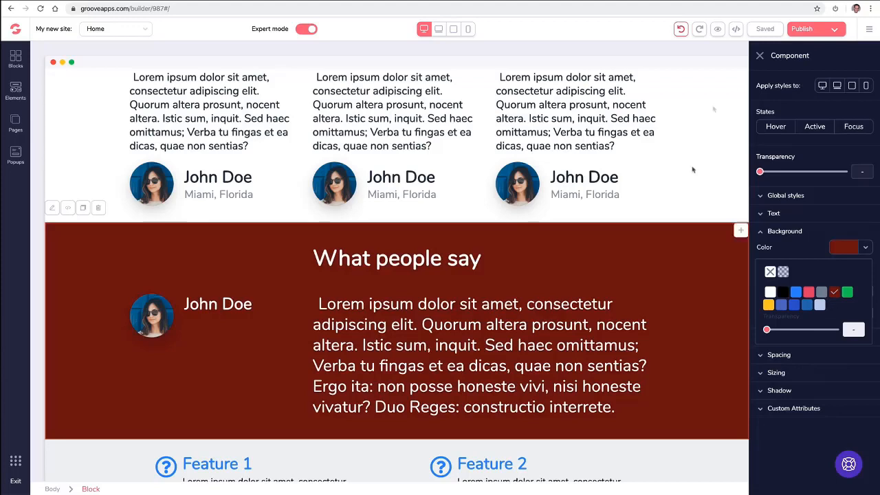
left_click(760, 56)
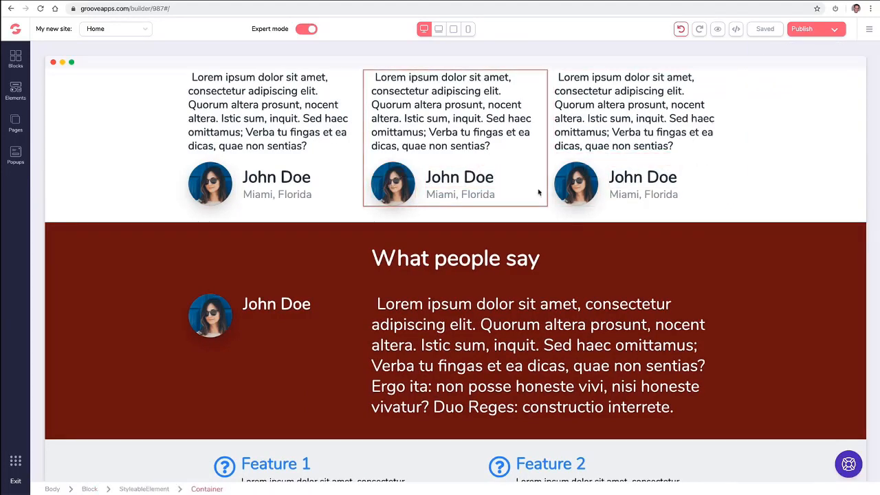
Select the middle testimonial's location text and step up through its parent containers to the element wrapping all three columns
scroll(565, 189, "up", 2)
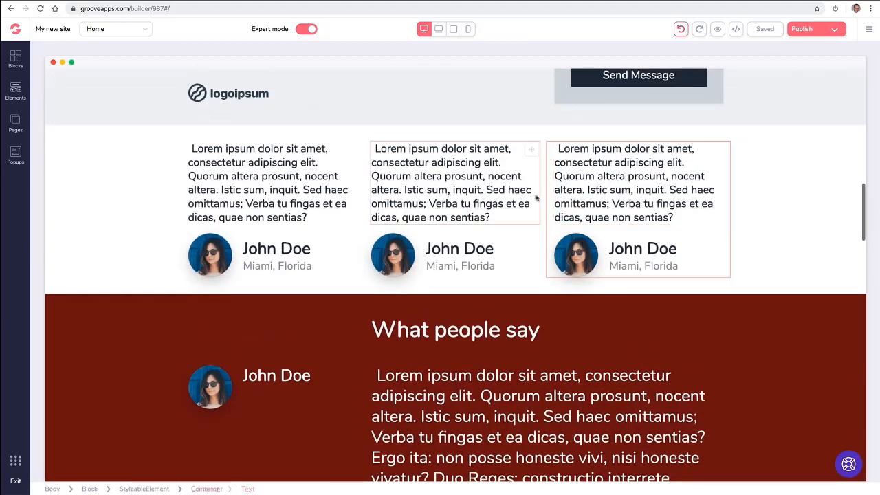
left_click(464, 266)
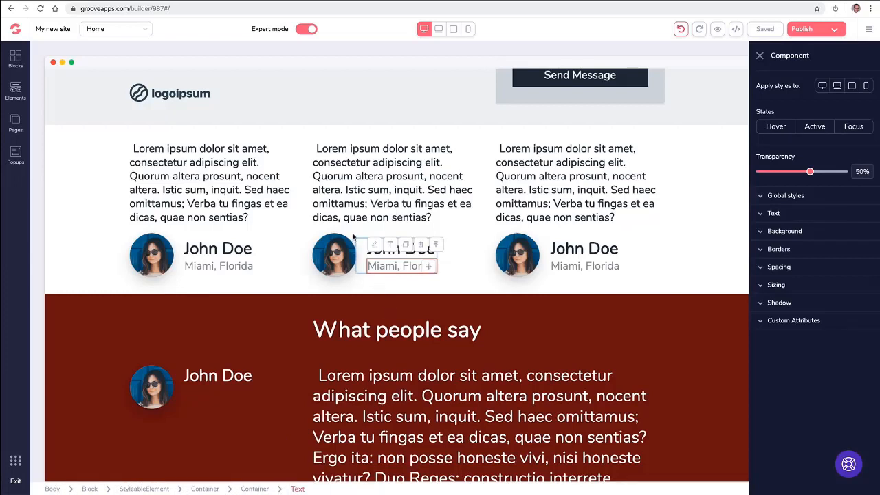
left_click(435, 246)
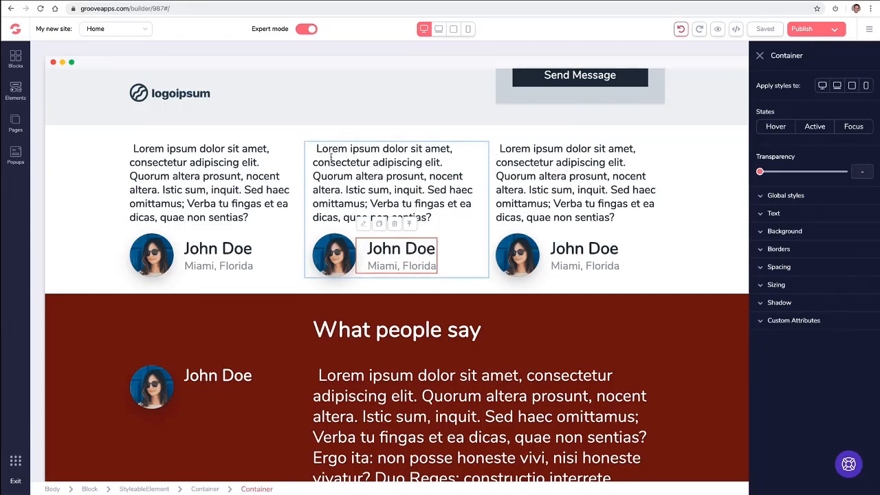
left_click(409, 226)
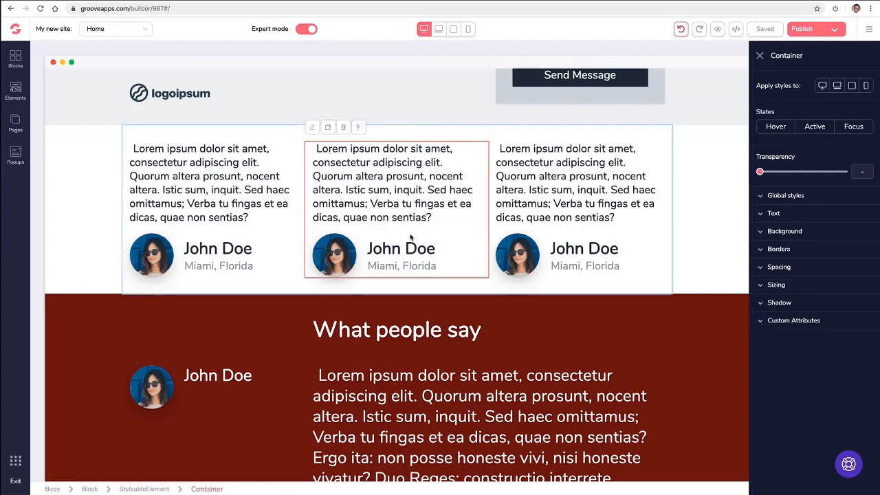
left_click(359, 130)
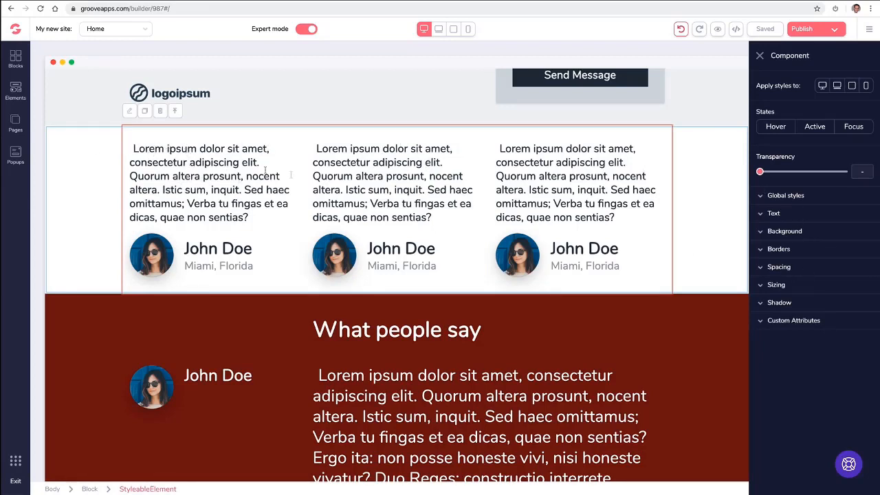
Try a dark red background on the element wrapping the three testimonials, clear the colour, and step up to the whole block
left_click(759, 233)
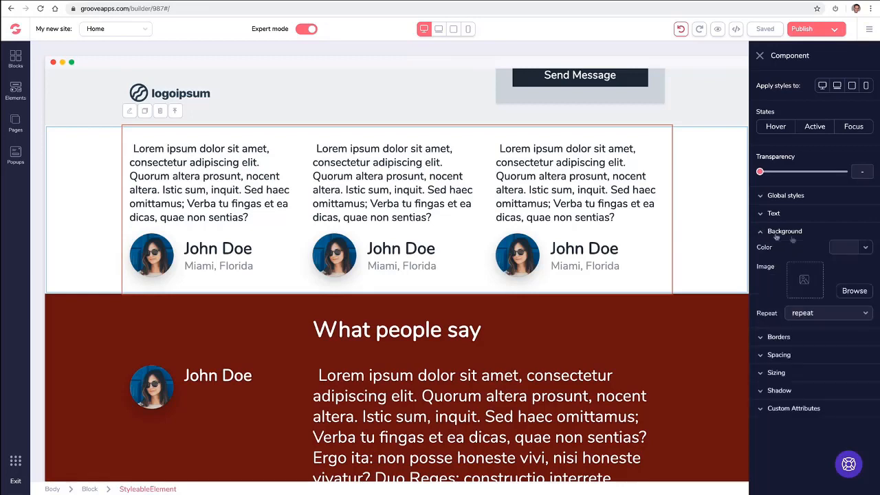
left_click(848, 247)
mouse_move(833, 294)
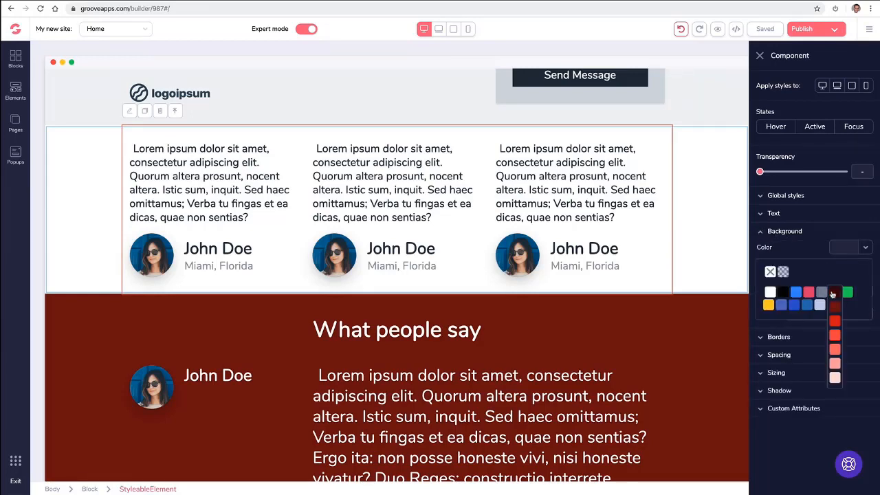
left_click(835, 320)
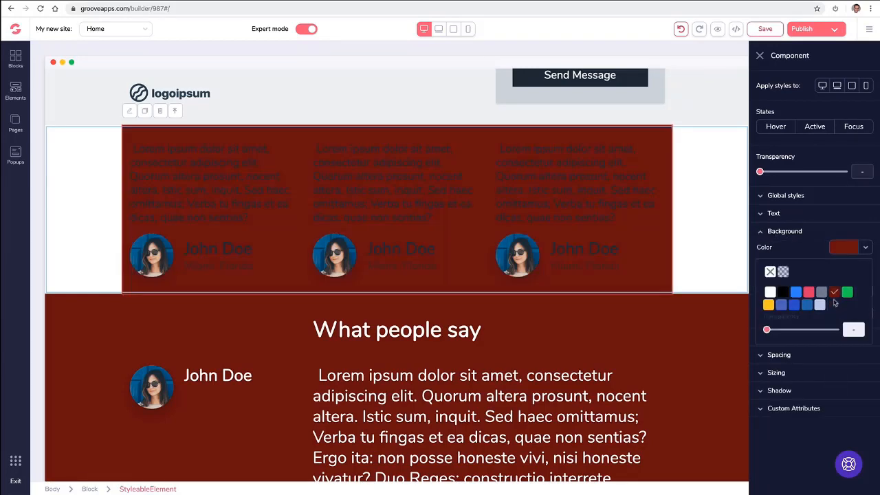
left_click(770, 272)
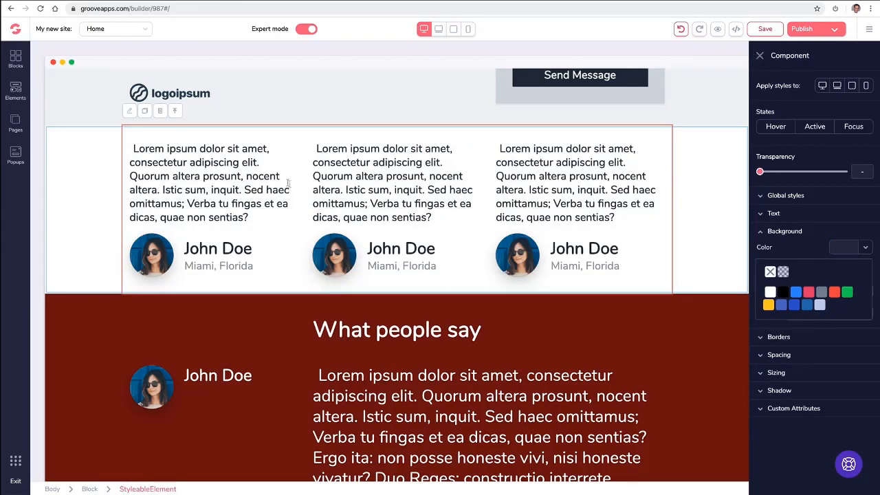
left_click(182, 115)
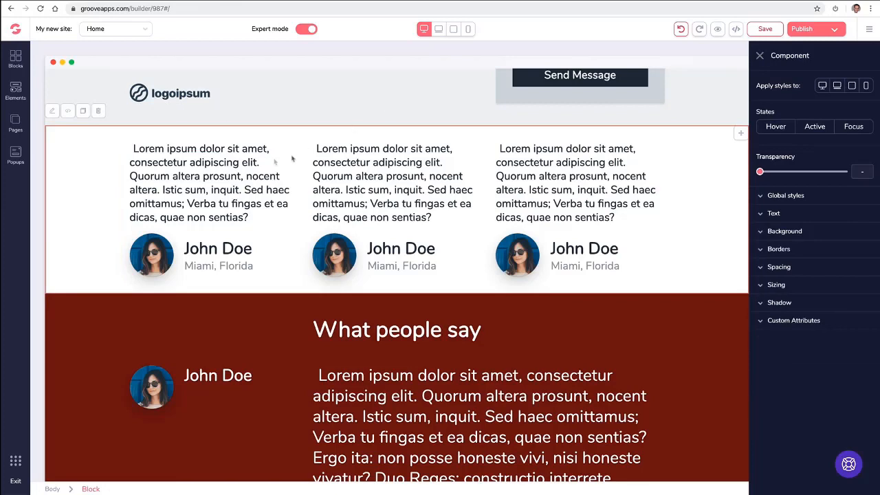
left_click(759, 55)
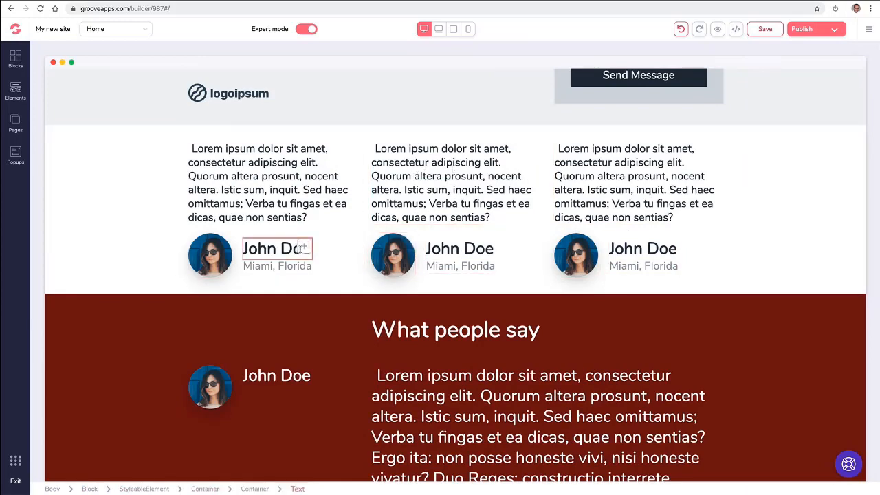
Step up from the middle testimonial's location text to its column container, and select the third testimonial's paragraph
left_click(452, 261)
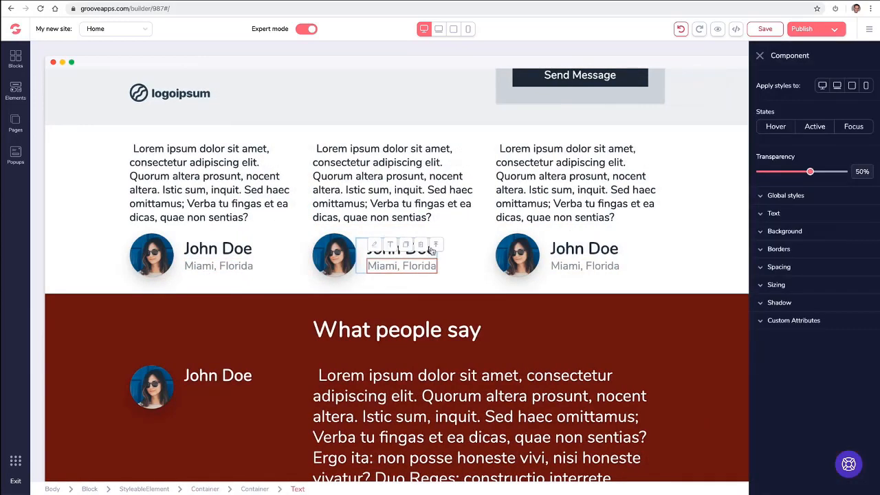
left_click(438, 247)
left_click(415, 232)
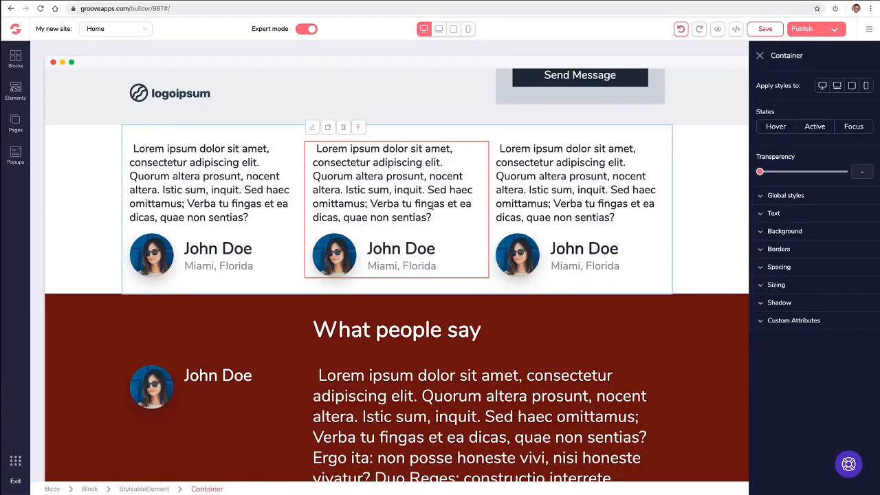
left_click(521, 213)
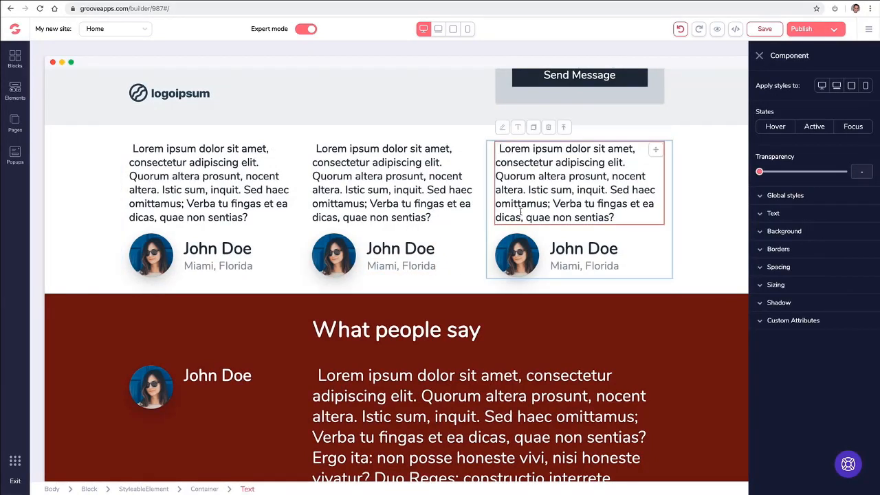
left_click(759, 56)
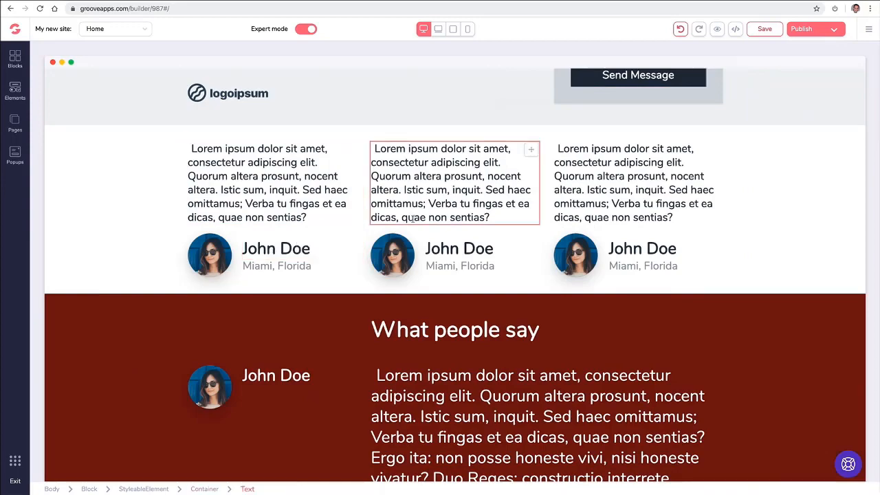
Replace the avatar in the "What people say" block with the library photo of the man in a black suit and update it
scroll(417, 216, "down", 2)
scroll(418, 217, "down", 2)
scroll(418, 213, "up", 1)
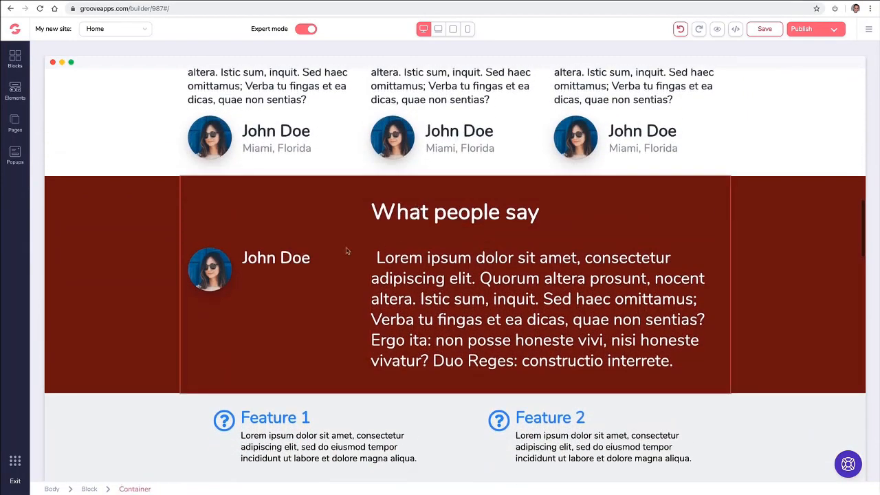
left_click(214, 270)
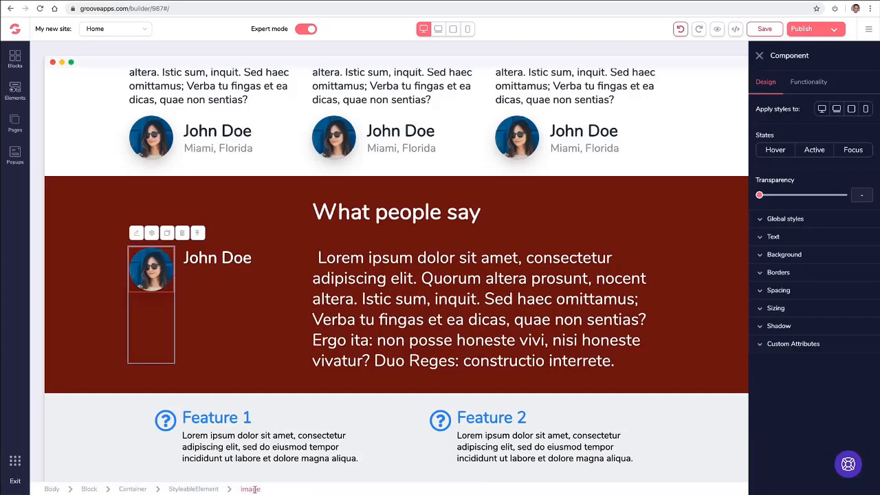
left_click(815, 81)
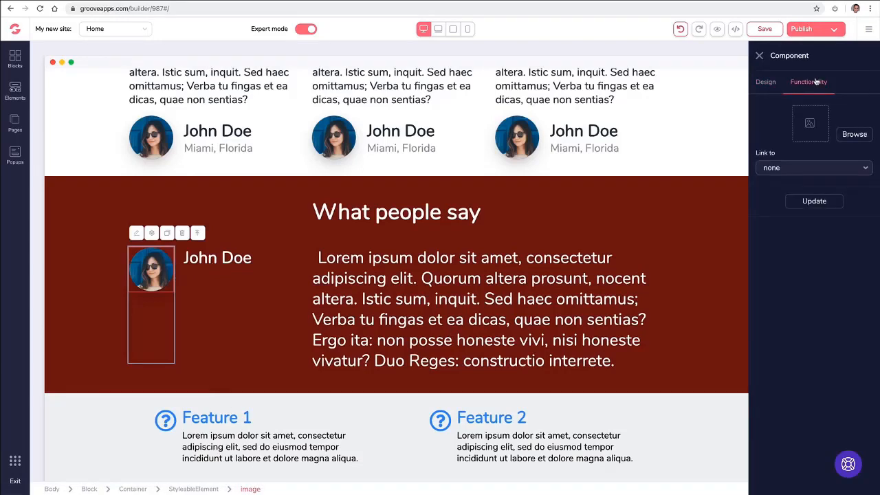
left_click(840, 134)
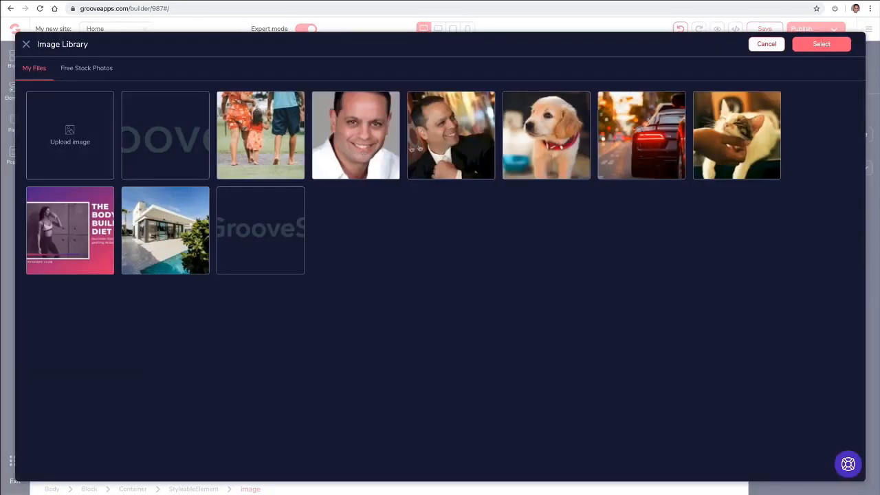
left_click(432, 142)
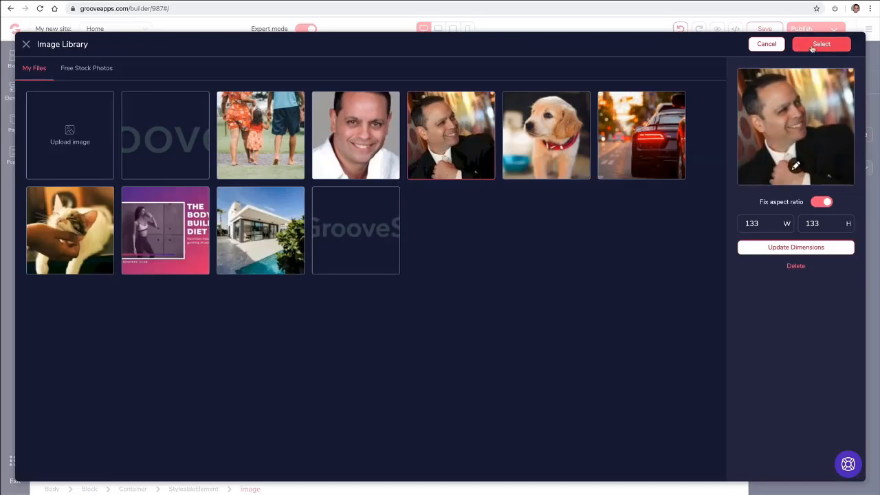
left_click(818, 45)
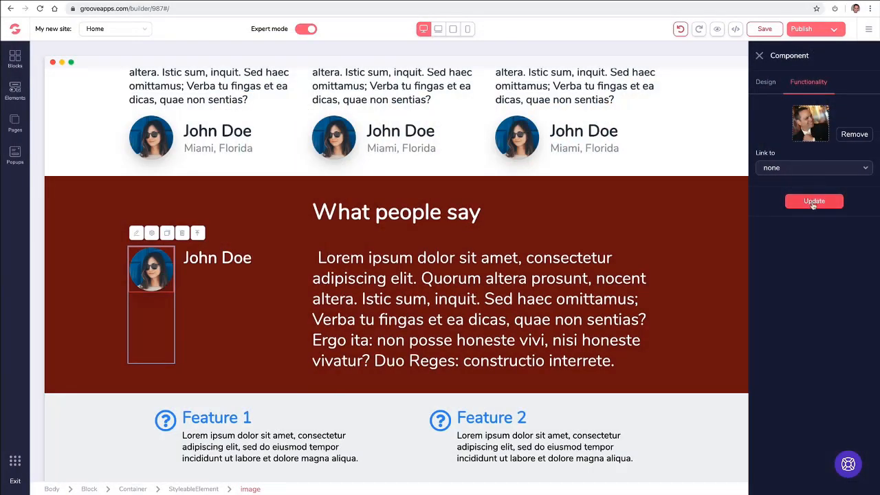
left_click(813, 202)
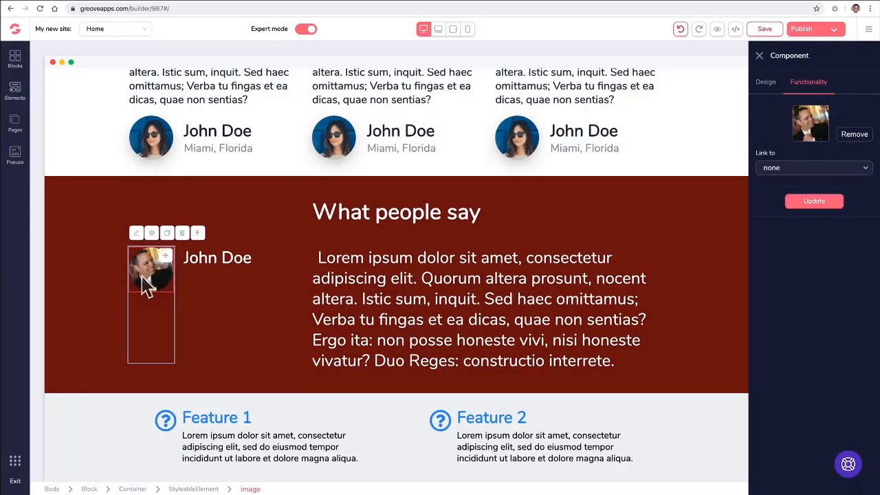
Replace the middle testimonial's avatar with the library photo of the man in a white shirt and update it
left_click(162, 139)
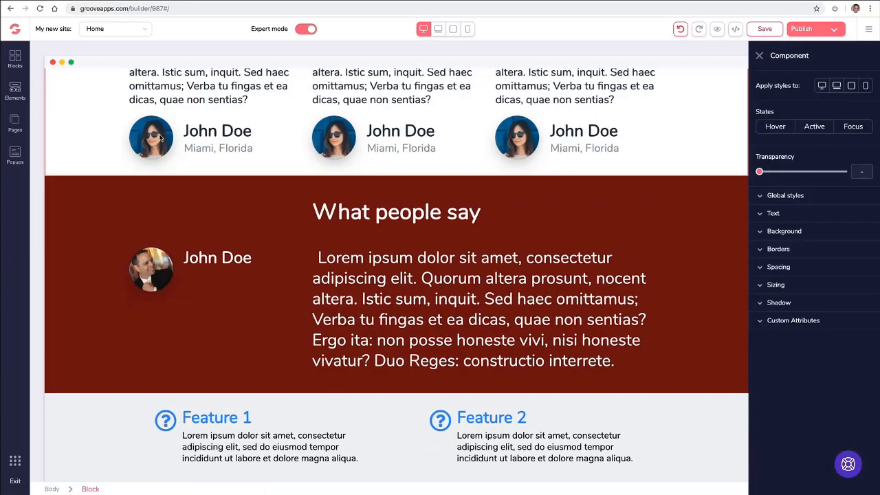
left_click(331, 141)
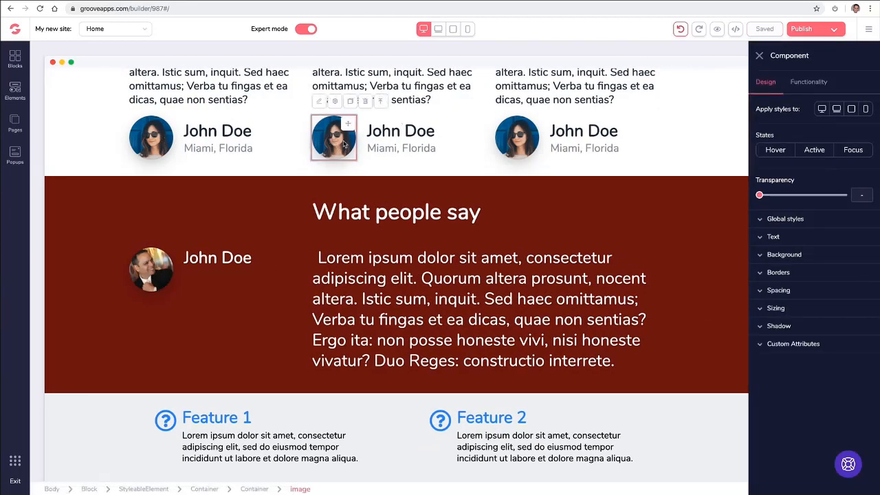
left_click(818, 81)
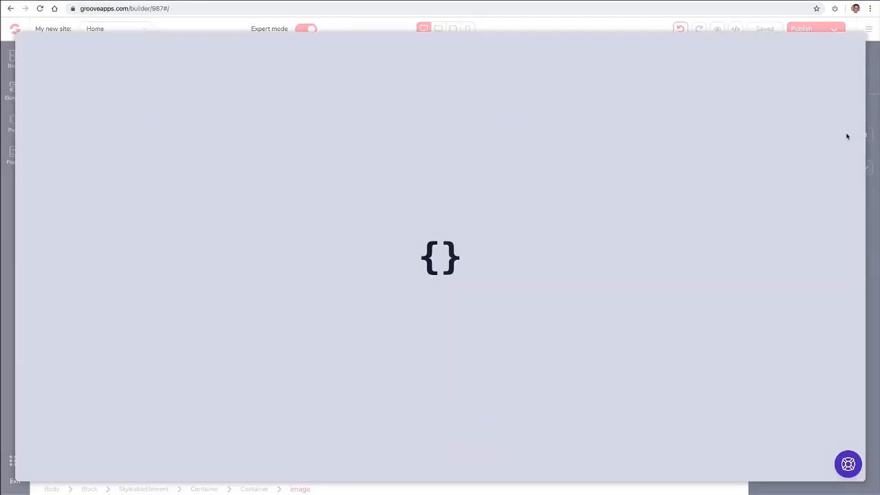
left_click(856, 132)
left_click(345, 147)
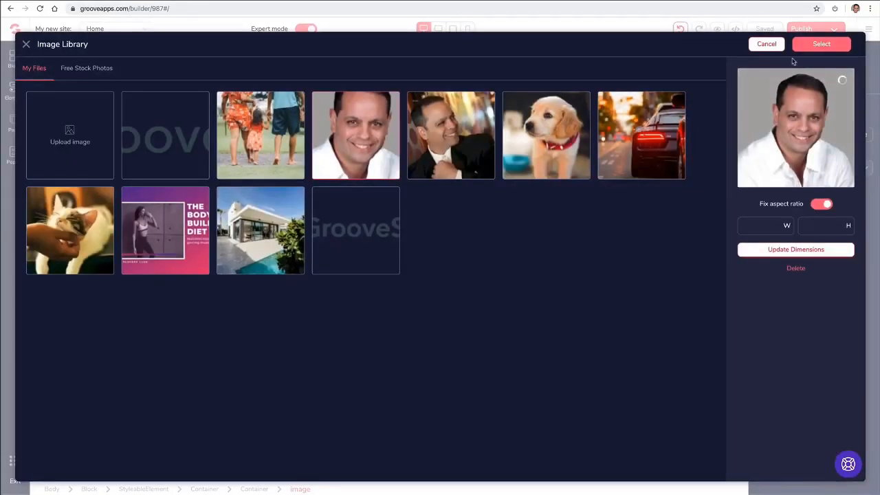
left_click(819, 44)
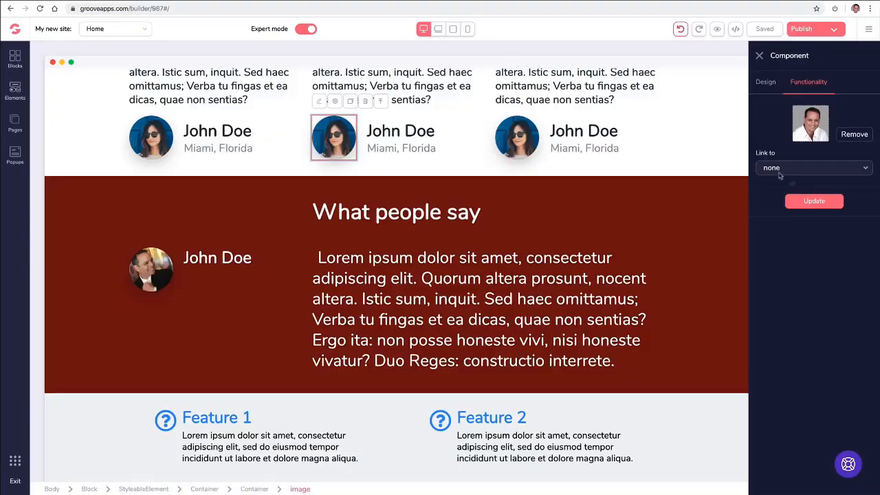
left_click(813, 200)
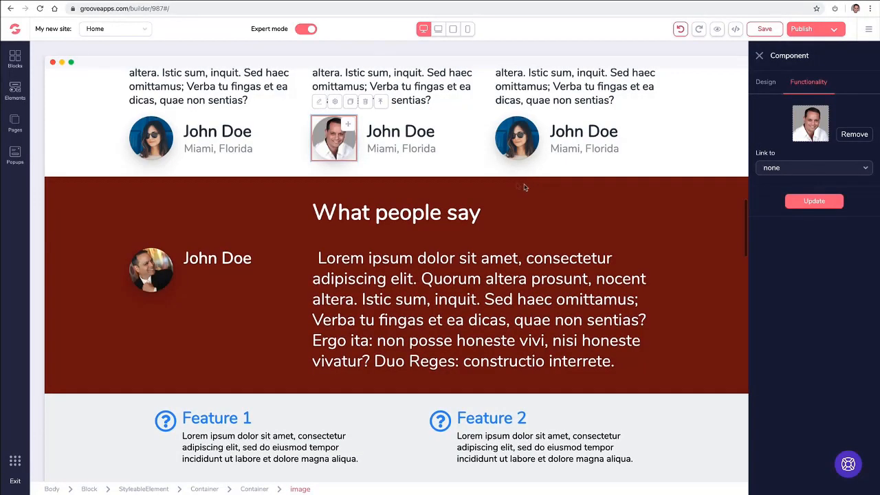
Select the middle testimonial's column container and review the home page from the alert bar down to the testimonials
left_click(462, 144)
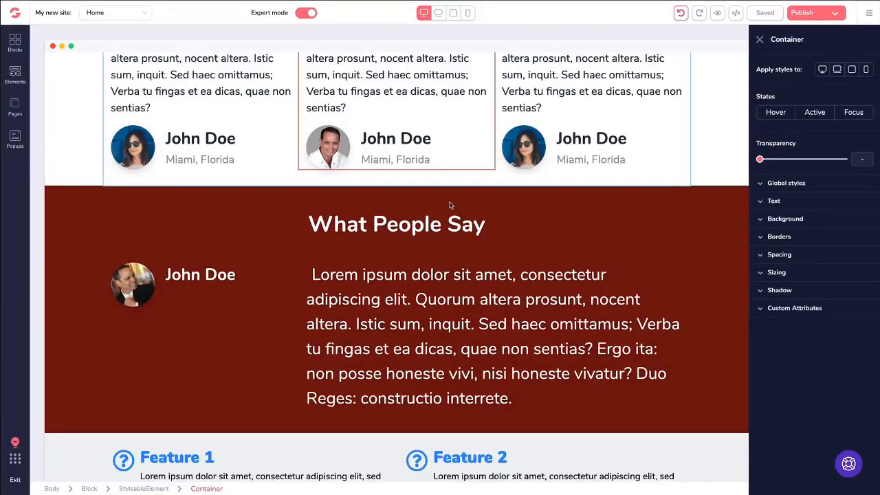
scroll(450, 205, "up", 4)
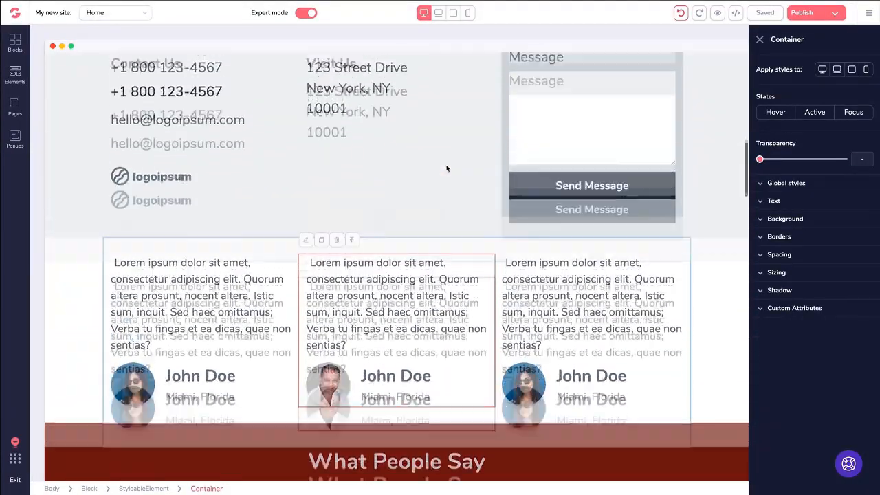
scroll(446, 169, "up", 10)
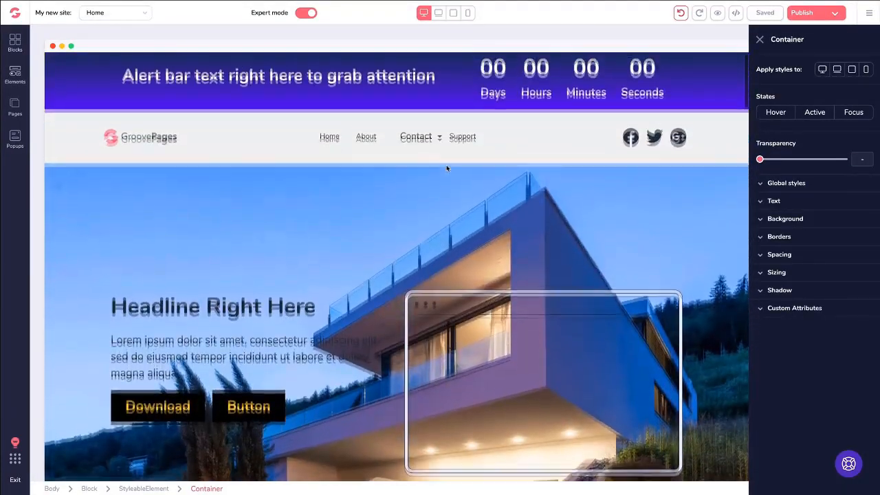
scroll(430, 141, "down", 5)
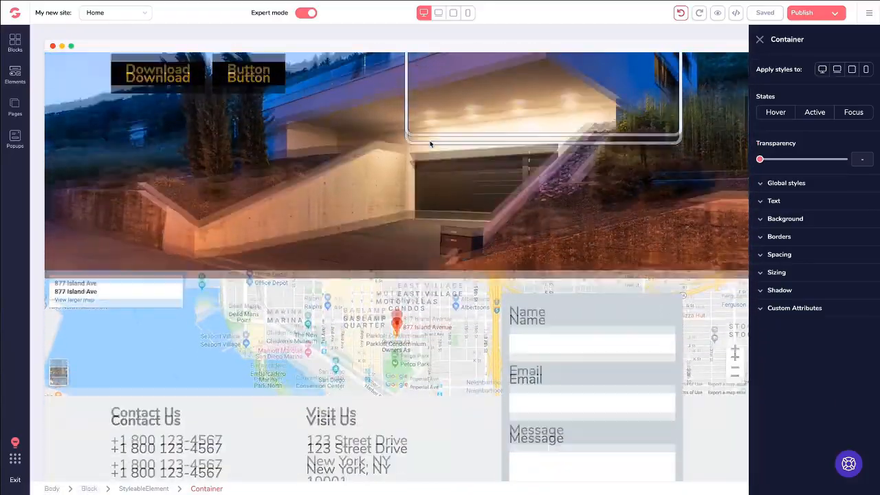
scroll(430, 143, "down", 5)
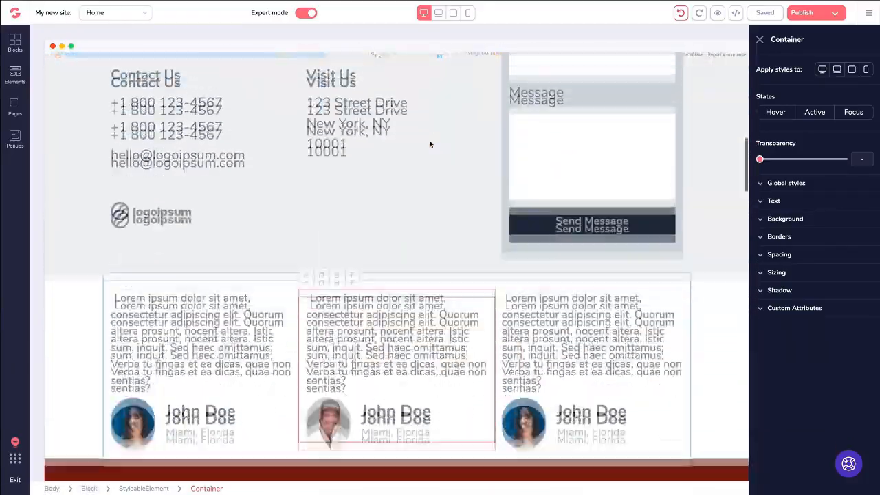
scroll(431, 144, "down", 4)
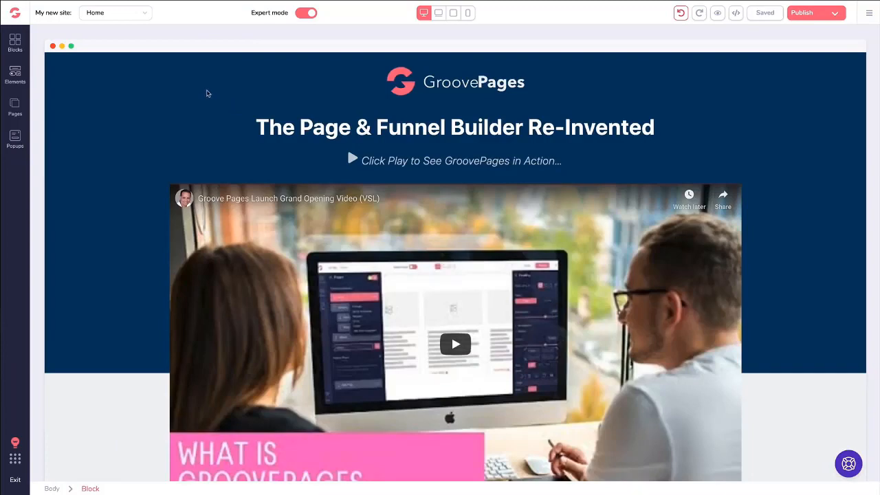
Examine the GroovePages launch page from the video header through the bonuses, features and testimonials to the Frequently Asked Questions
scroll(207, 94, "down", 2)
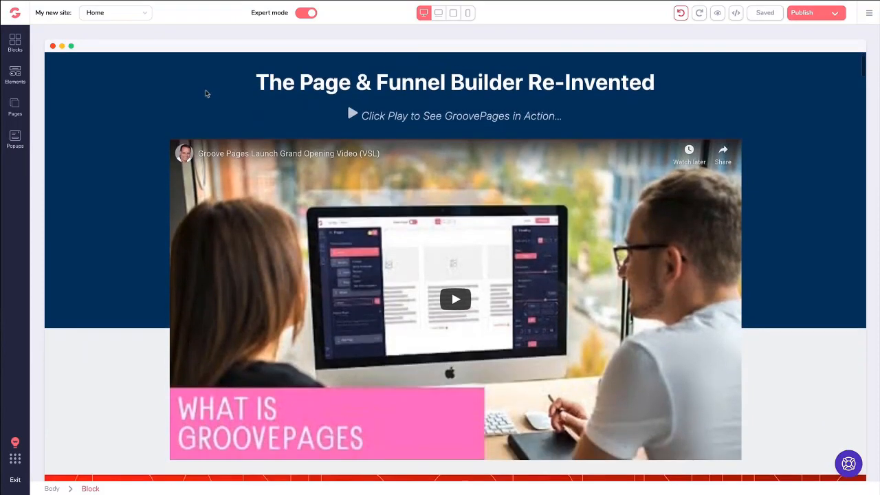
scroll(192, 96, "down", 1)
scroll(184, 97, "down", 3)
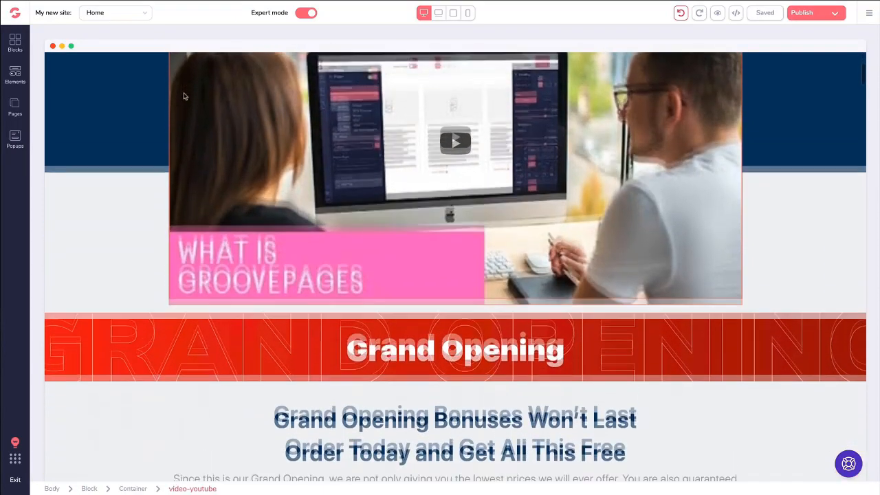
scroll(183, 97, "down", 5)
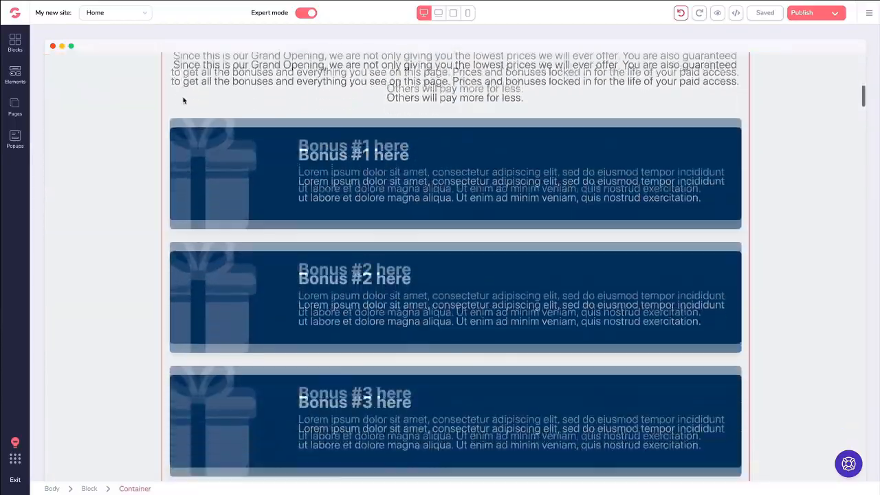
scroll(131, 112, "down", 6)
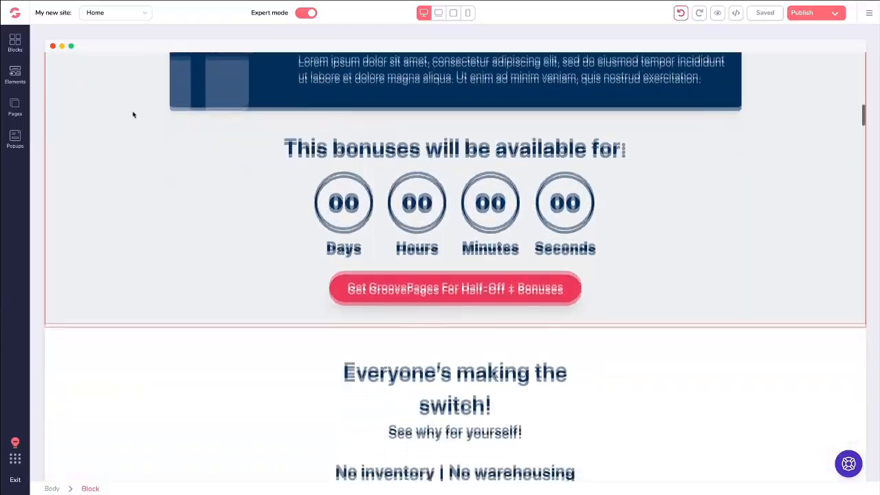
scroll(138, 114, "down", 8)
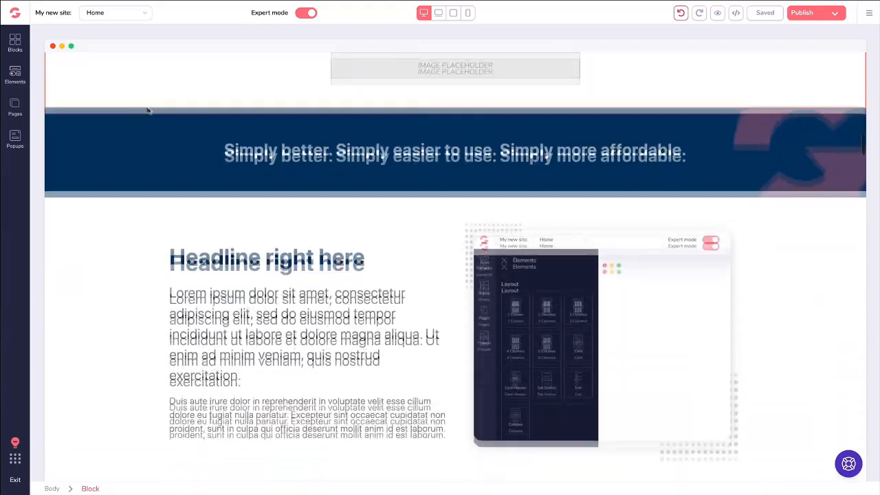
scroll(148, 110, "down", 8)
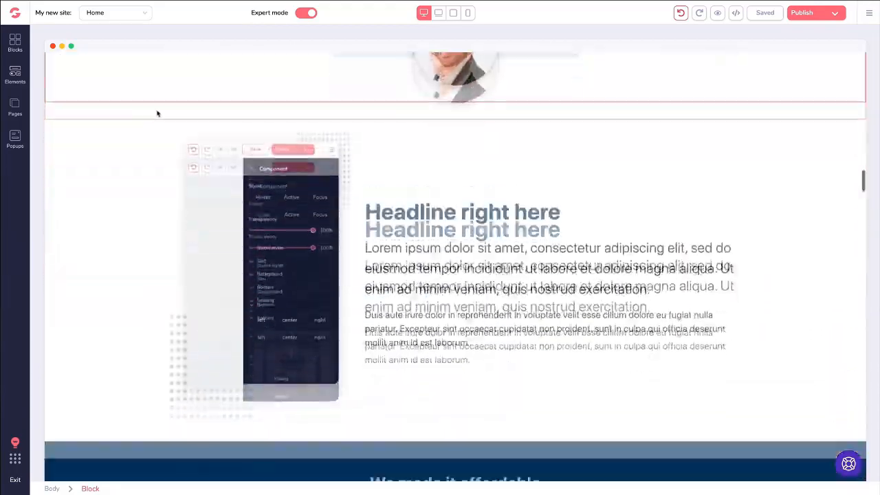
scroll(157, 114, "down", 10)
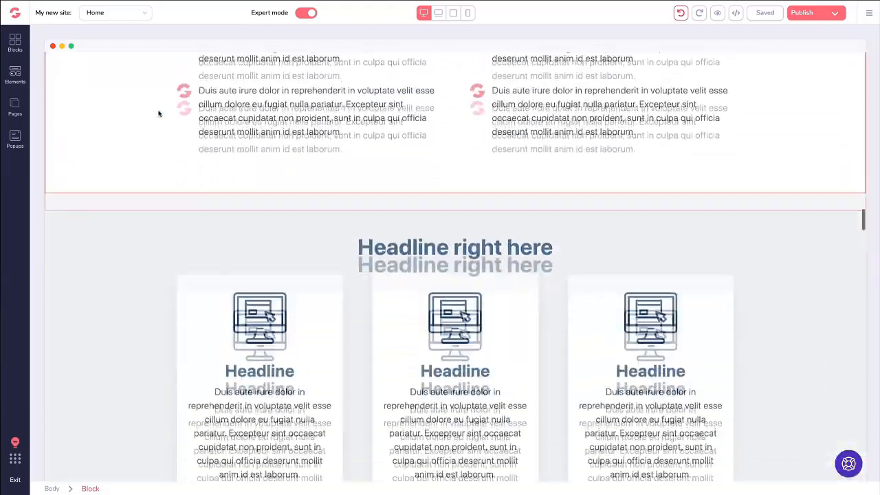
scroll(158, 116, "down", 10)
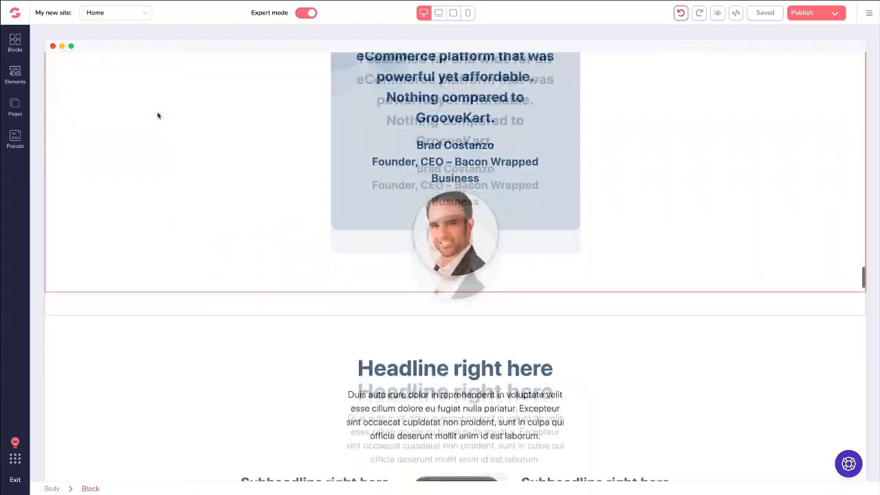
scroll(163, 121, "down", 10)
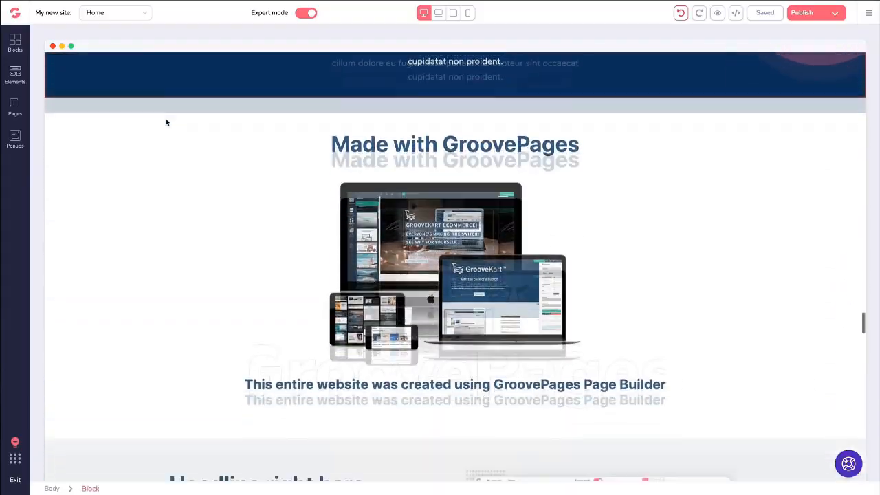
scroll(265, 170, "down", 5)
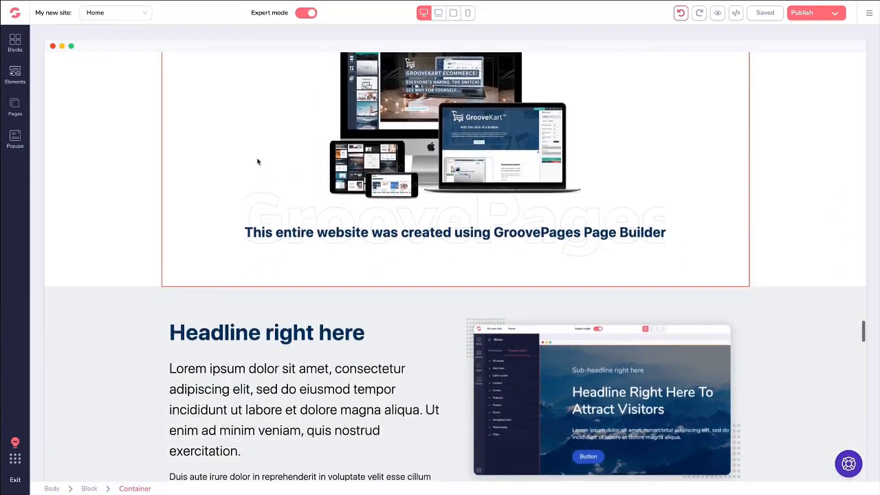
scroll(257, 160, "down", 10)
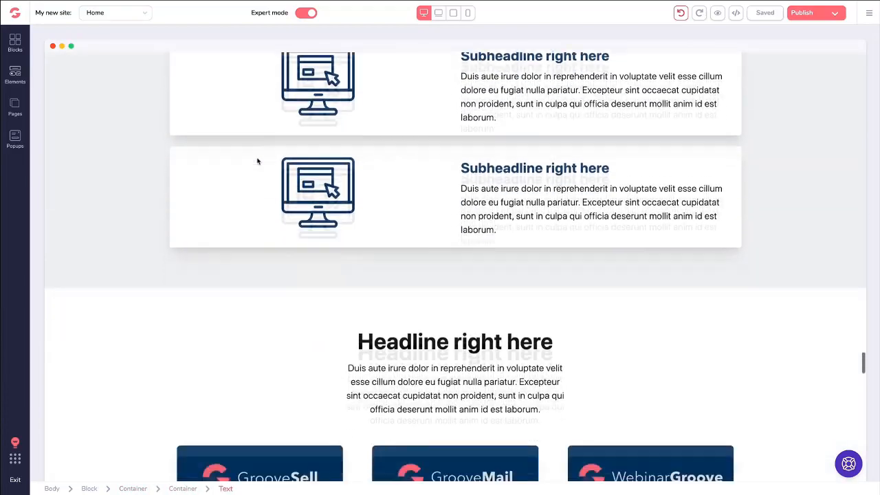
scroll(257, 161, "down", 2)
scroll(258, 160, "down", 10)
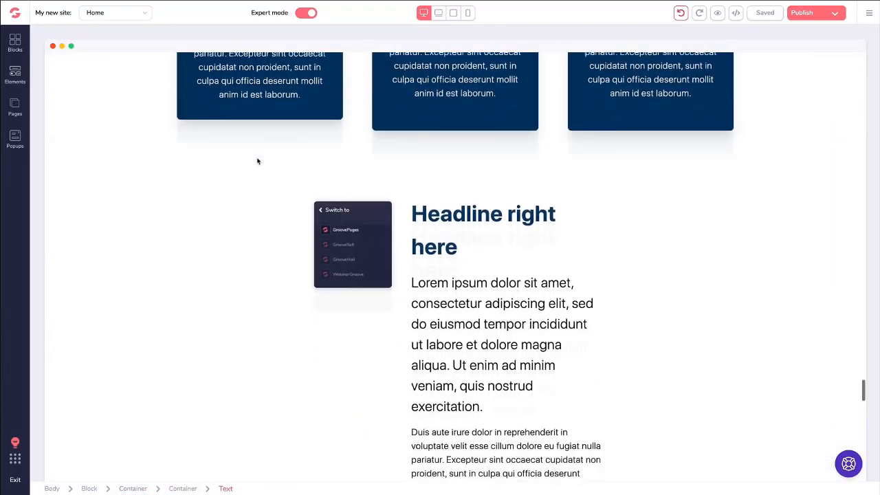
scroll(257, 161, "down", 9)
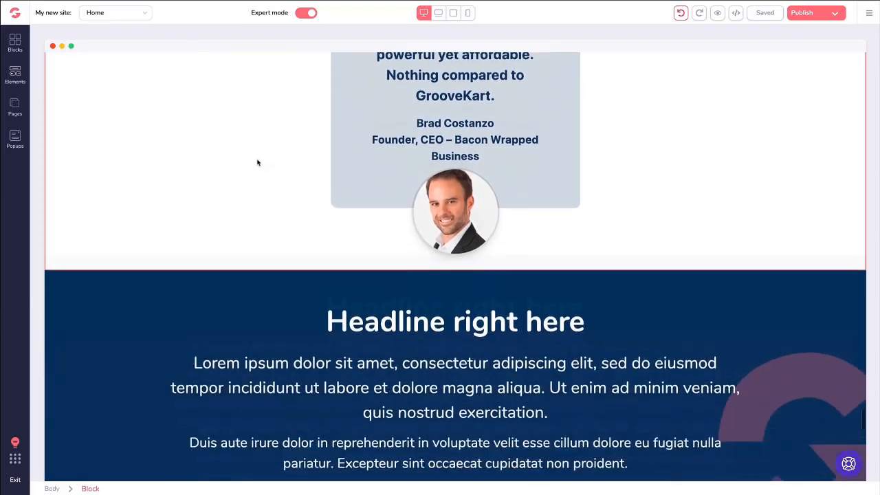
scroll(257, 164, "down", 9)
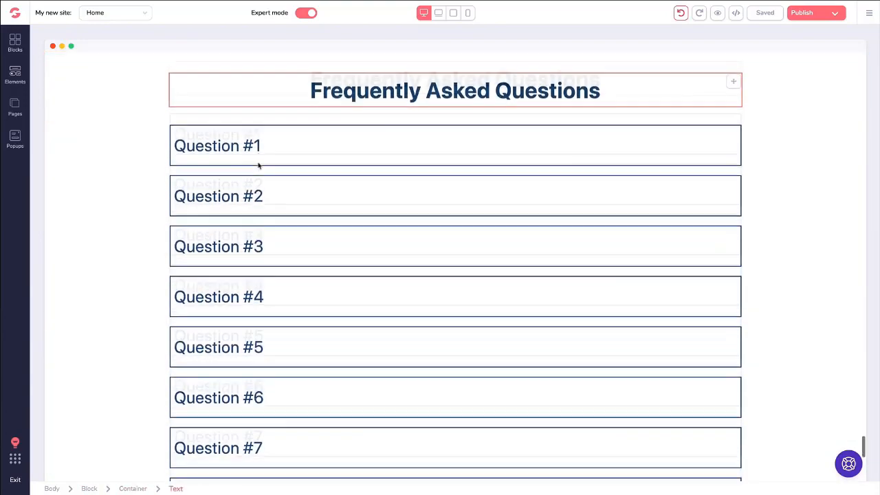
scroll(260, 169, "up", 10)
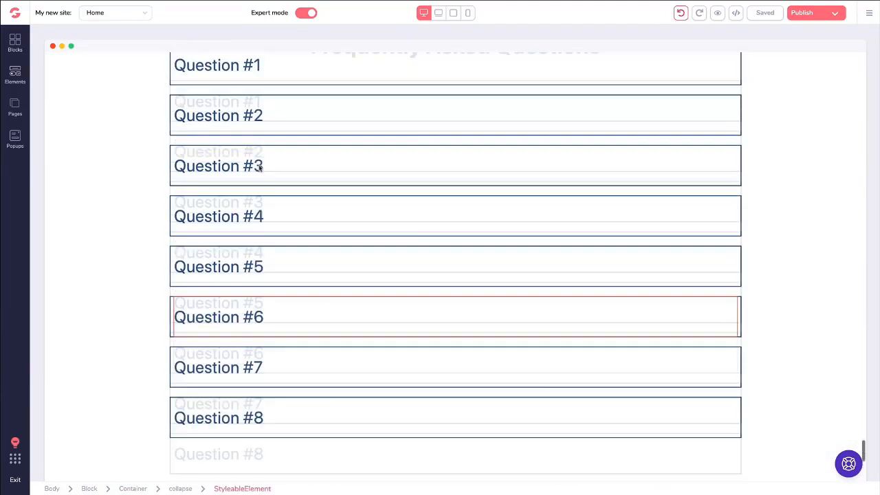
scroll(259, 169, "up", 10)
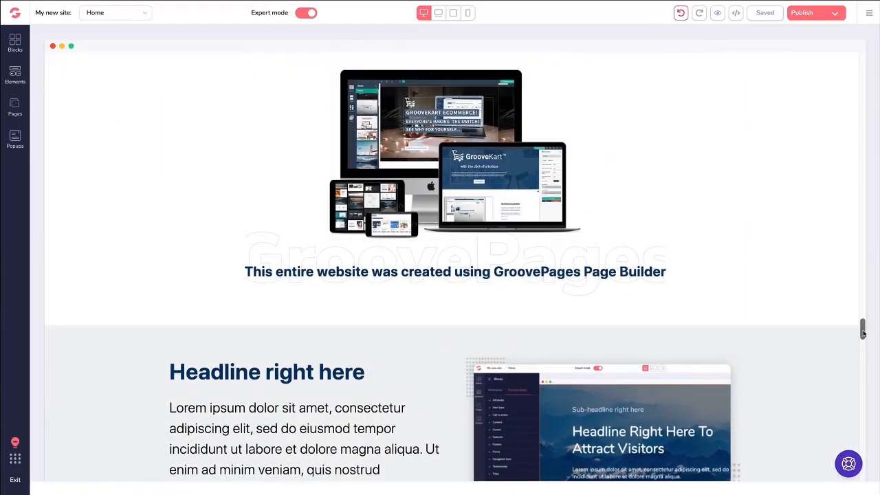
Examine the video header and the Grand Opening bonuses section at the beginning of the launch page
left_click_drag(862, 328, 862, 58)
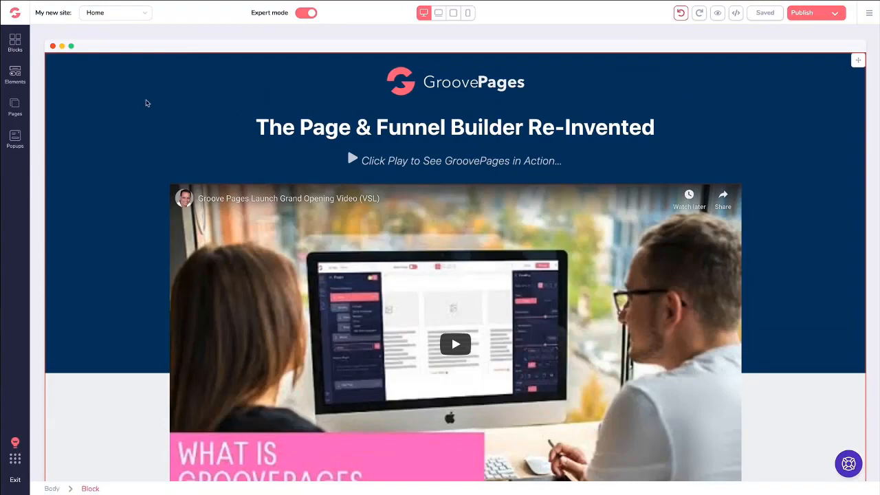
scroll(800, 82, "down", 5)
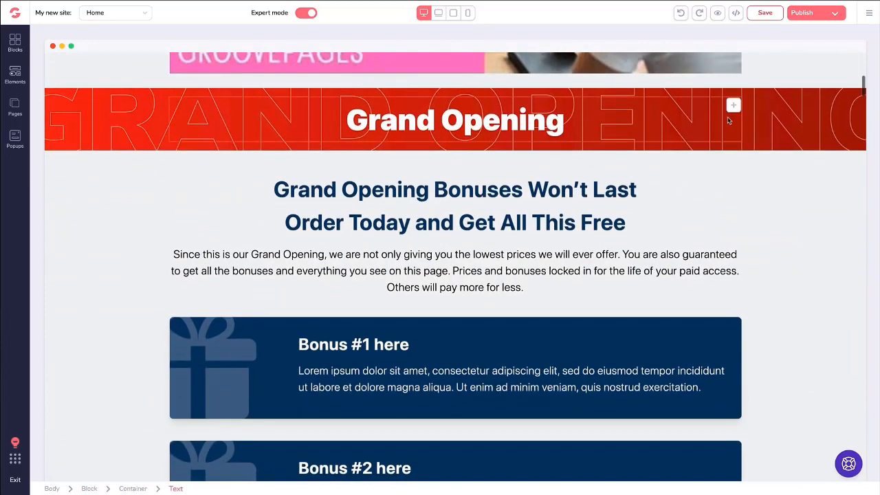
scroll(728, 113, "down", 1)
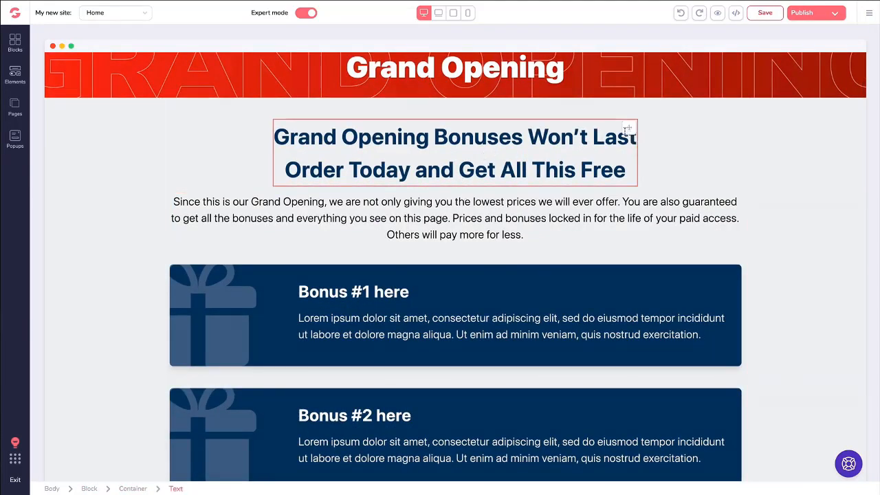
mouse_move(629, 128)
left_mouse_down()
mouse_move(624, 221)
mouse_move(628, 136)
left_mouse_up()
scroll(618, 140, "up", 3)
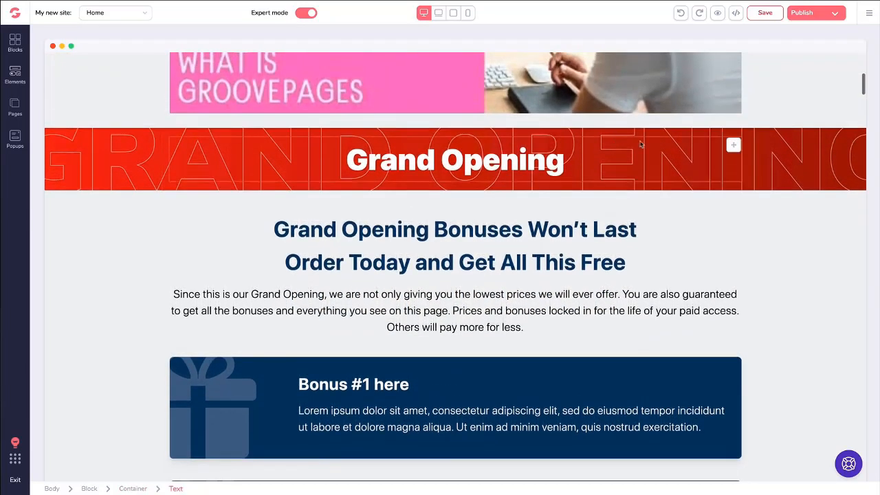
scroll(591, 132, "up", 12)
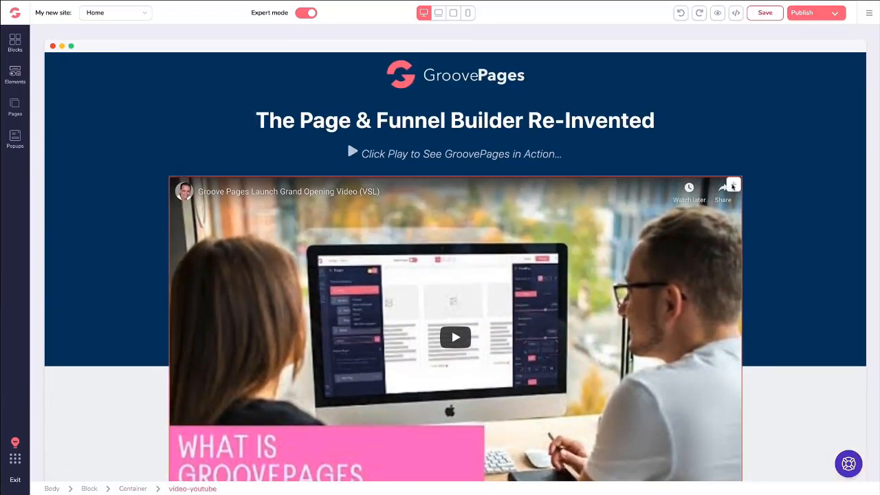
Duplicate the GroovePages logo above the main headline and delete the copy
left_click(626, 115)
left_click(684, 90)
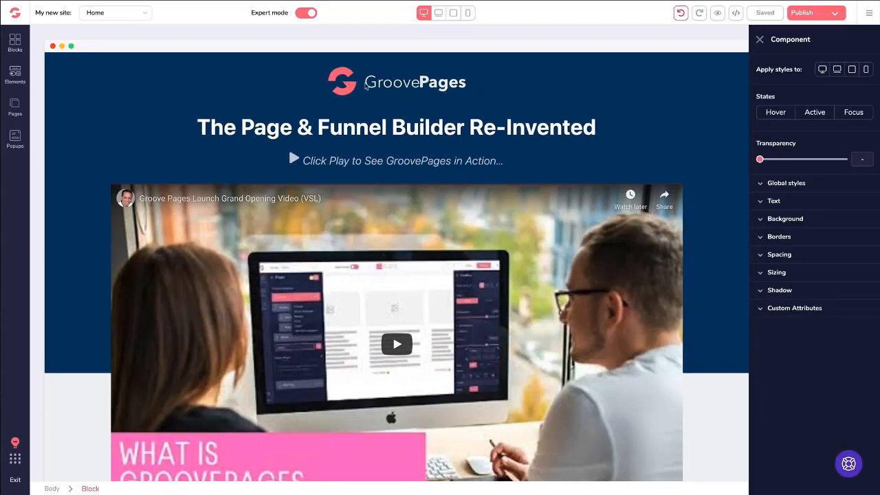
left_click(366, 84)
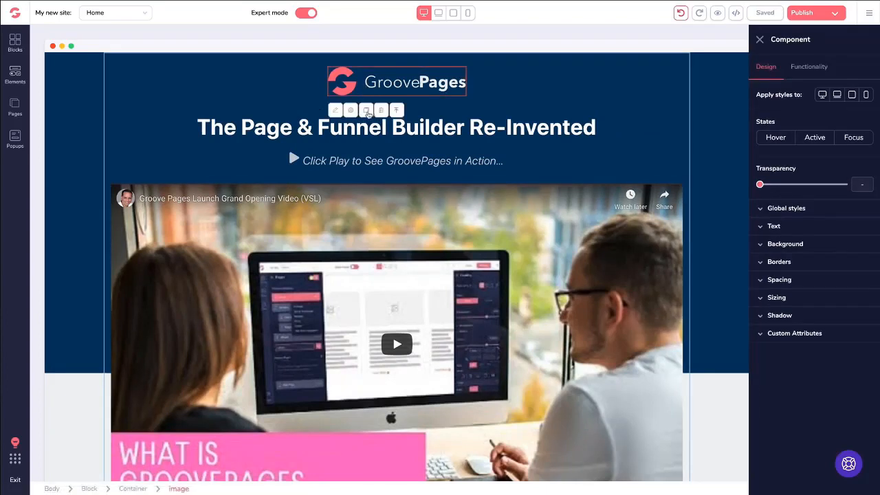
left_click(367, 111)
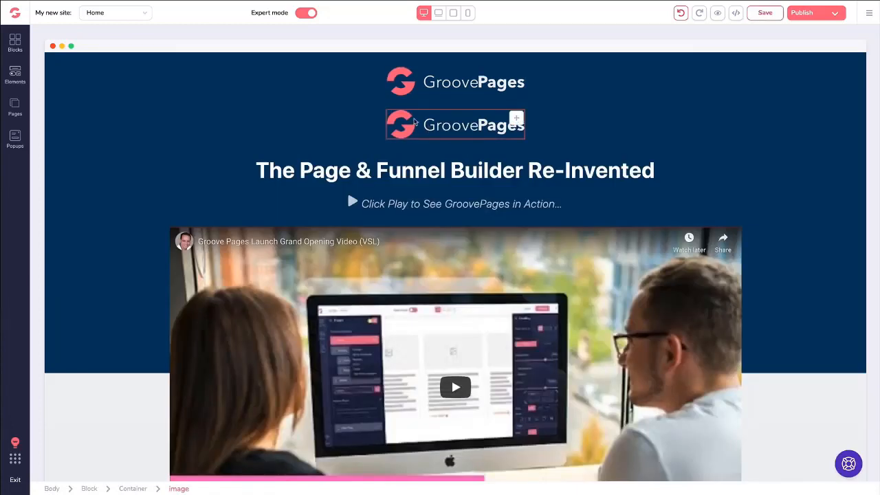
left_click(444, 126)
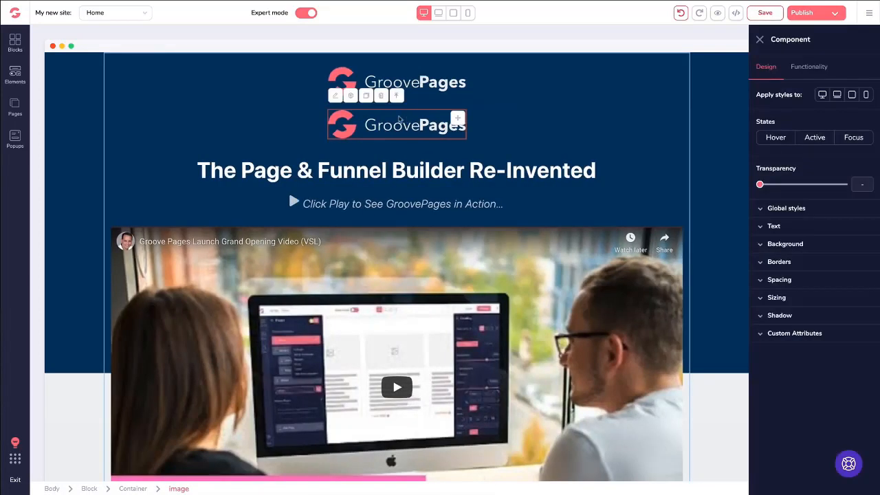
left_click(382, 95)
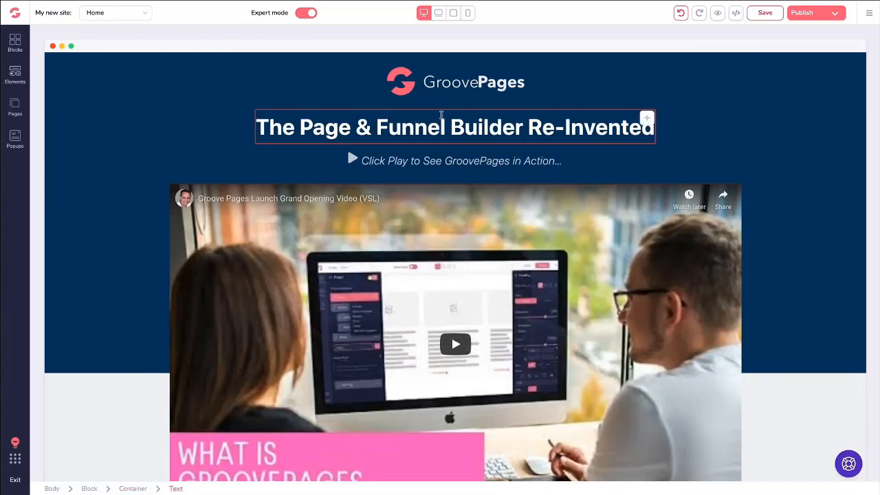
Duplicate the entire "Bonus #3 here" card in the bonuses section
scroll(440, 157, "down", 8)
scroll(440, 157, "down", 5)
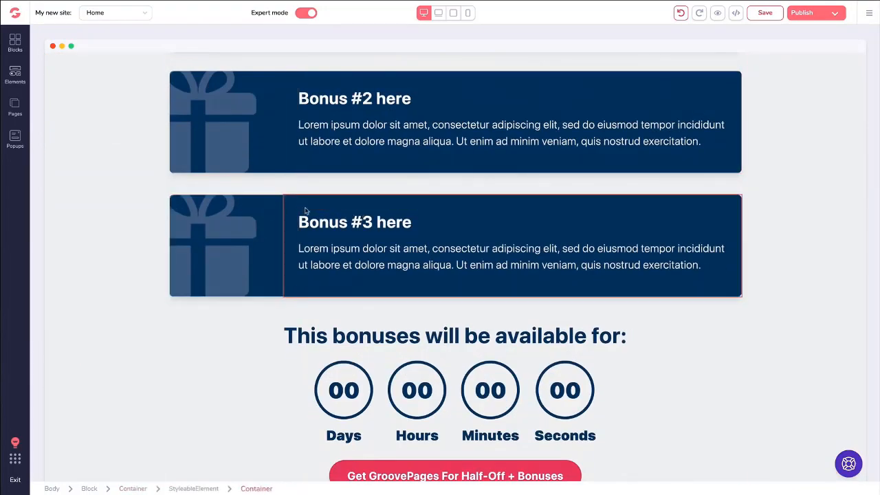
left_click(354, 243)
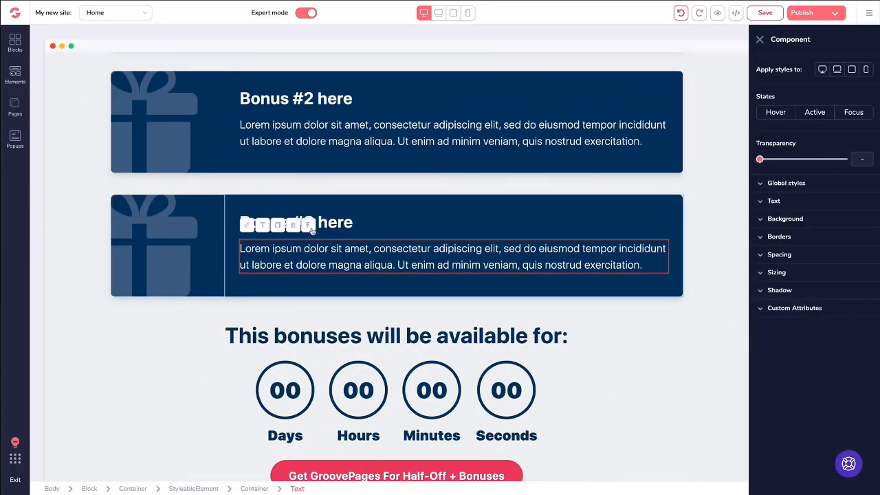
left_click(310, 228)
left_click(278, 180)
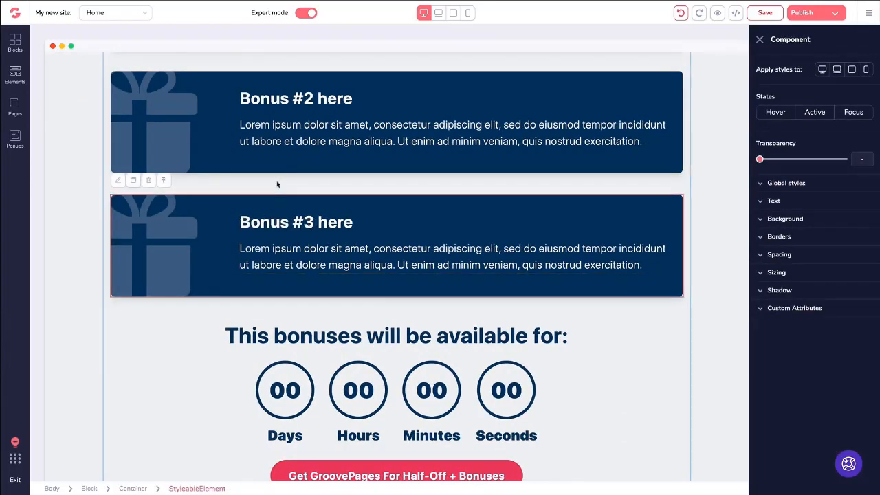
left_click(134, 181)
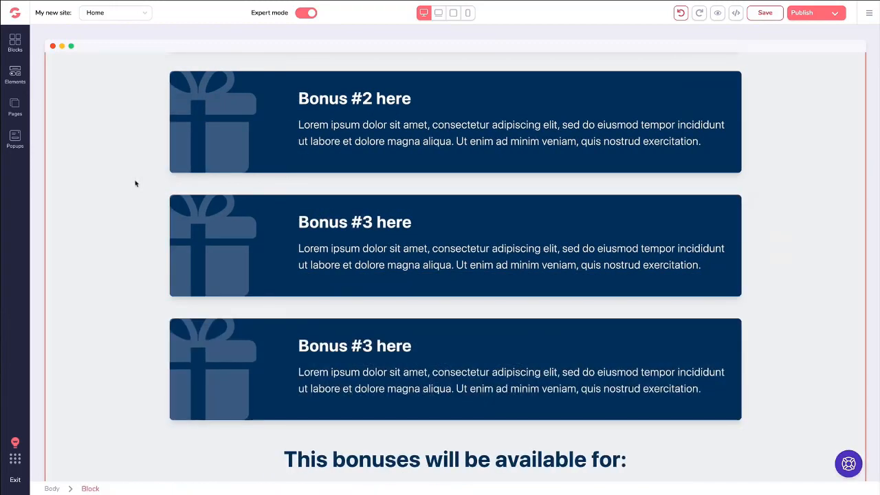
Delete the duplicated "Bonus #3 here" card above the countdown timer
left_click(289, 335)
left_click(278, 305)
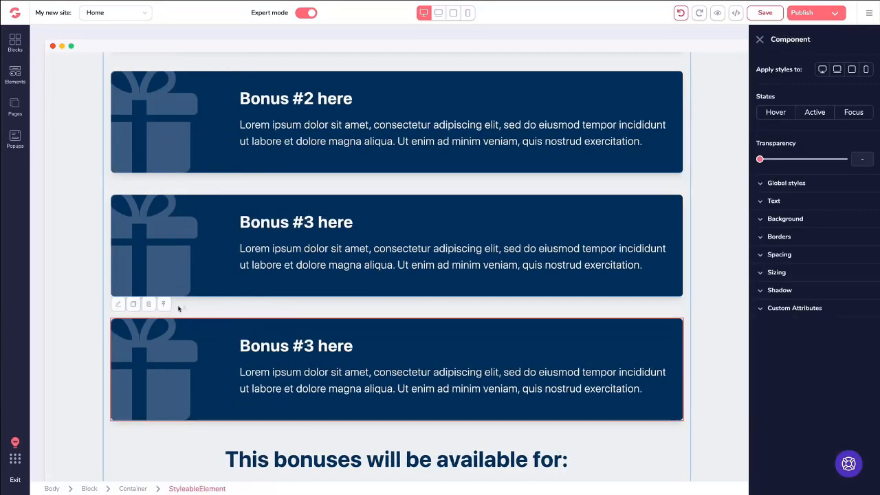
left_click(150, 307)
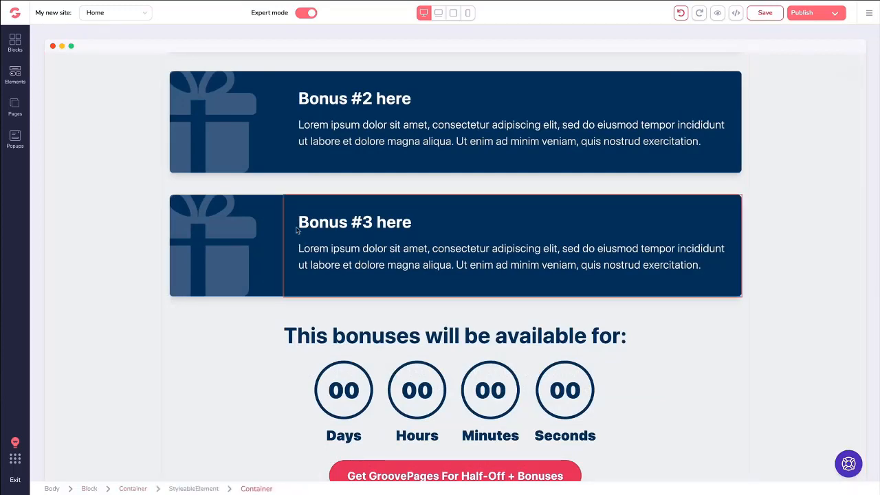
Duplicate the whole "Headline right here" block with the Elements screenshot below the "Simply better" banner
scroll(308, 228, "down", 3)
scroll(309, 228, "down", 9)
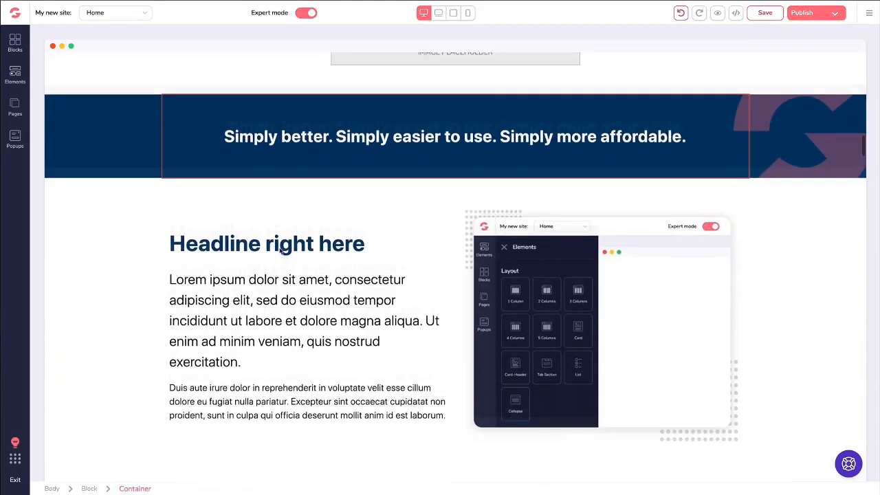
scroll(281, 251, "down", 2)
left_click(373, 206)
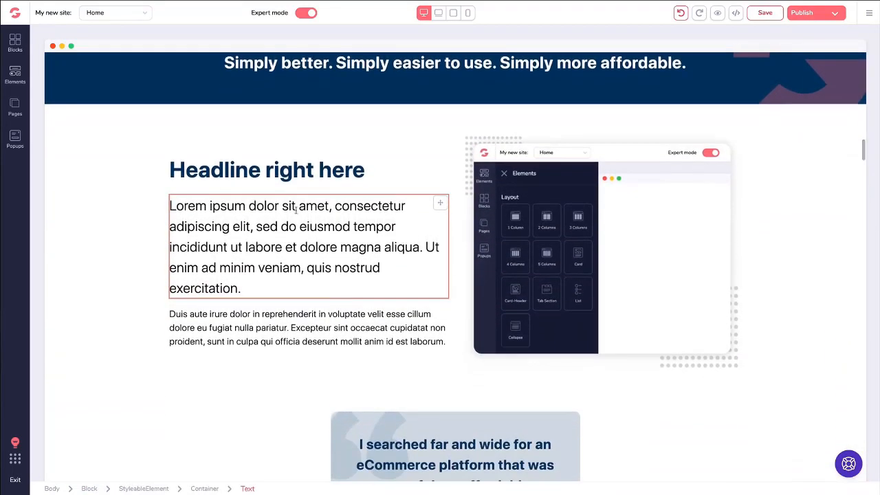
left_click(522, 216)
left_click(521, 214)
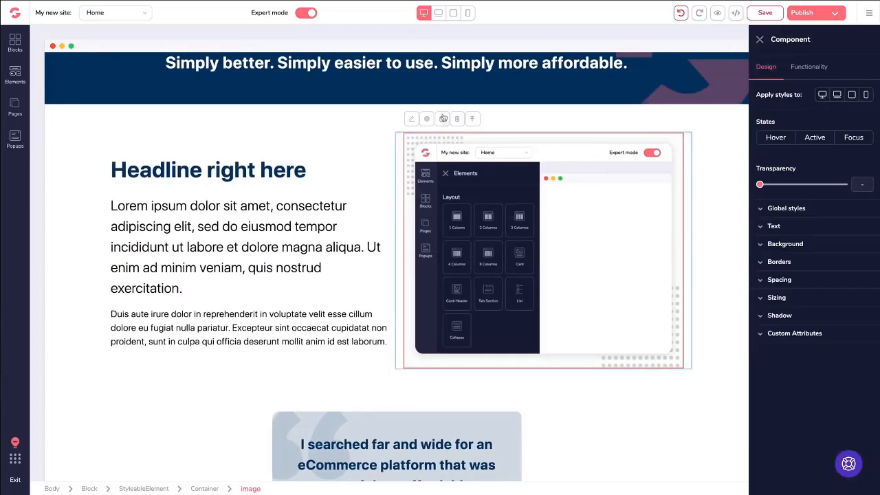
left_click(206, 168)
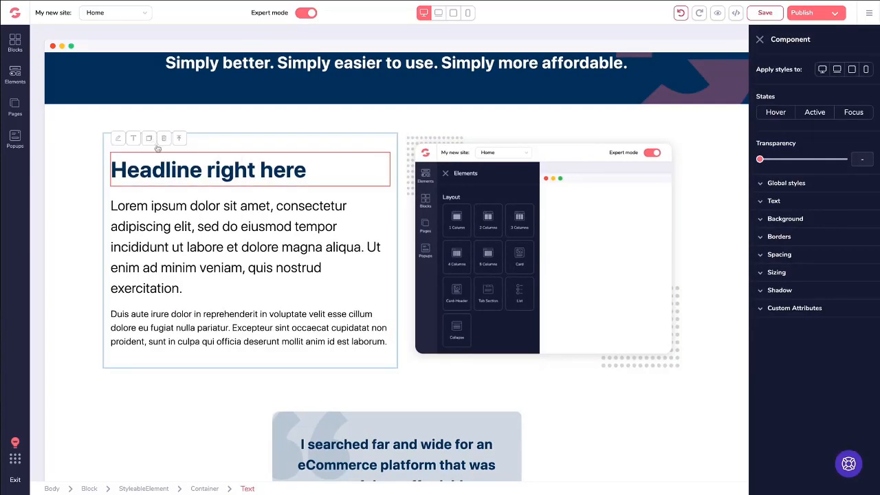
scroll(218, 248, "down", 1)
scroll(219, 247, "up", 2)
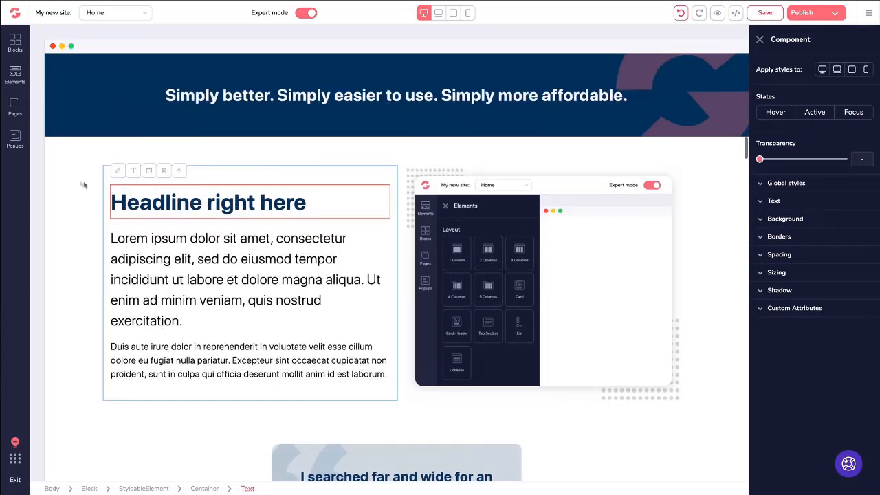
left_click(72, 180)
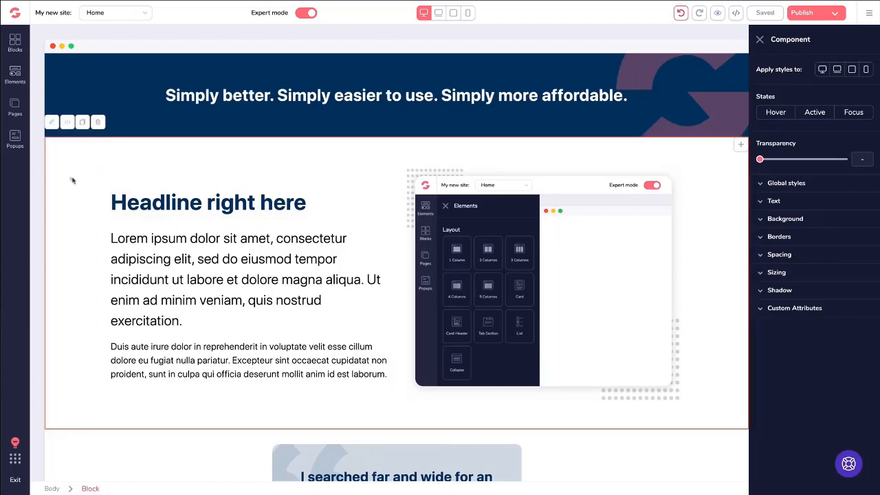
left_click(82, 122)
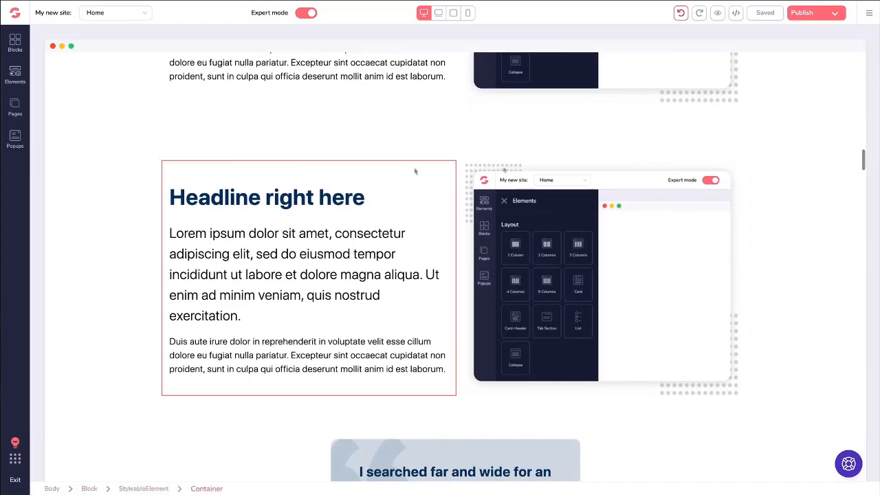
Delete the duplicated "Headline right here" block above the testimonial quote
mouse_move(860, 139)
left_mouse_down()
mouse_move(856, 153)
mouse_move(858, 140)
left_mouse_up()
left_click(89, 159)
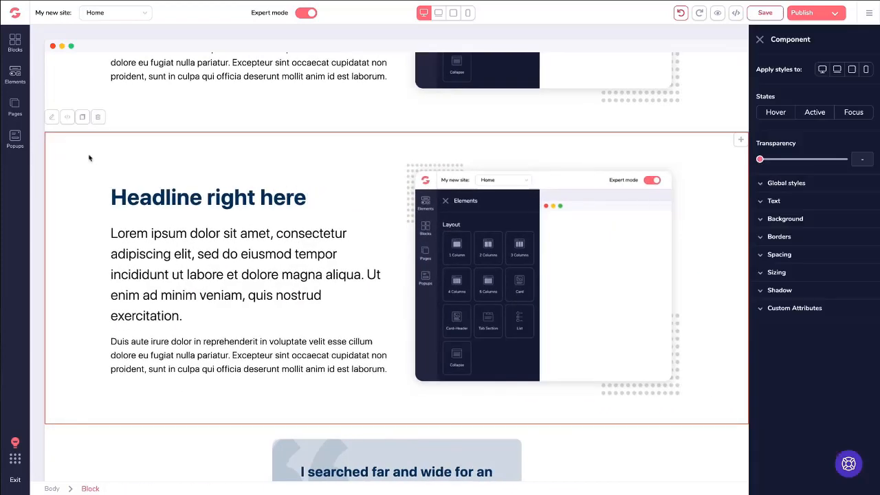
left_click(98, 118)
Open the headline "The Page & Funnel Builder Re-Invented" for text editing and view its text and background color options
scroll(204, 182, "up", 20)
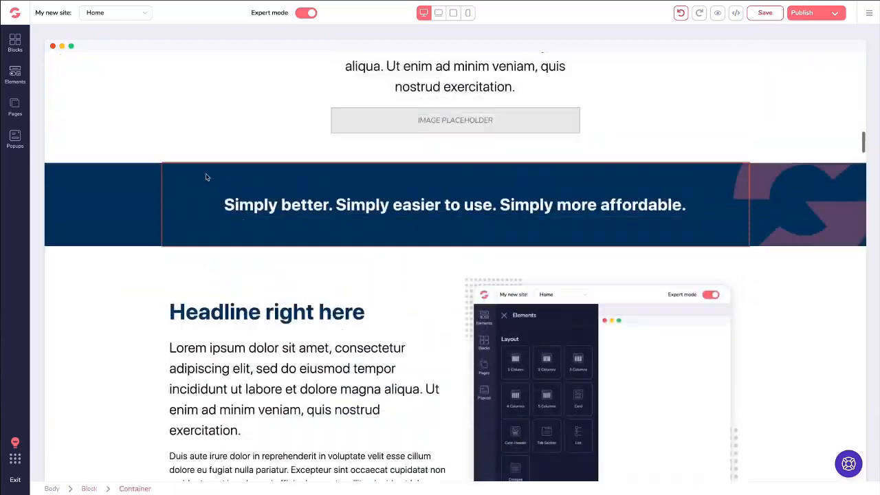
scroll(206, 175, "up", 10)
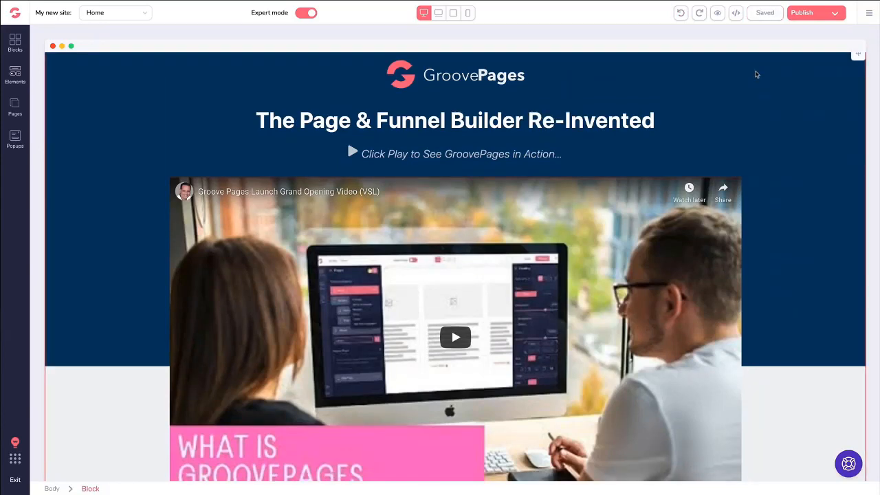
left_click(352, 119)
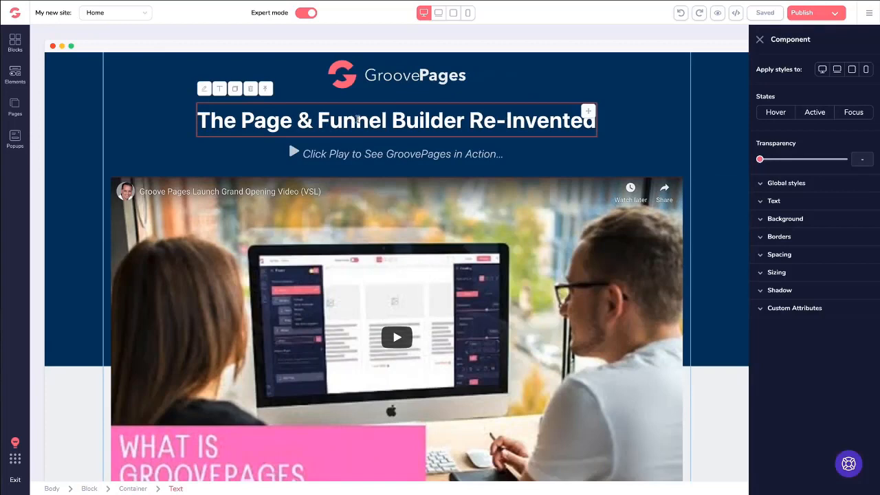
left_click(219, 90)
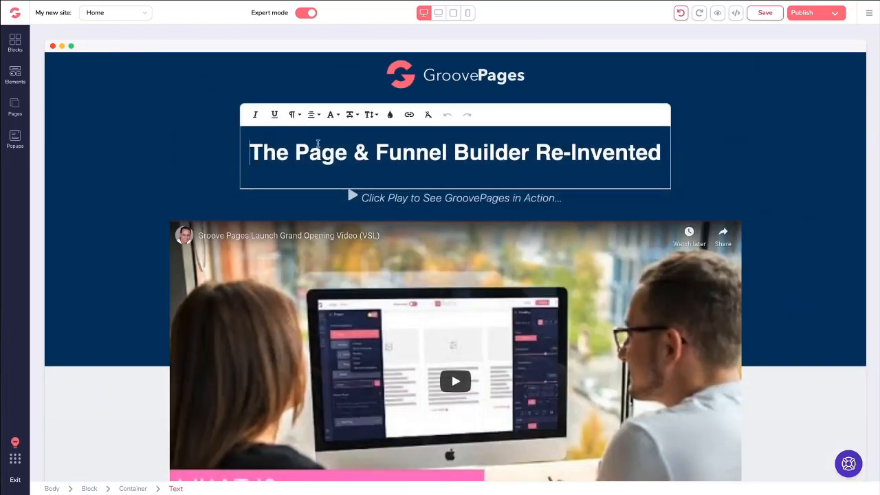
left_click(389, 114)
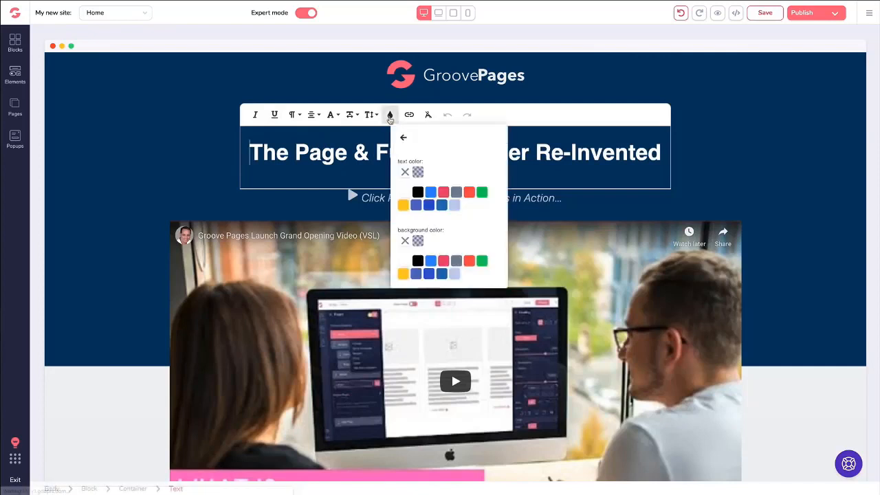
left_click(401, 141)
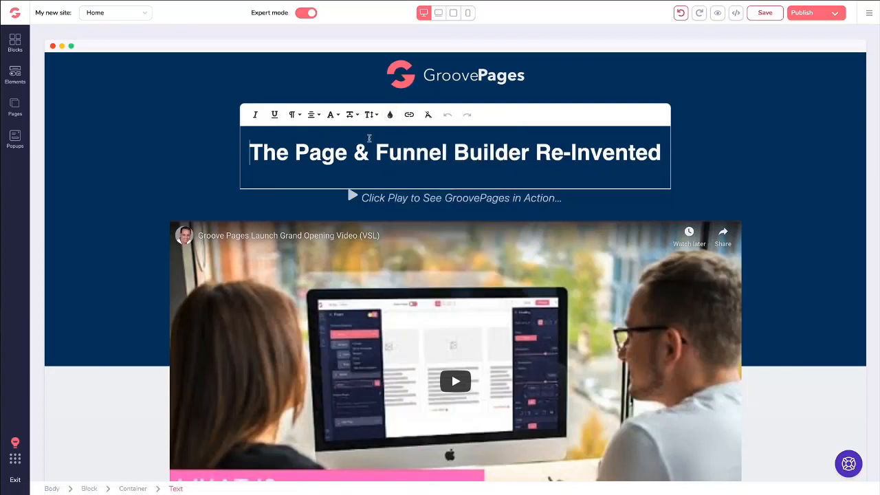
Look through the font size options for the main headline without choosing one
left_click(373, 117)
scroll(374, 115, "down", 3)
scroll(374, 116, "up", 3)
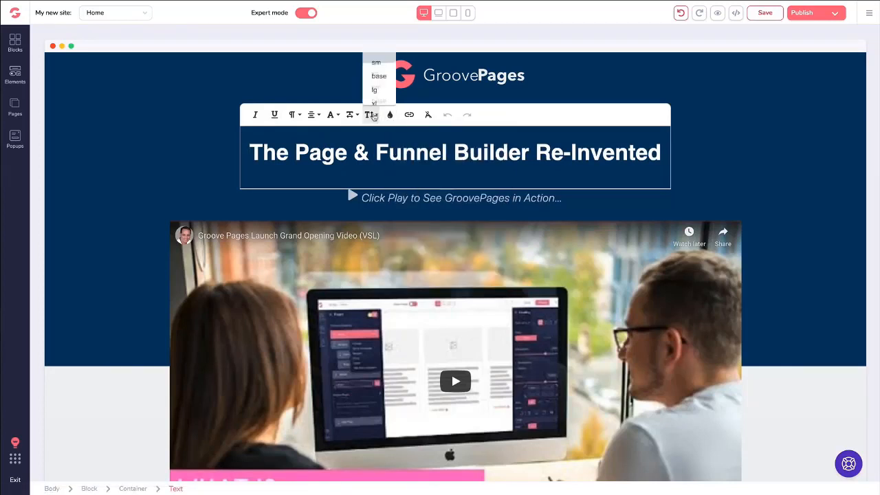
left_click(373, 117)
Browse the font family options for the main headline and return to its text without choosing a font
left_click(331, 114)
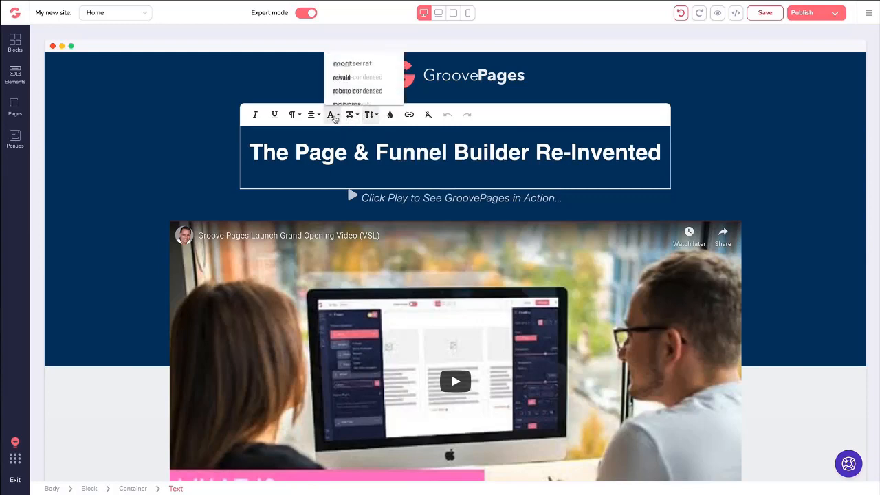
scroll(357, 82, "down", 3)
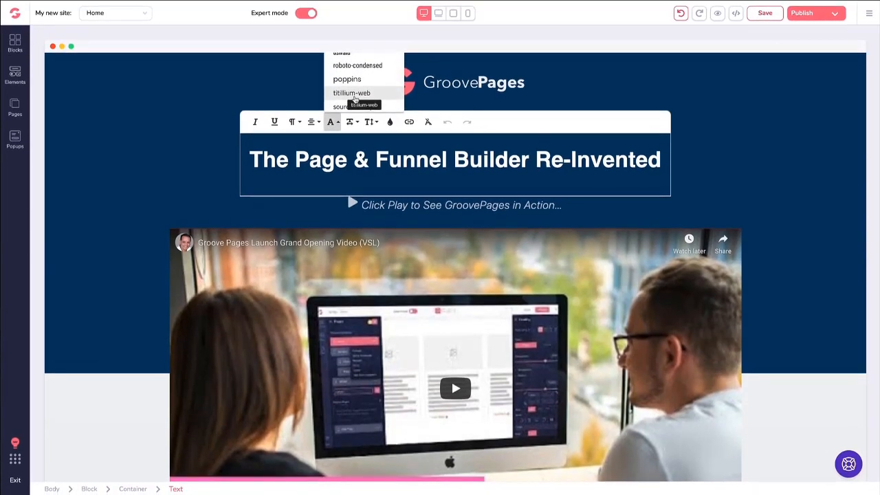
scroll(354, 101, "down", 3)
scroll(353, 101, "up", 5)
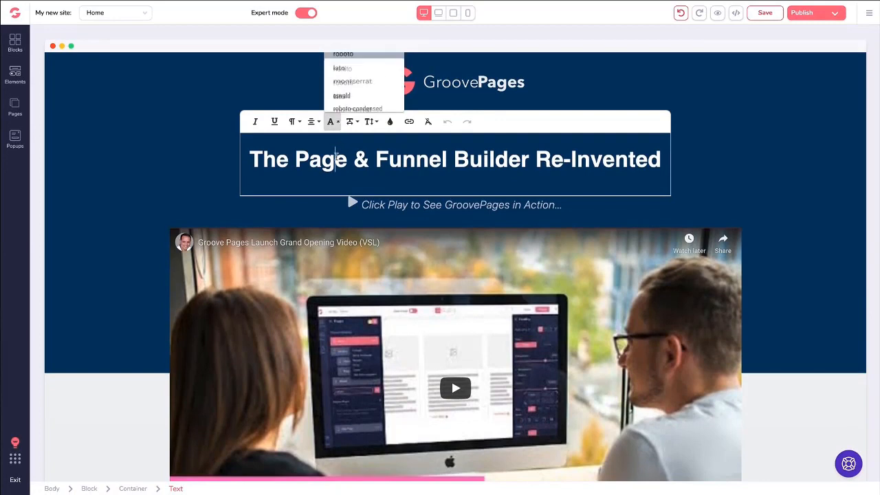
left_click(336, 158)
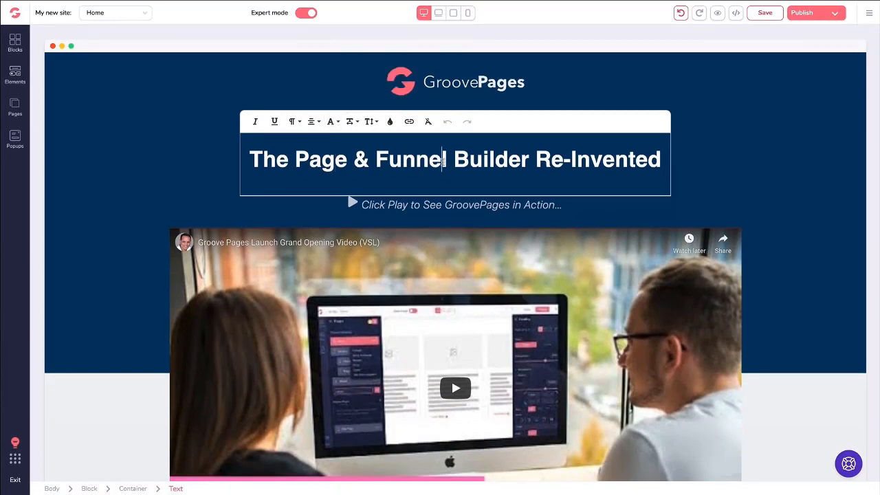
Replace the word "Funnel" in the main headline with "Hello World"
left_click_drag(446, 159, 378, 161)
type("Hellow")
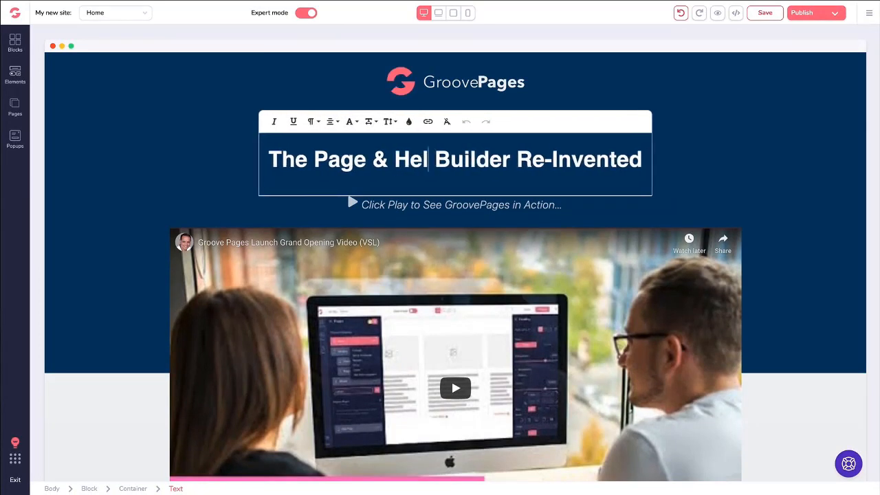
key("BackSpace")
type("World")
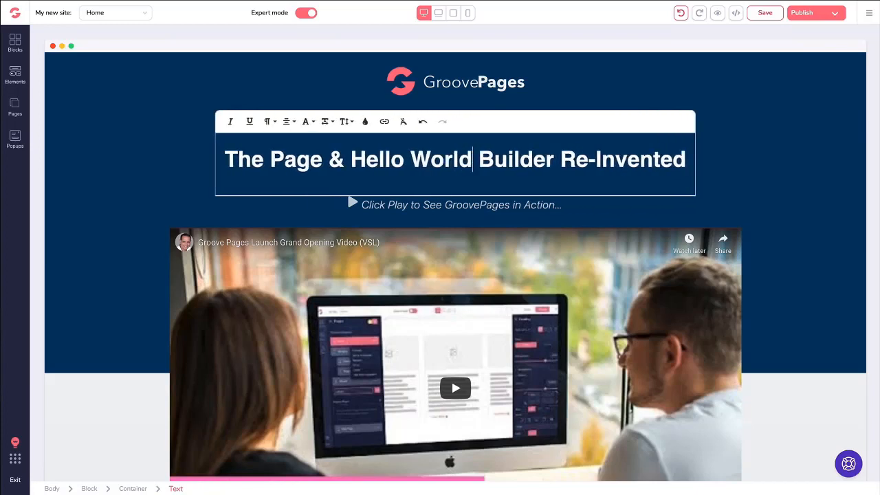
Undo the wording change in the main headline and leave its text editing
key("ctrl+z")
key("ctrl+z")
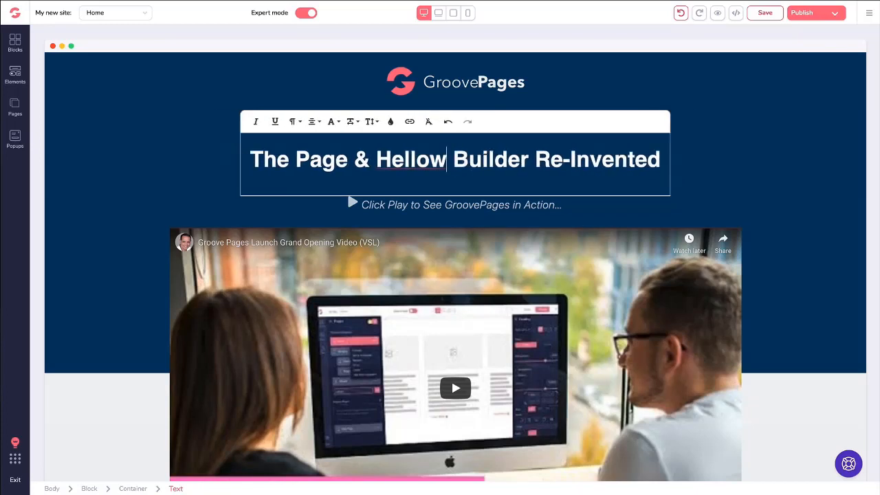
left_click(469, 159)
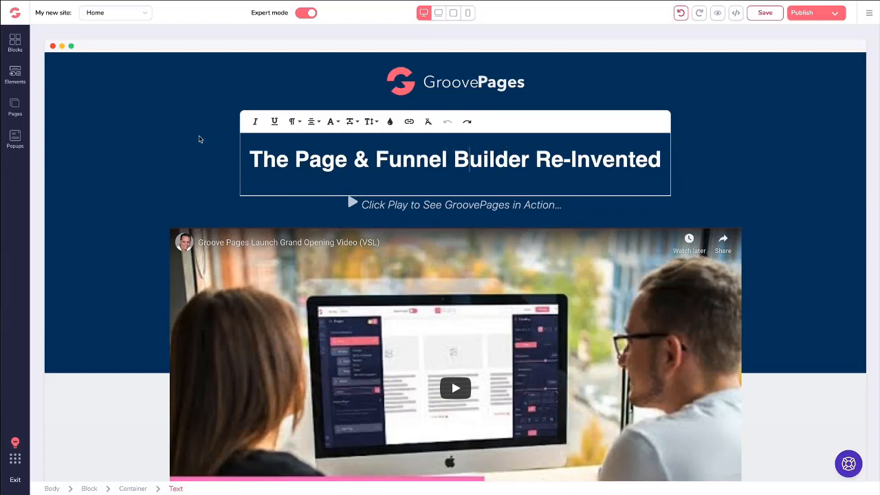
left_click(199, 139)
Open the main headline's style settings and look through its text options and font list without choosing a font
left_click(305, 129)
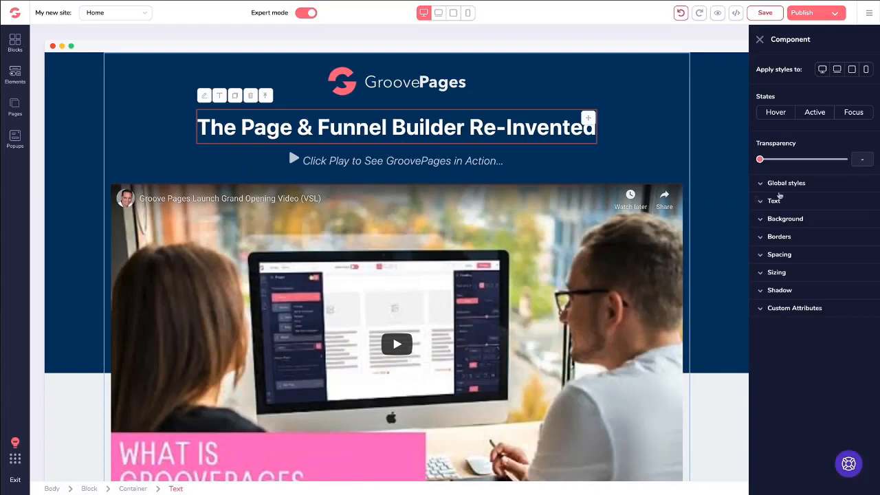
left_click(763, 201)
left_click(793, 222)
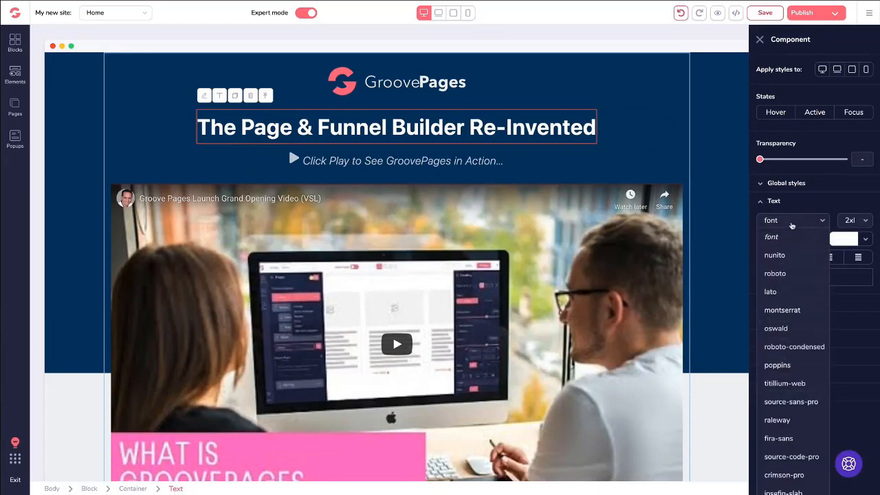
left_click(800, 201)
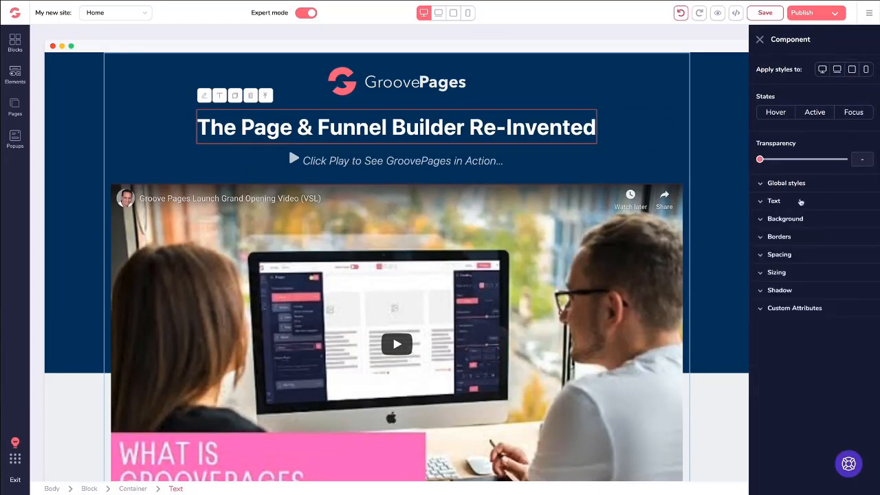
left_click(791, 203)
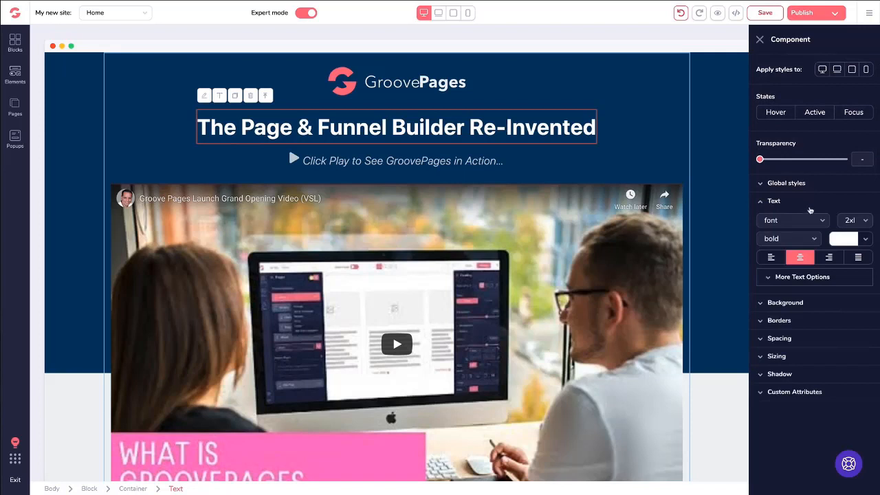
Try a very dark red text color on the main headline, then undo the color change
left_click(838, 238)
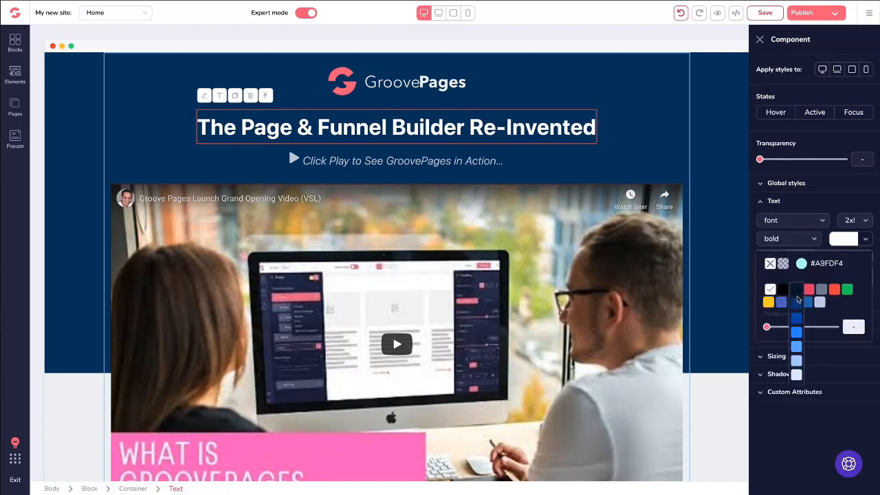
left_click(834, 293)
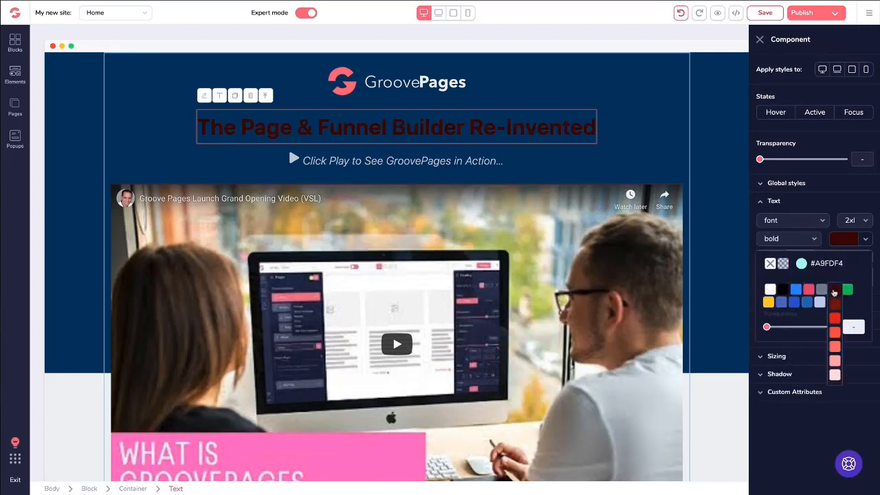
left_click(841, 241)
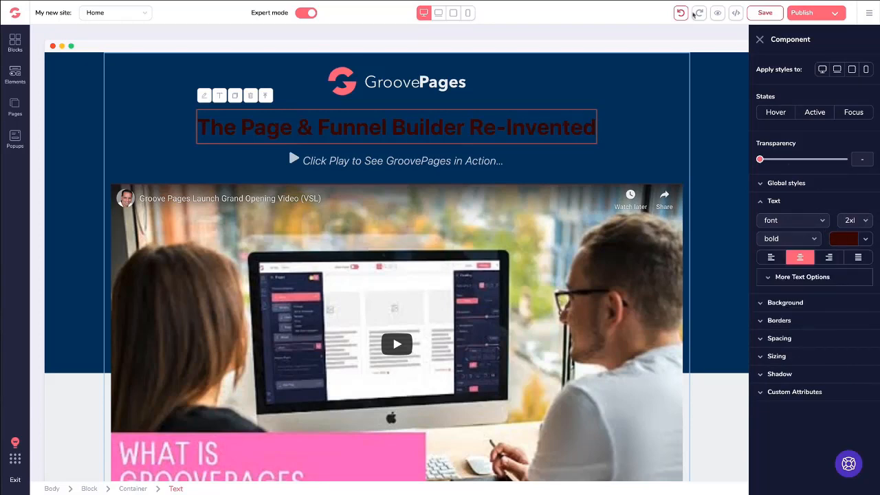
left_click(681, 13)
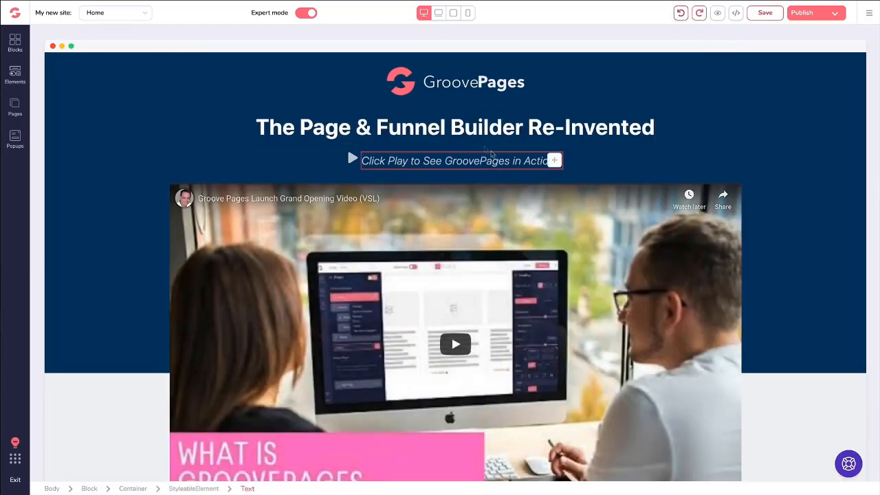
Try left and right text alignment on the main headline and set it back to centered
left_click(478, 129)
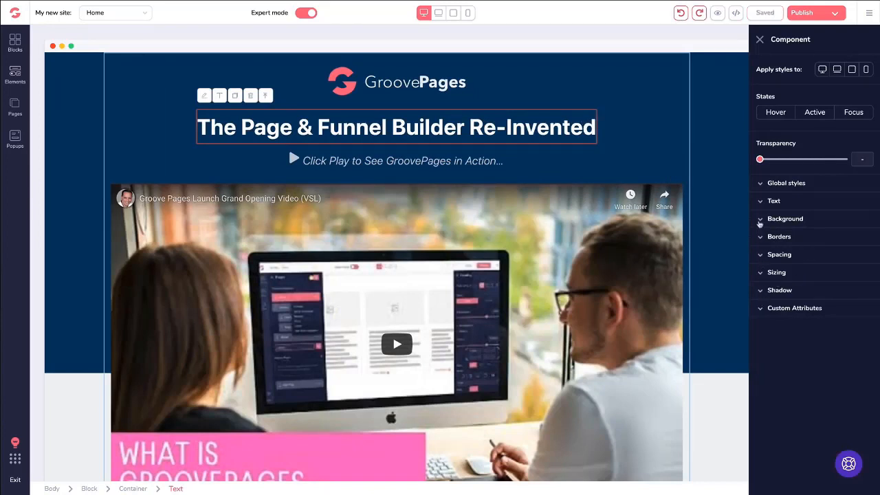
left_click(760, 202)
left_click(773, 258)
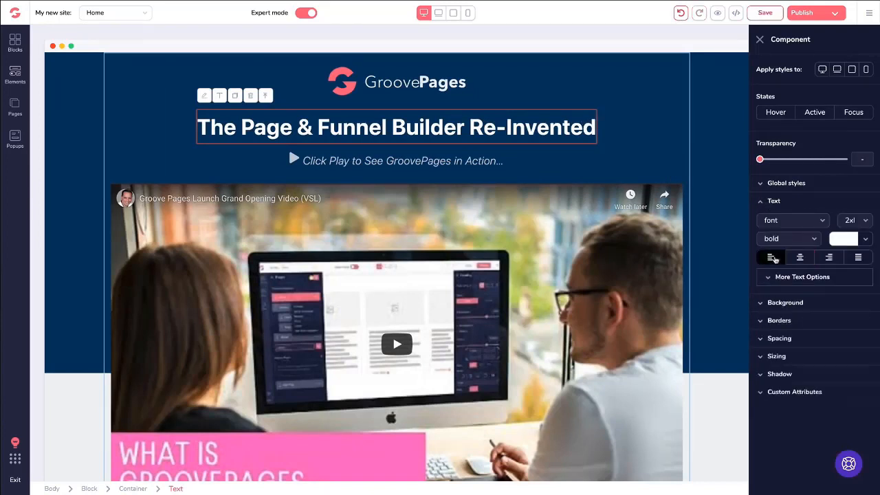
left_click(799, 258)
left_click(827, 259)
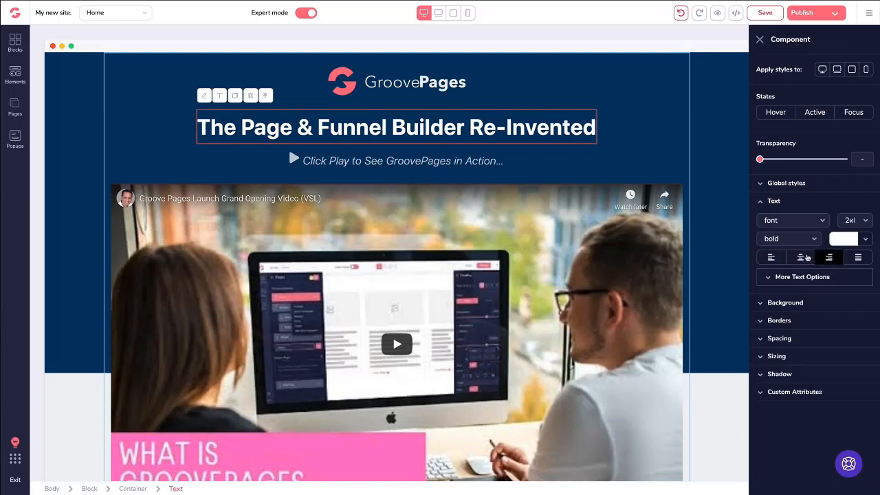
left_click(805, 257)
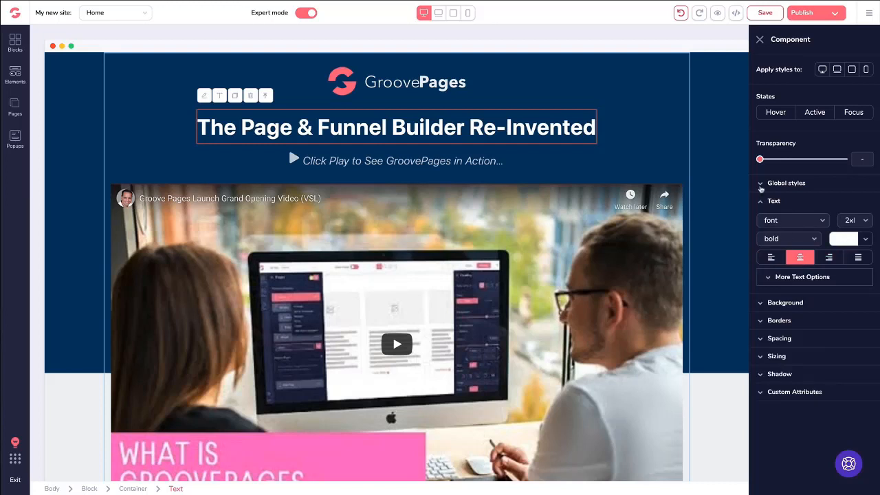
left_click(760, 201)
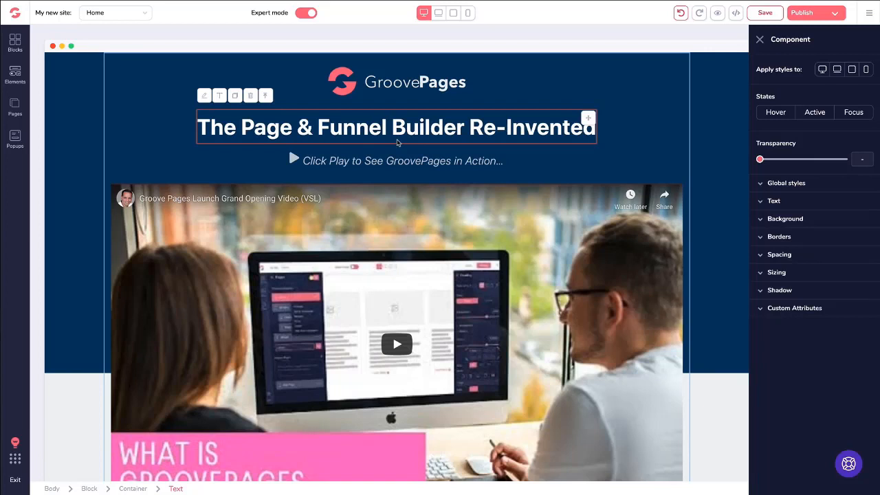
Go to the "Grand Opening Bonuses Won't Last" section and select its introductory paragraph
scroll(397, 142, "down", 8)
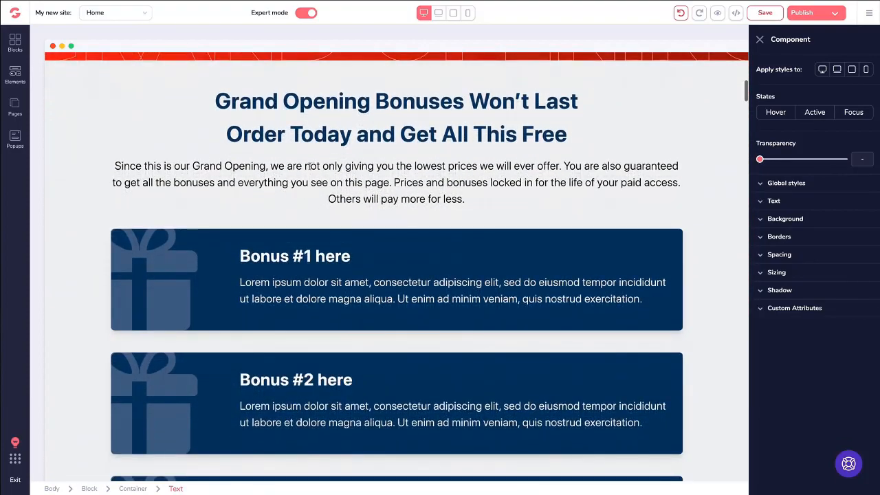
left_click(310, 165)
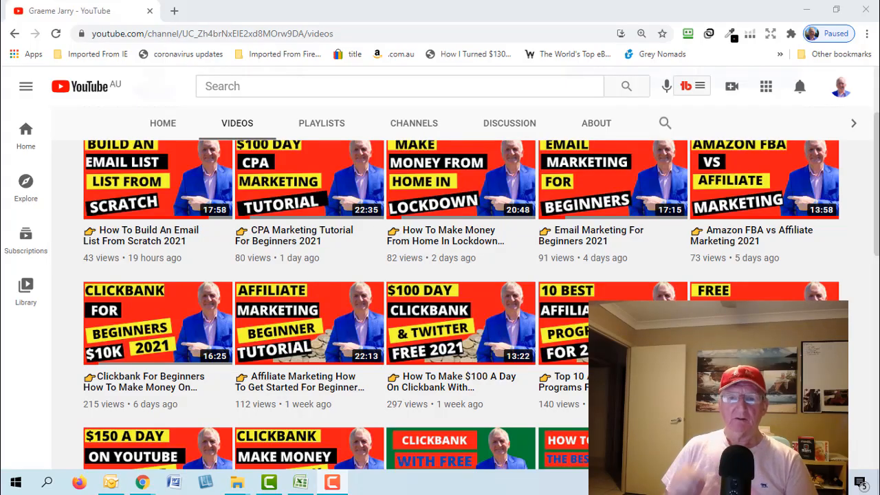